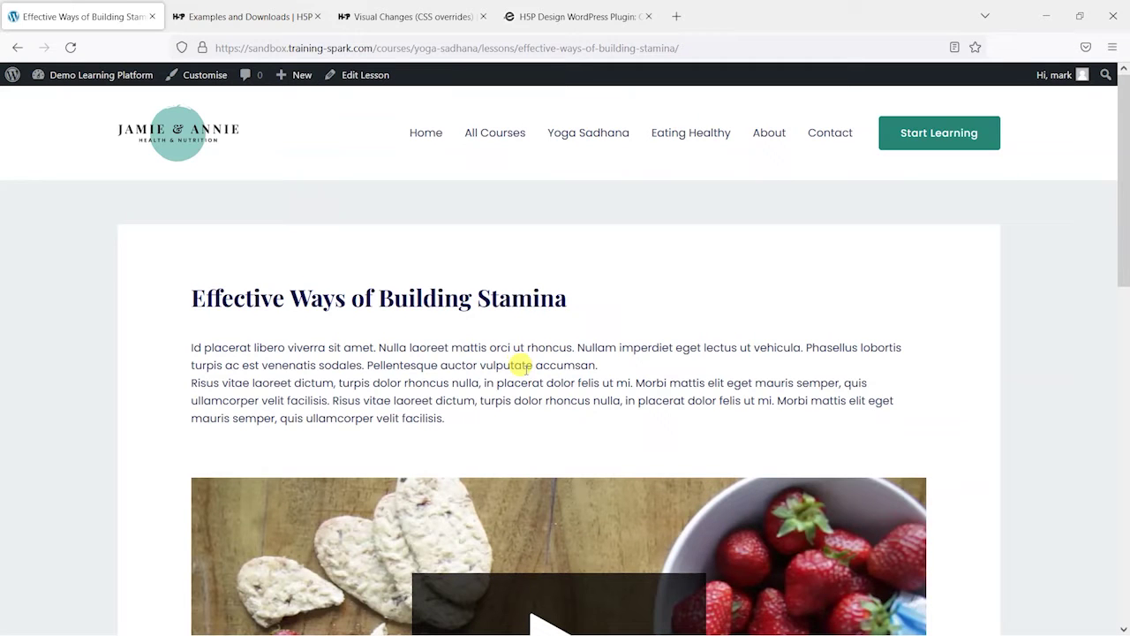
Scroll to the lesson's embedded H5P video, then switch to the 'Examples and Downloads | H5P' tab.
{"action": "scroll", "coordinate": [530, 364], "scroll_direction": "down", "scroll_amount": 3}
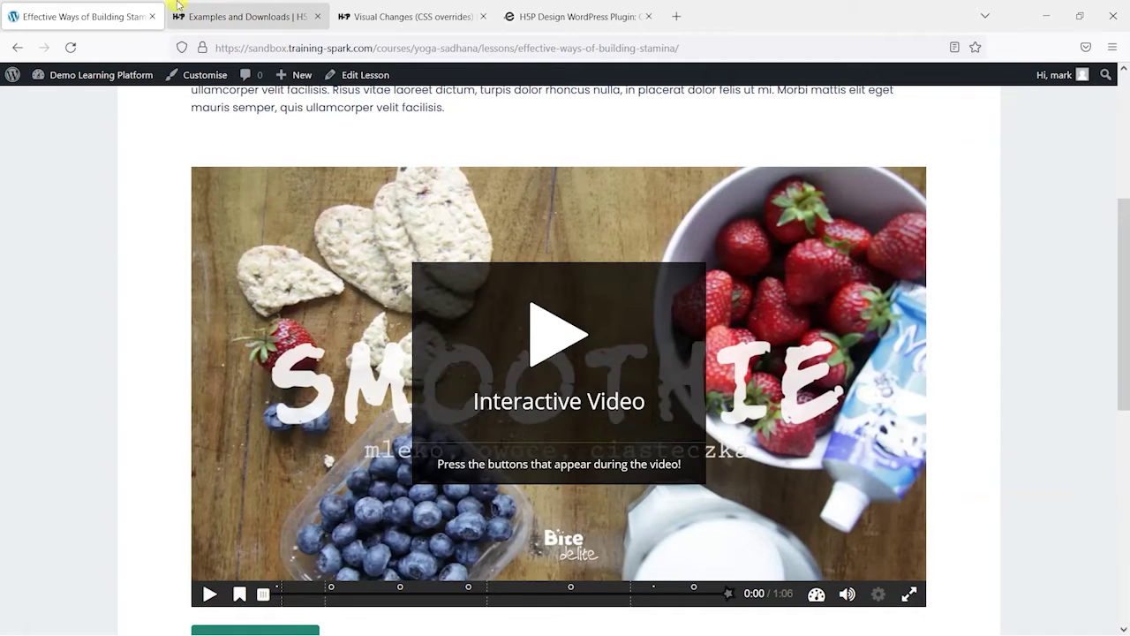
{"action": "left_click", "coordinate": [242, 12]}
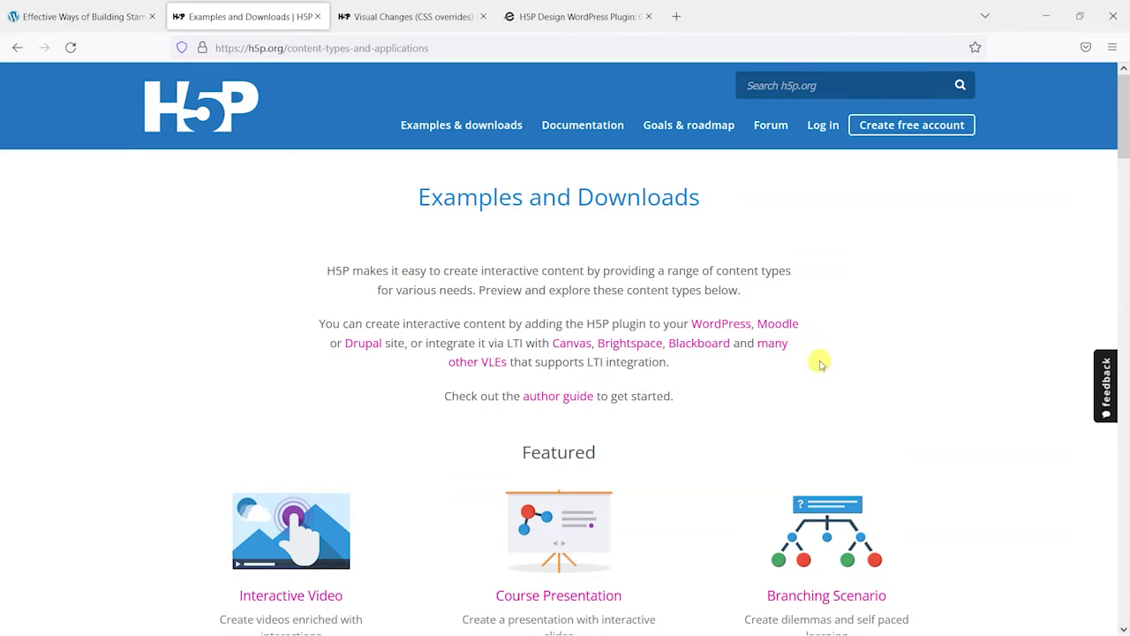
{"action": "scroll", "coordinate": [830, 371], "scroll_direction": "down", "scroll_amount": 3}
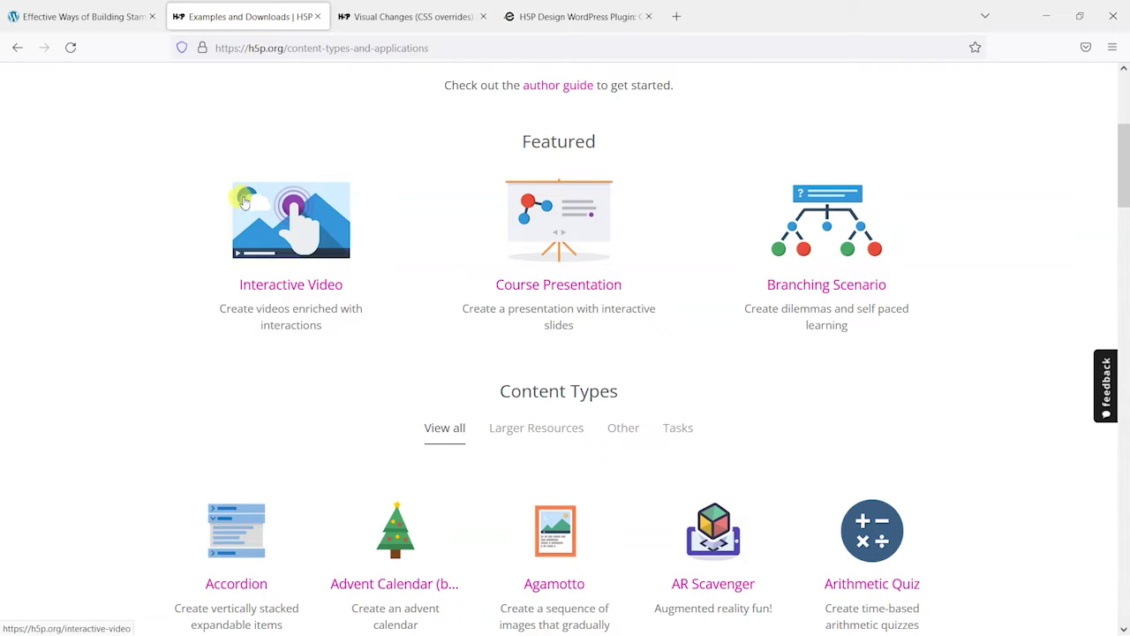
{"action": "scroll", "coordinate": [663, 336], "scroll_direction": "down", "scroll_amount": 3}
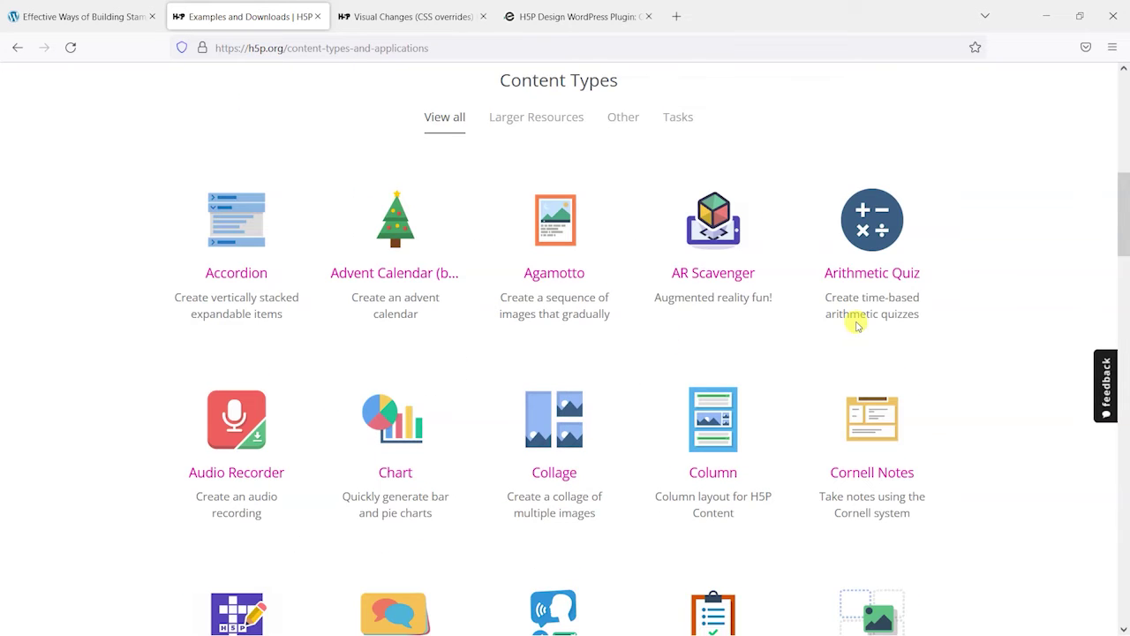
{"action": "scroll", "coordinate": [695, 439], "scroll_direction": "down", "scroll_amount": 2}
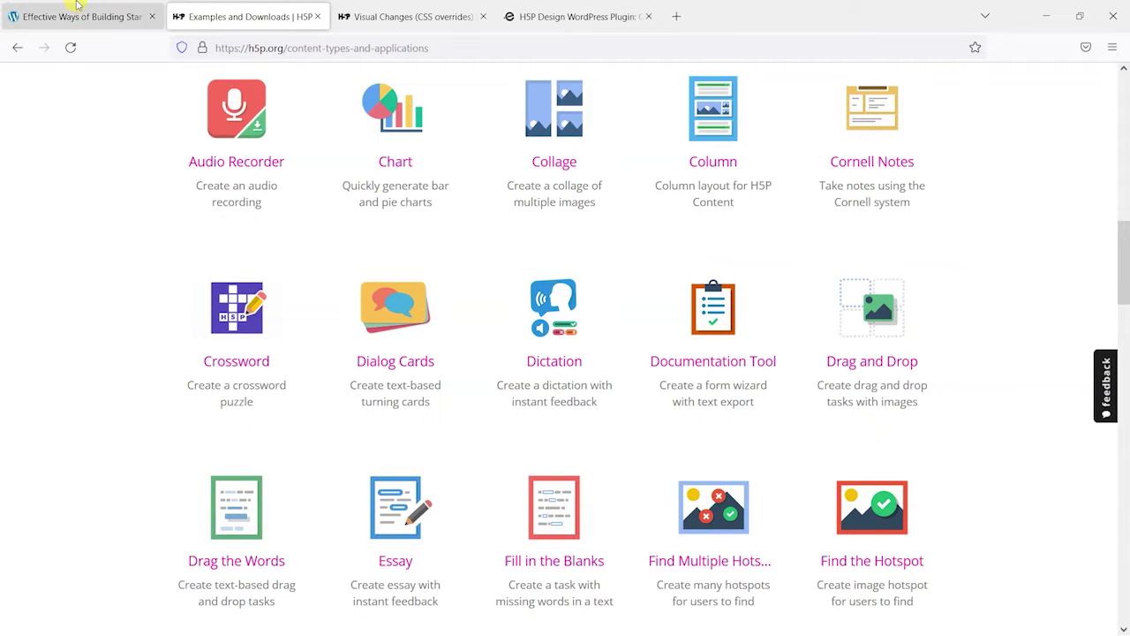
{"action": "left_click", "coordinate": [12, 7]}
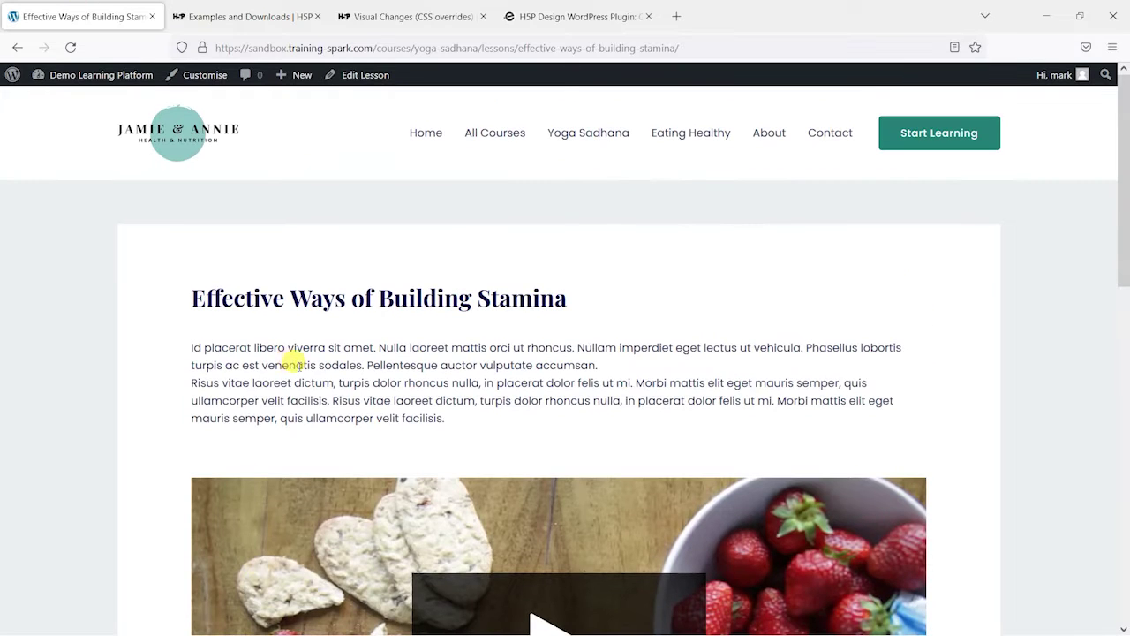
Compare the lesson's interactive video with the H5P examples page, scrolling through each.
{"action": "scroll", "coordinate": [492, 515], "scroll_direction": "down", "scroll_amount": 2}
{"action": "scroll", "coordinate": [680, 492], "scroll_direction": "down", "scroll_amount": 2}
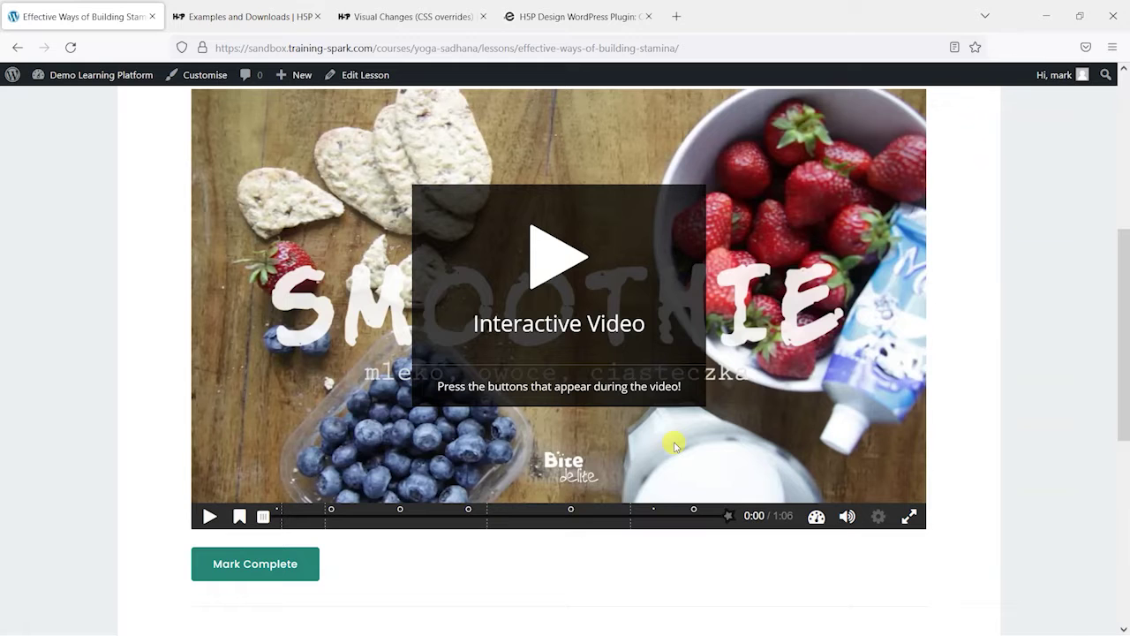
{"action": "left_click", "coordinate": [247, 16]}
{"action": "scroll", "coordinate": [512, 358], "scroll_direction": "up", "scroll_amount": 7}
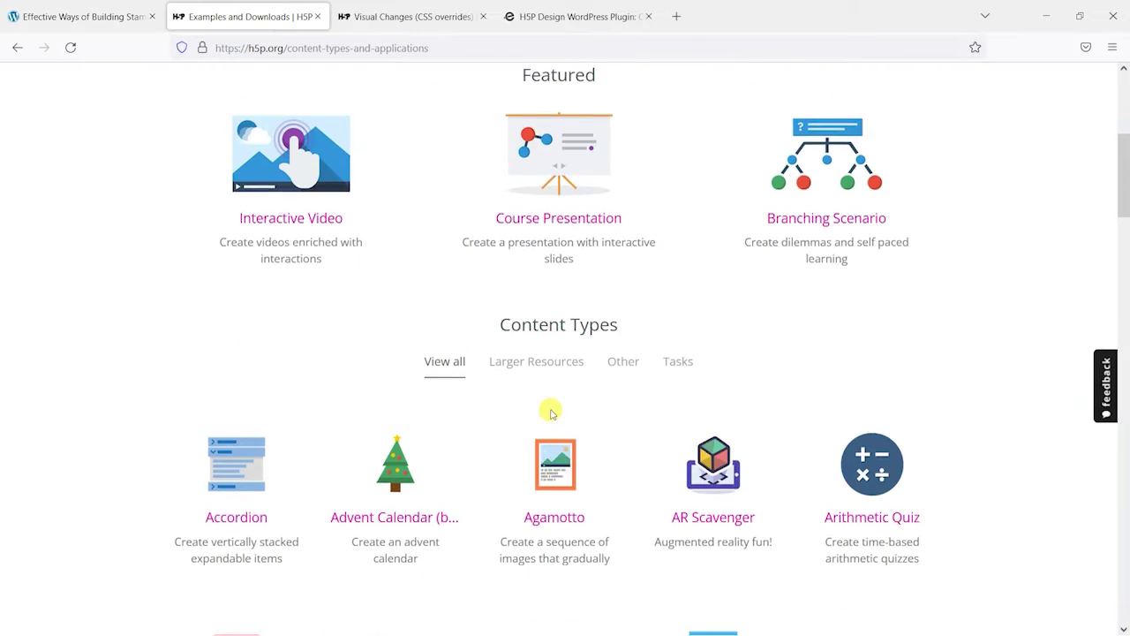
{"action": "scroll", "coordinate": [550, 414], "scroll_direction": "up", "scroll_amount": 4}
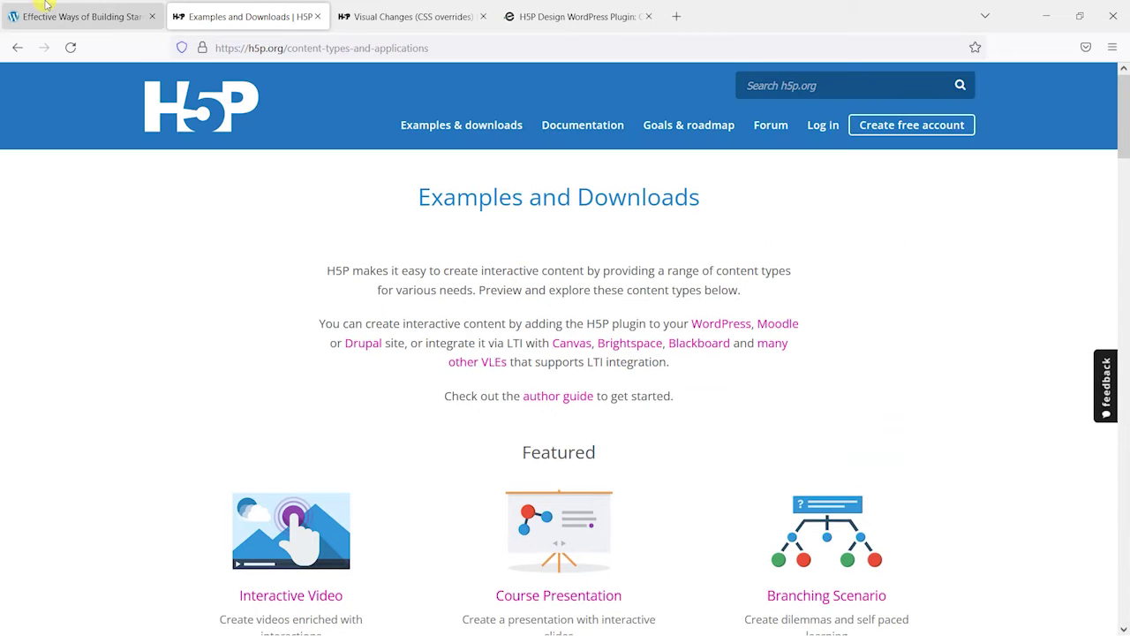
{"action": "left_click", "coordinate": [132, 16]}
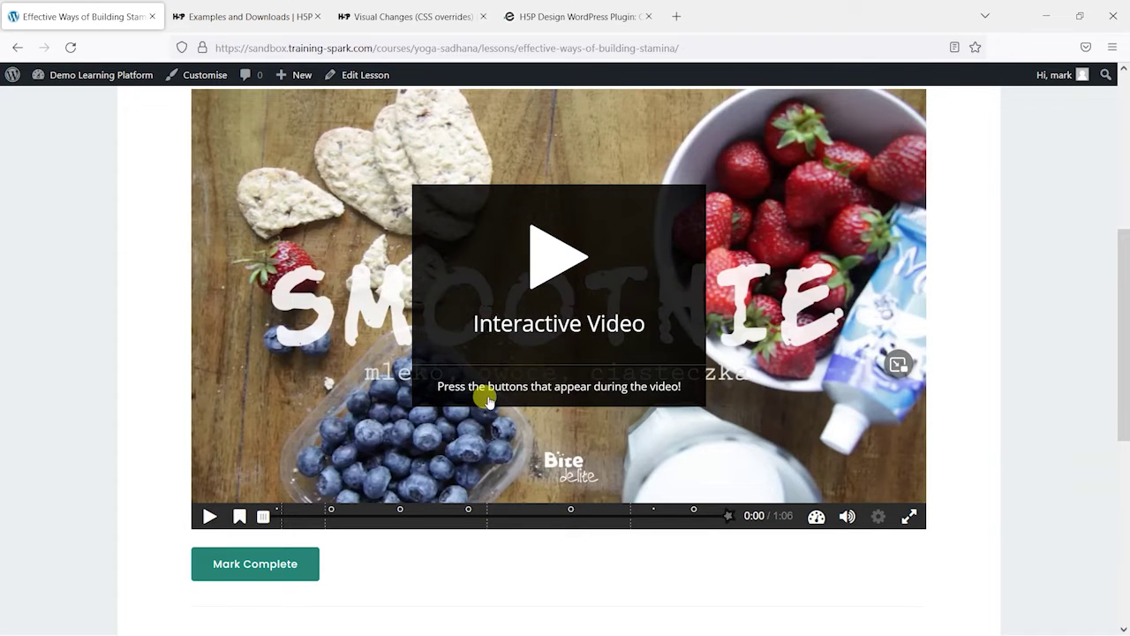
{"action": "scroll", "coordinate": [749, 321], "scroll_direction": "up", "scroll_amount": 3}
{"action": "scroll", "coordinate": [640, 278], "scroll_direction": "down", "scroll_amount": 2}
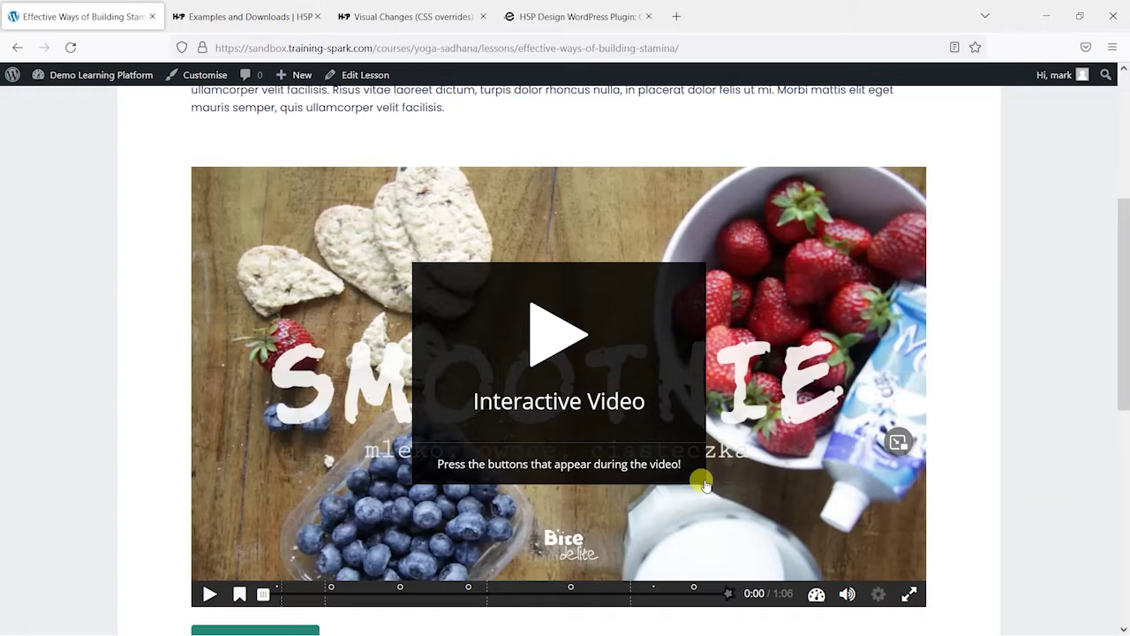
{"action": "left_click", "coordinate": [220, 15]}
{"action": "scroll", "coordinate": [494, 313], "scroll_direction": "down", "scroll_amount": 5}
{"action": "scroll", "coordinate": [298, 128], "scroll_direction": "up", "scroll_amount": 2}
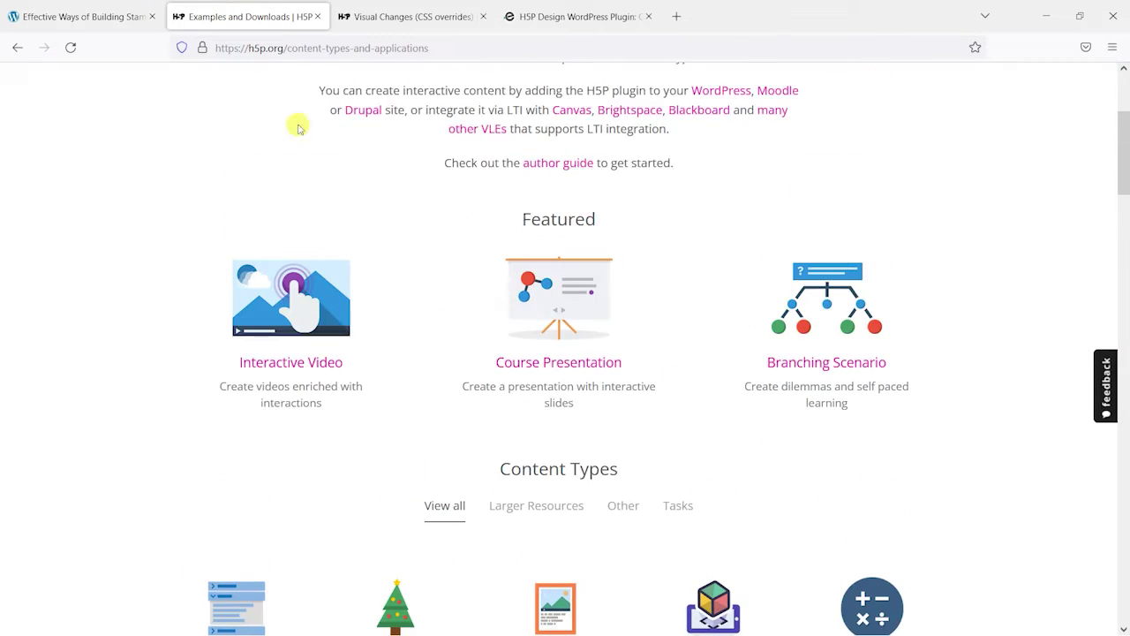
Review the Effective Ways of Building Stamina video again, then open the Visual Changes (CSS overrides) page.
{"action": "left_click", "coordinate": [36, 15]}
{"action": "scroll", "coordinate": [263, 287], "scroll_direction": "up", "scroll_amount": 3}
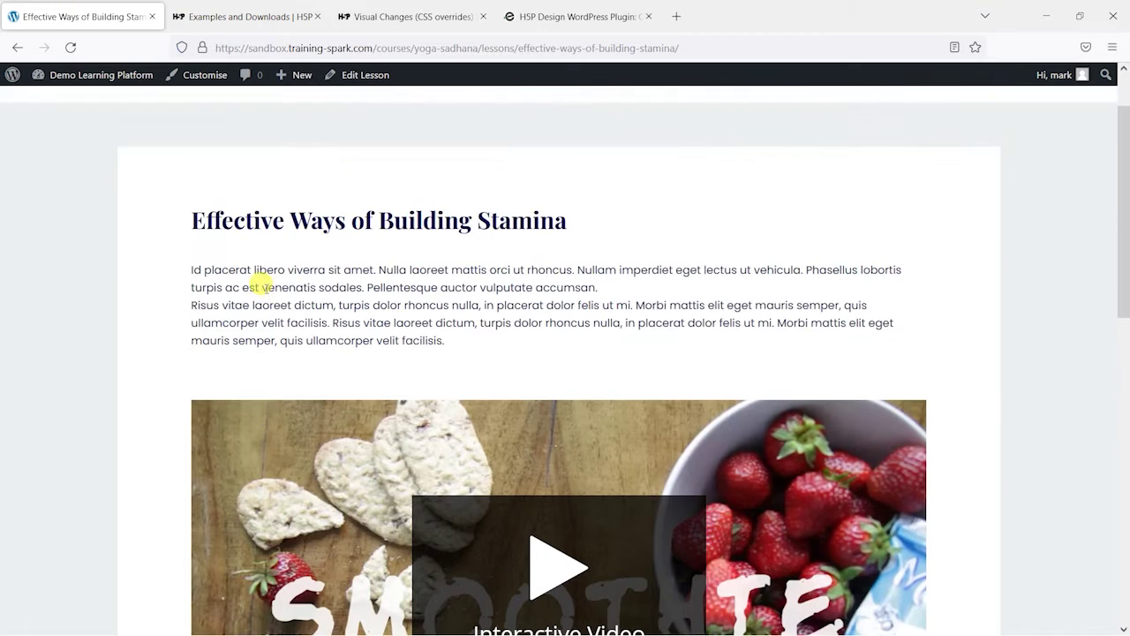
{"action": "scroll", "coordinate": [263, 287], "scroll_direction": "down", "scroll_amount": 4}
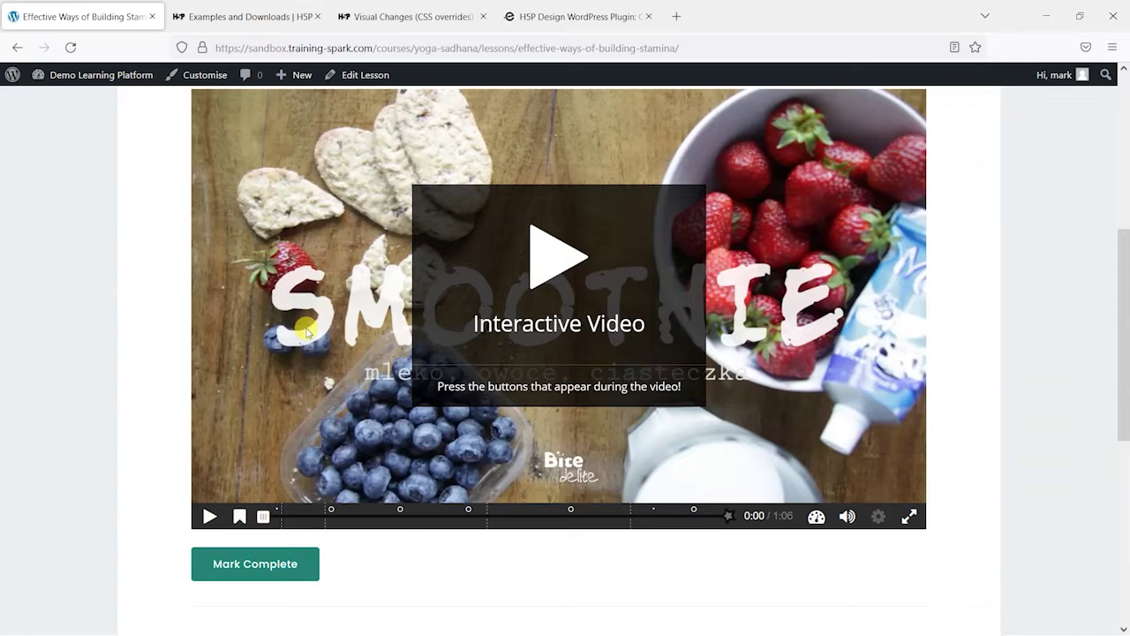
{"action": "scroll", "coordinate": [636, 283], "scroll_direction": "up", "scroll_amount": 2}
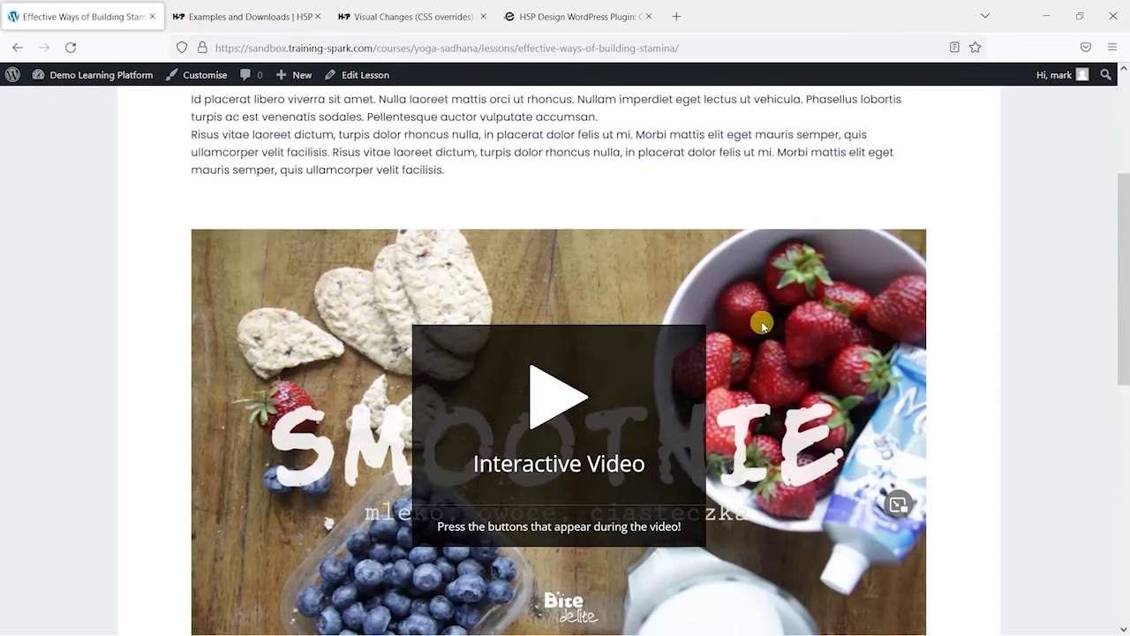
{"action": "scroll", "coordinate": [627, 182], "scroll_direction": "down", "scroll_amount": 2}
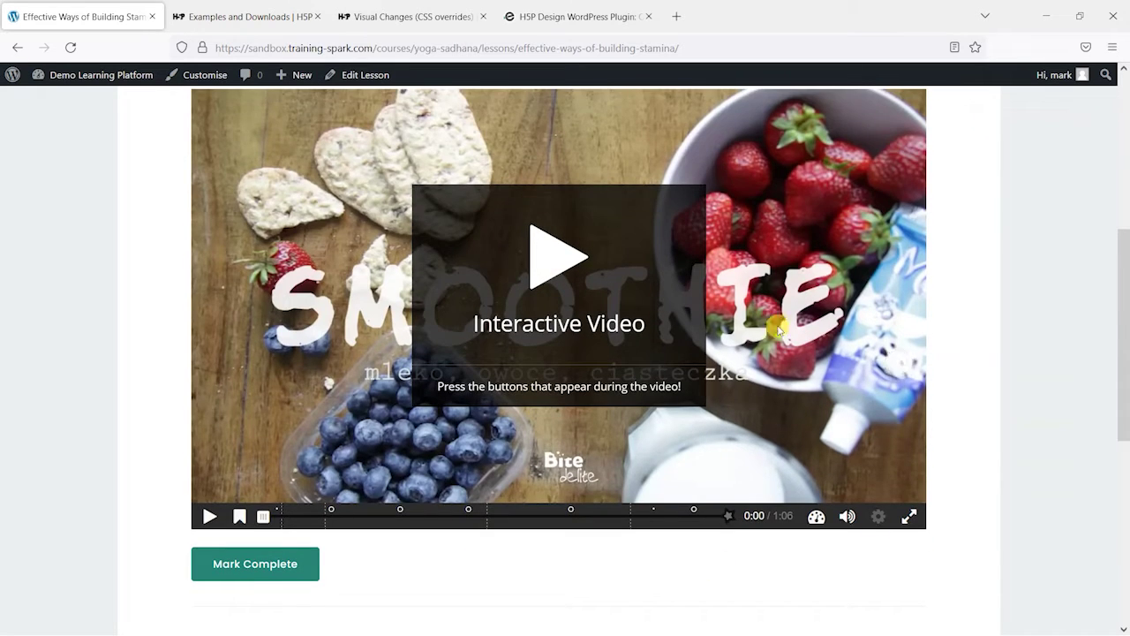
{"action": "scroll", "coordinate": [156, 287], "scroll_direction": "up", "scroll_amount": 1}
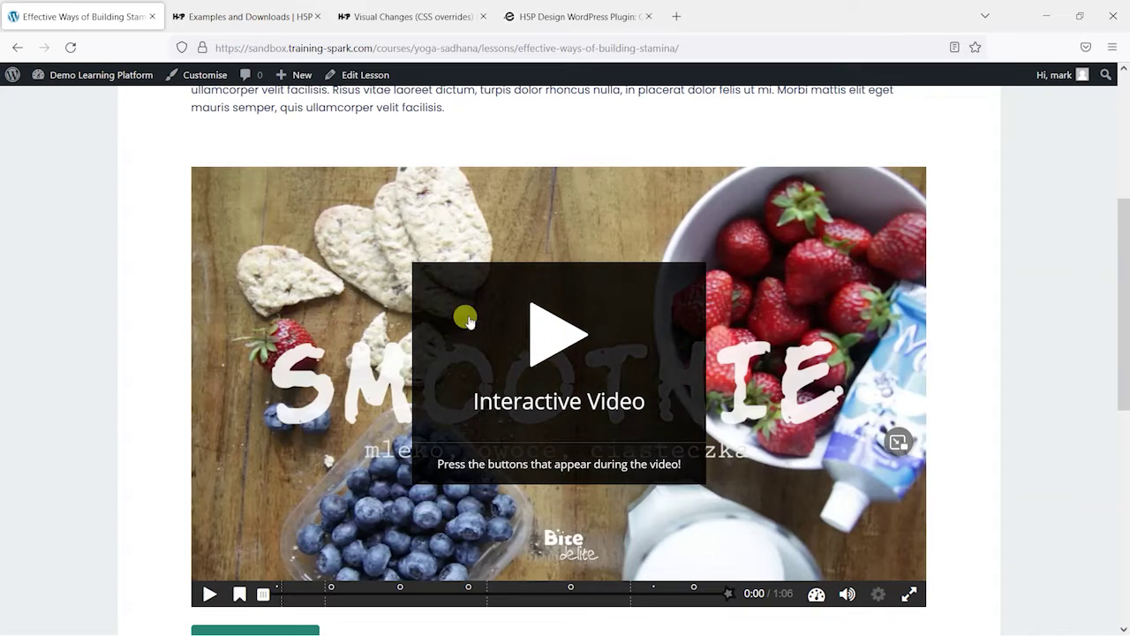
{"action": "scroll", "coordinate": [309, 436], "scroll_direction": "down", "scroll_amount": 1}
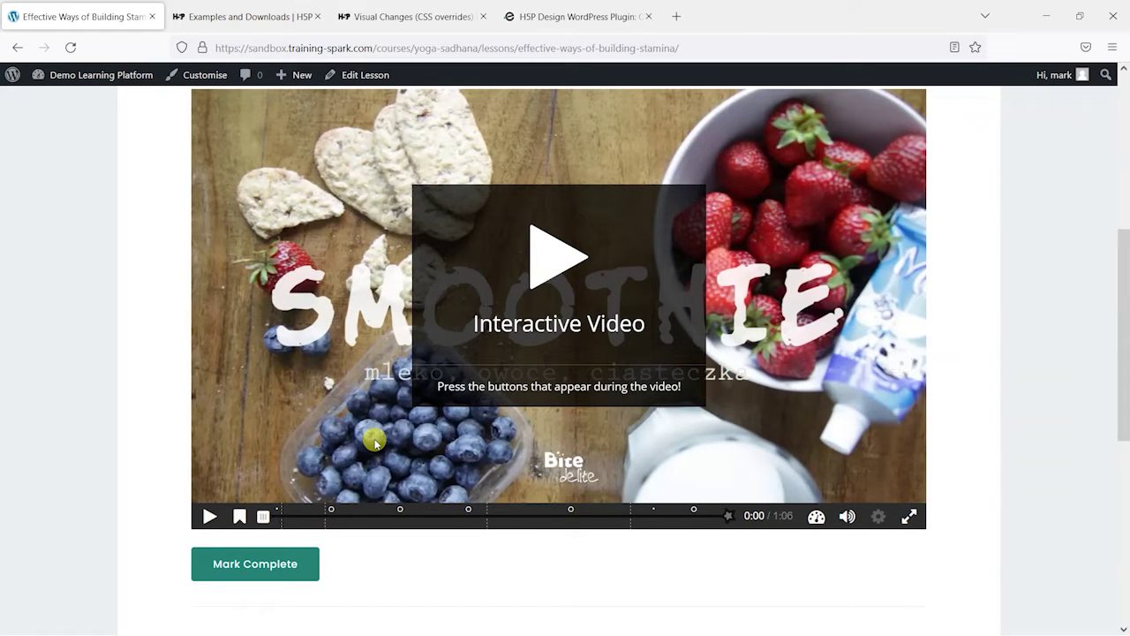
{"action": "left_click", "coordinate": [369, 16]}
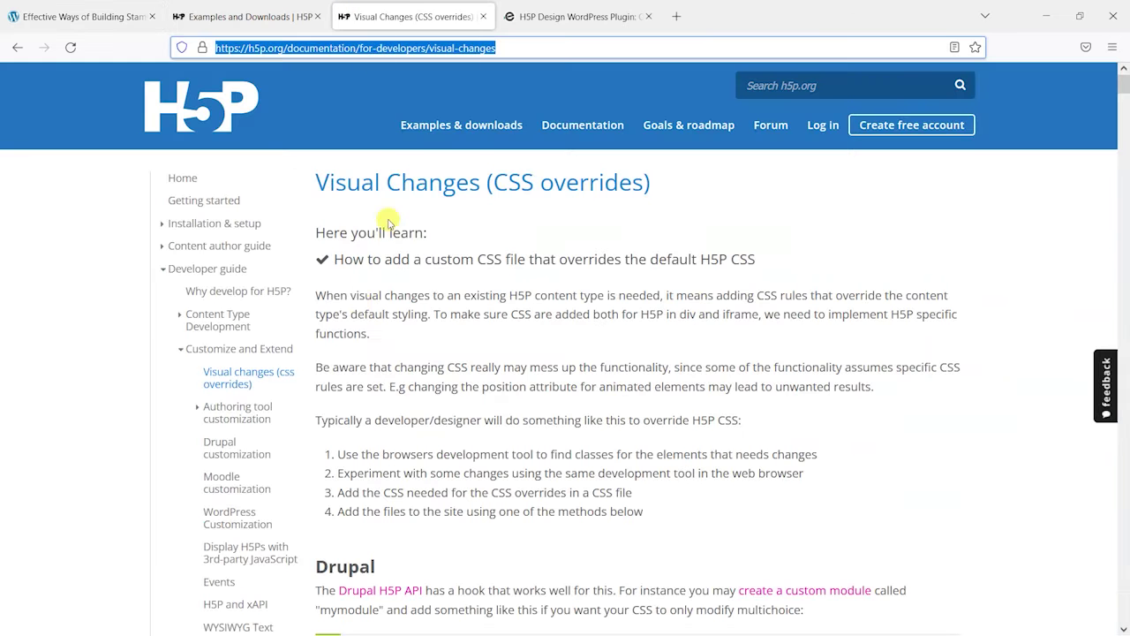
Read the WordPress CSS-override section and PHP example, then return to the lesson video.
{"action": "left_click", "coordinate": [113, 157]}
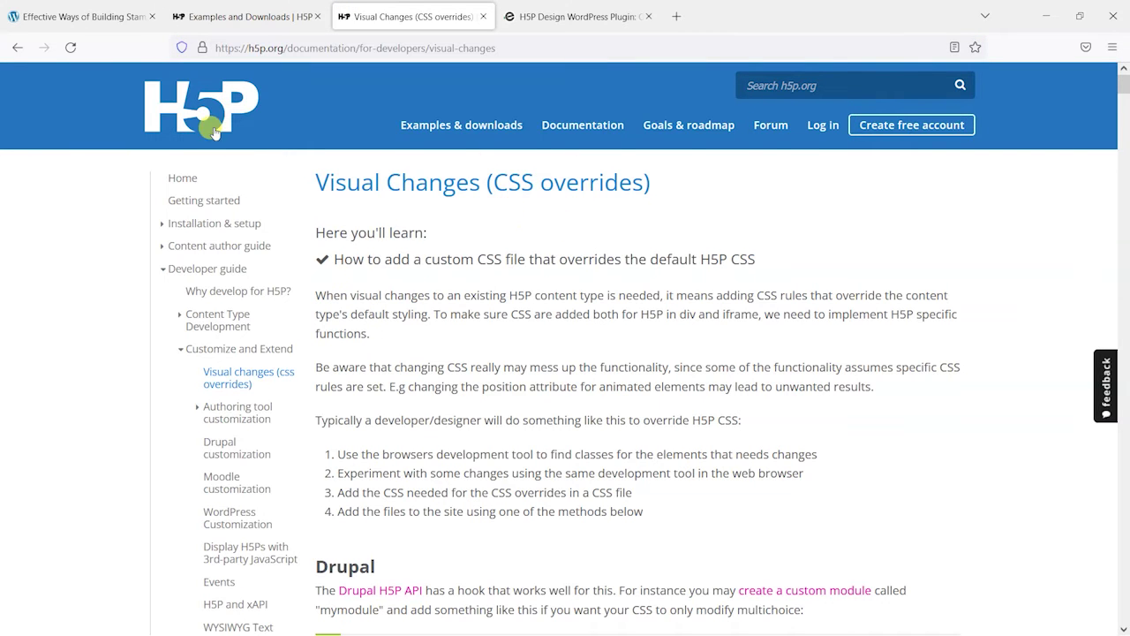
{"action": "scroll", "coordinate": [610, 323], "scroll_direction": "down", "scroll_amount": 5}
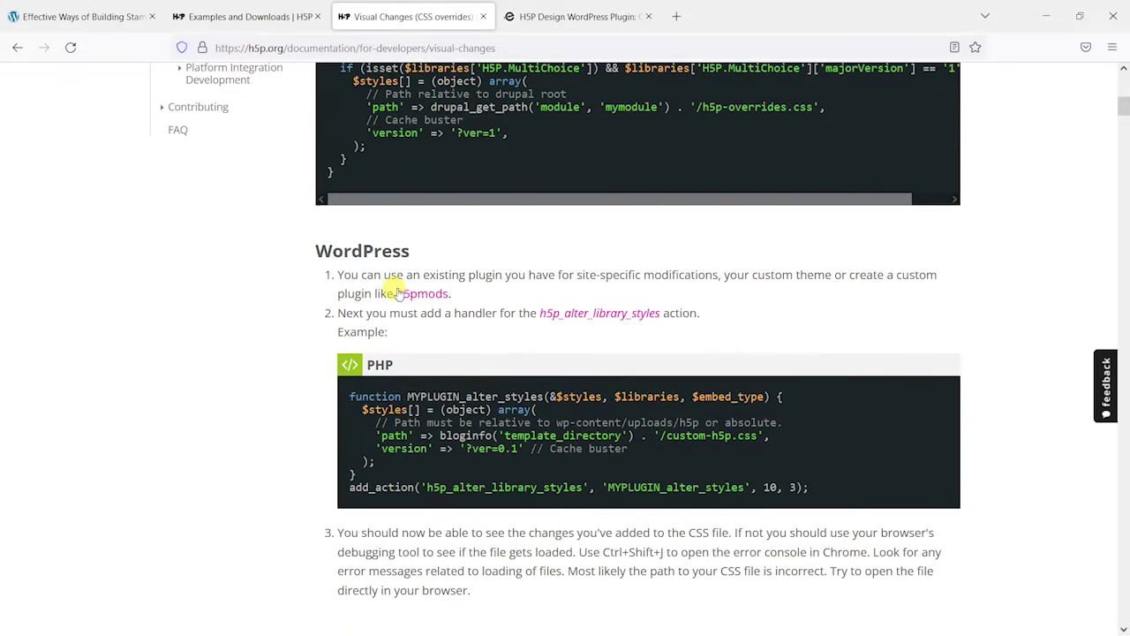
{"action": "scroll", "coordinate": [574, 283], "scroll_direction": "down", "scroll_amount": 1}
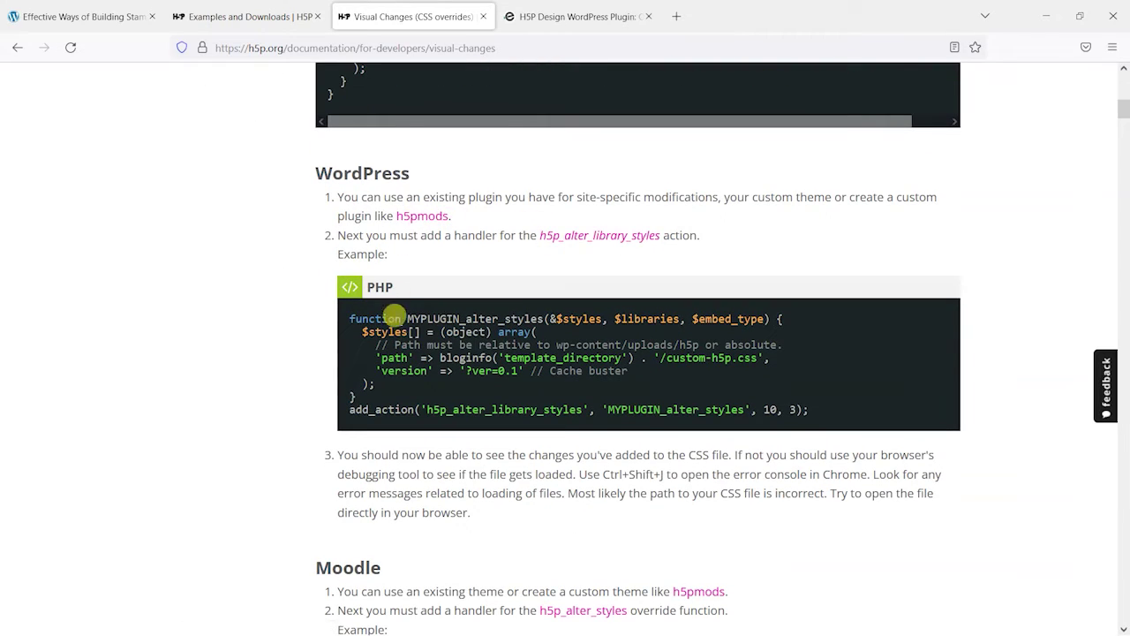
{"action": "scroll", "coordinate": [477, 335], "scroll_direction": "down", "scroll_amount": 1}
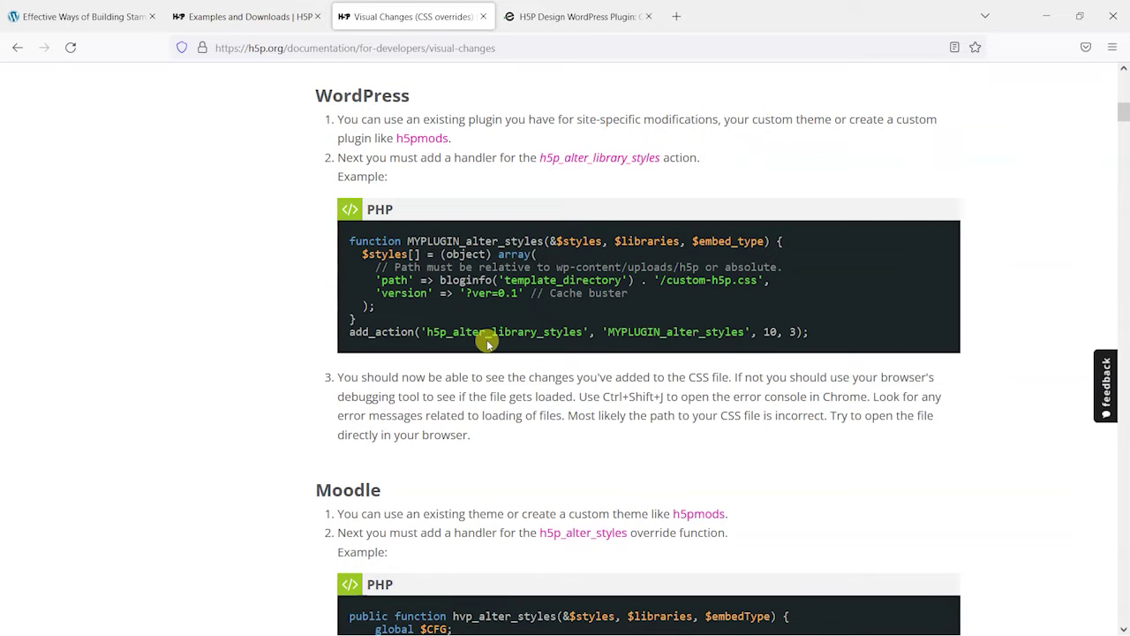
{"action": "scroll", "coordinate": [486, 339], "scroll_direction": "up", "scroll_amount": 1}
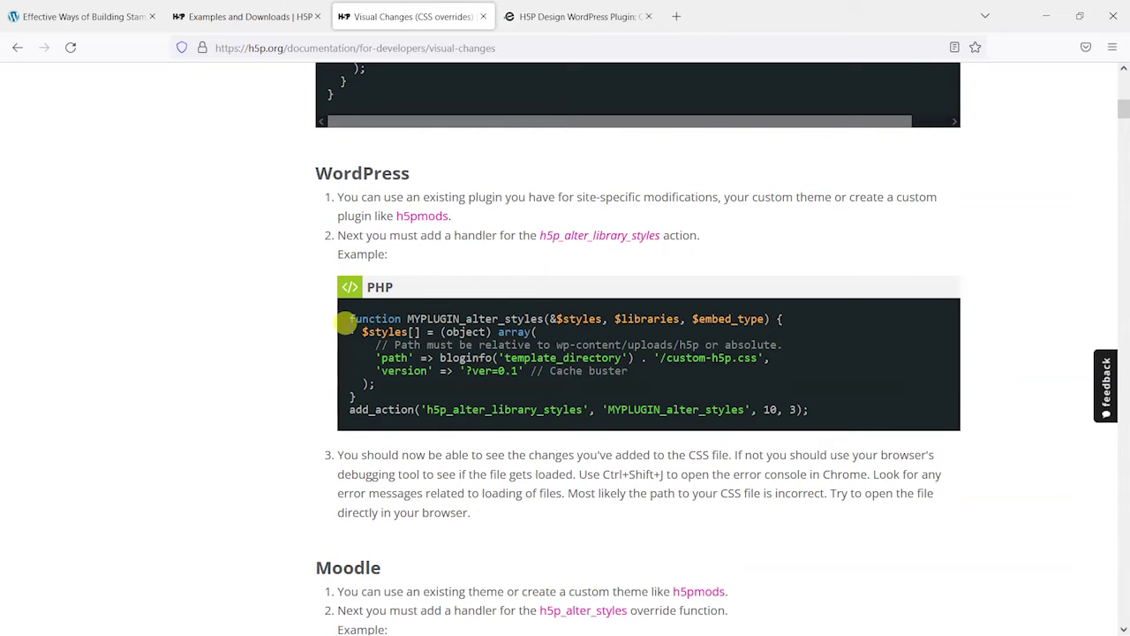
{"action": "scroll", "coordinate": [631, 328], "scroll_direction": "up", "scroll_amount": 1}
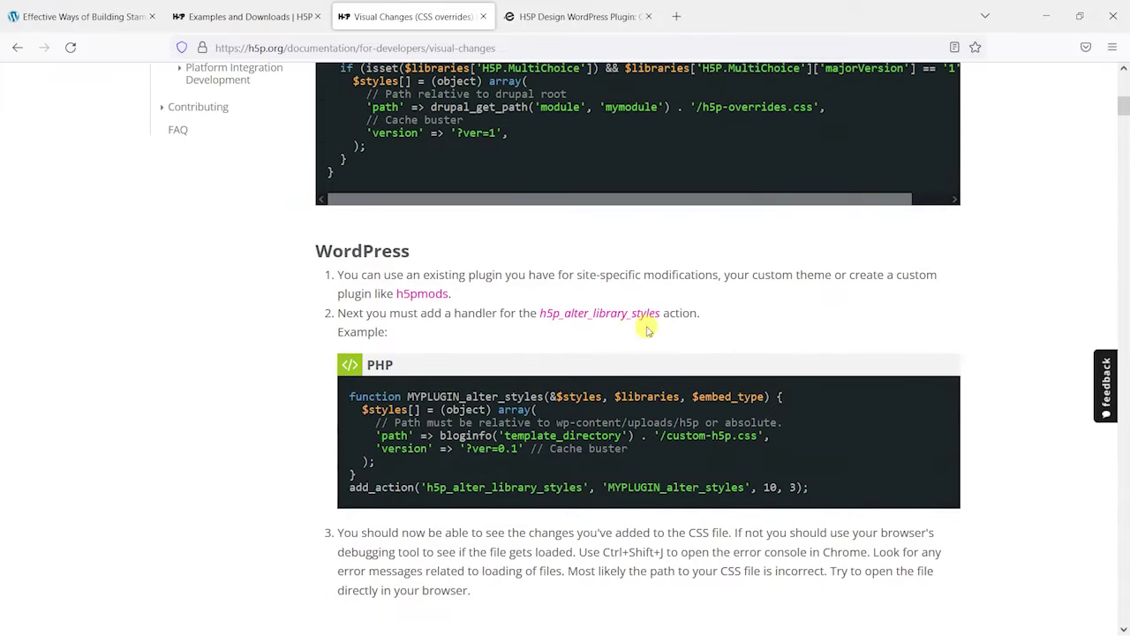
{"action": "scroll", "coordinate": [536, 450], "scroll_direction": "down", "scroll_amount": 1}
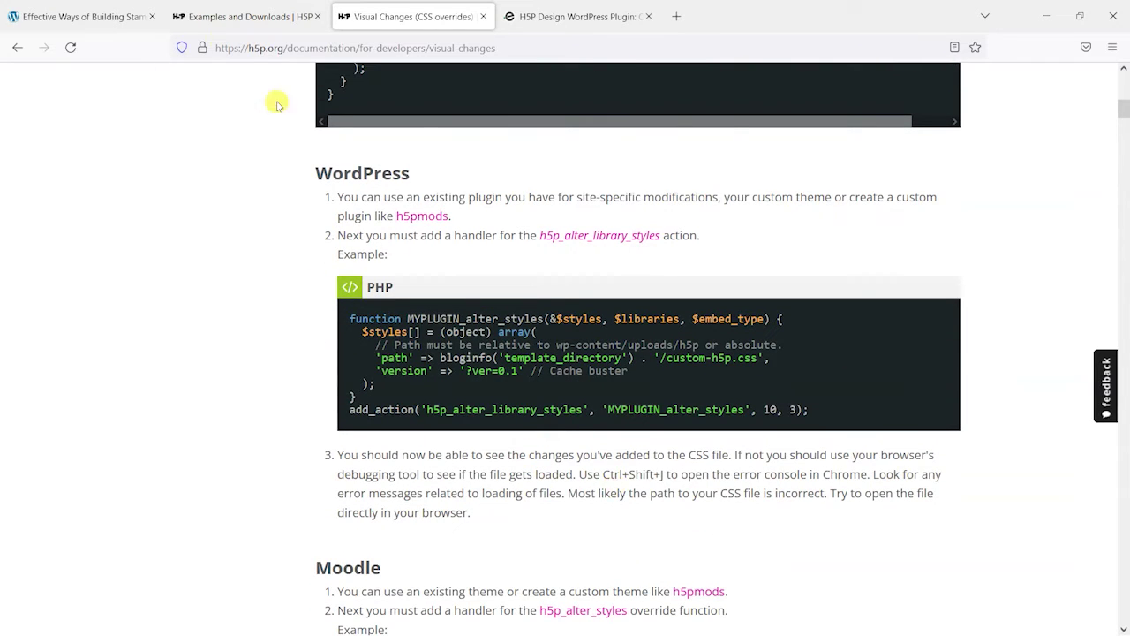
{"action": "left_click", "coordinate": [101, 13]}
{"action": "scroll", "coordinate": [184, 320], "scroll_direction": "down", "scroll_amount": 1}
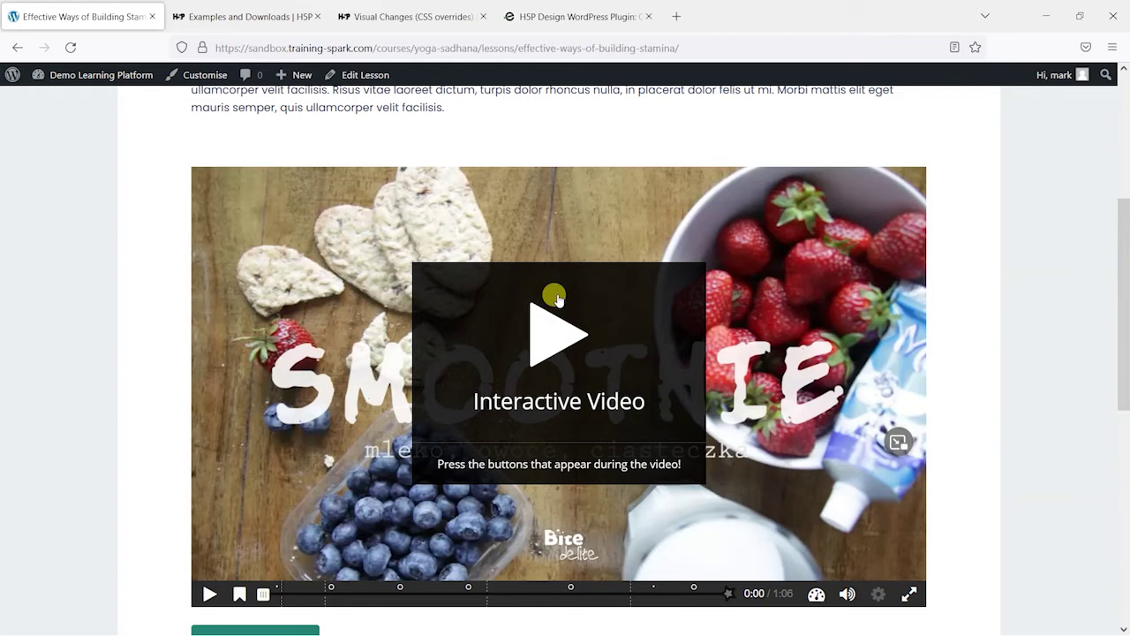
Recheck the CSS overrides page and the lesson video, then view the Design Upgrade Pro for H5P product page.
{"action": "scroll", "coordinate": [877, 338], "scroll_direction": "down", "scroll_amount": 1}
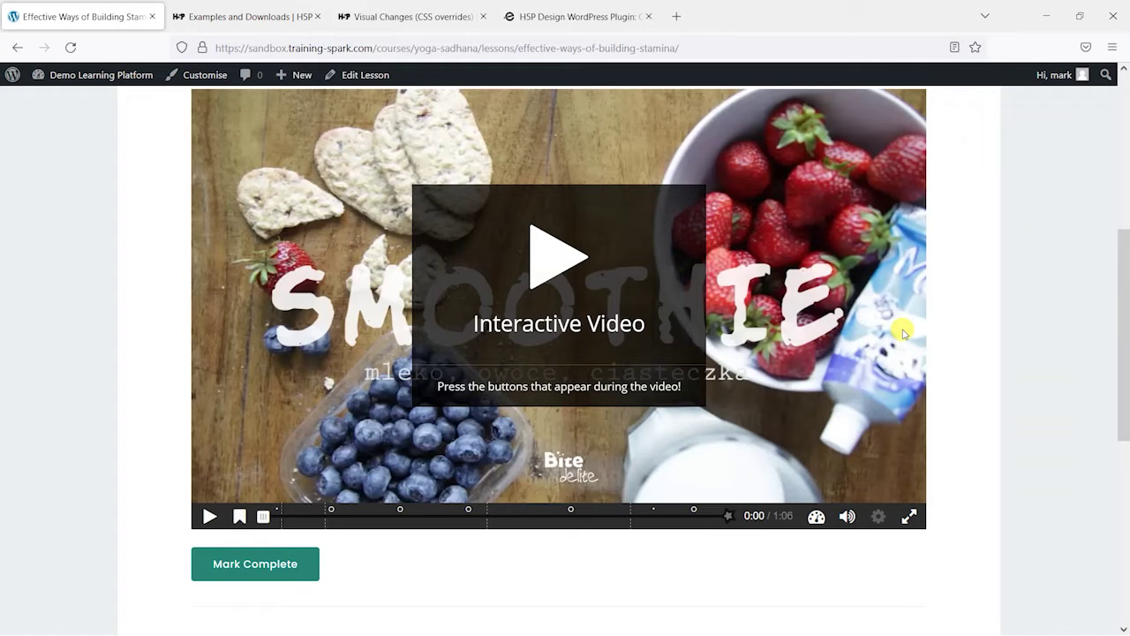
{"action": "scroll", "coordinate": [894, 326], "scroll_direction": "up", "scroll_amount": 3}
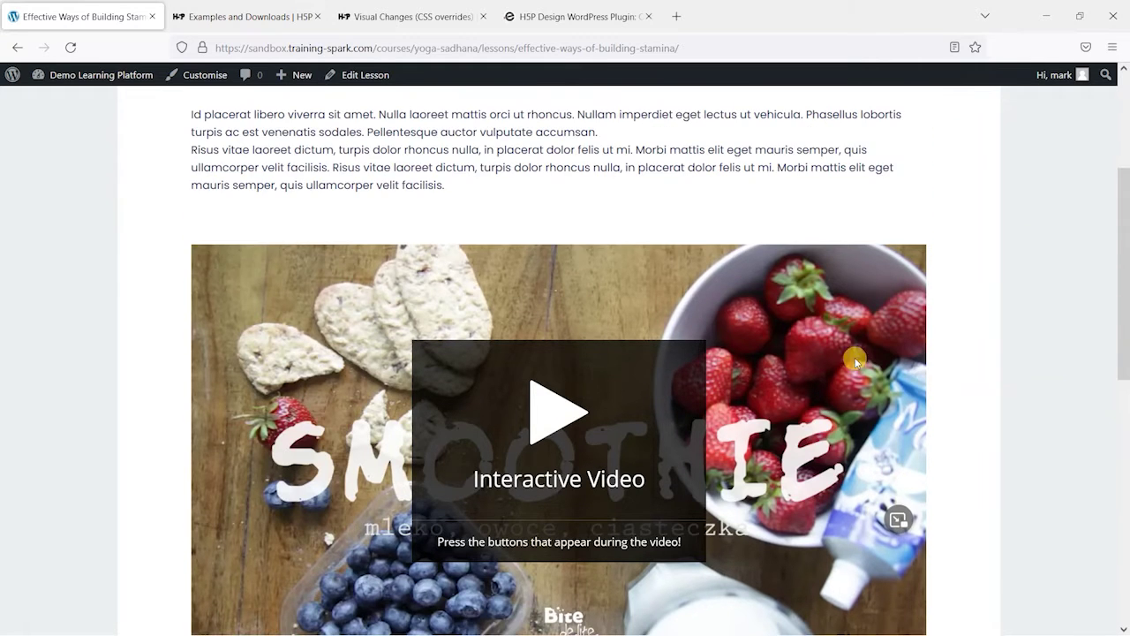
{"action": "left_click", "coordinate": [358, 7]}
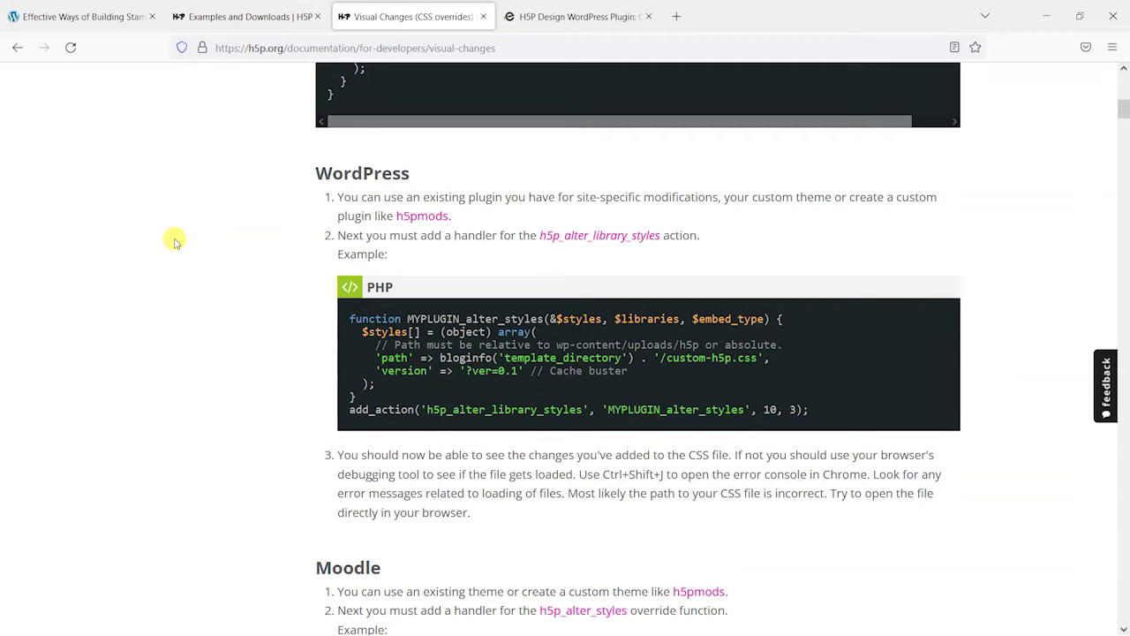
{"action": "left_click", "coordinate": [70, 9]}
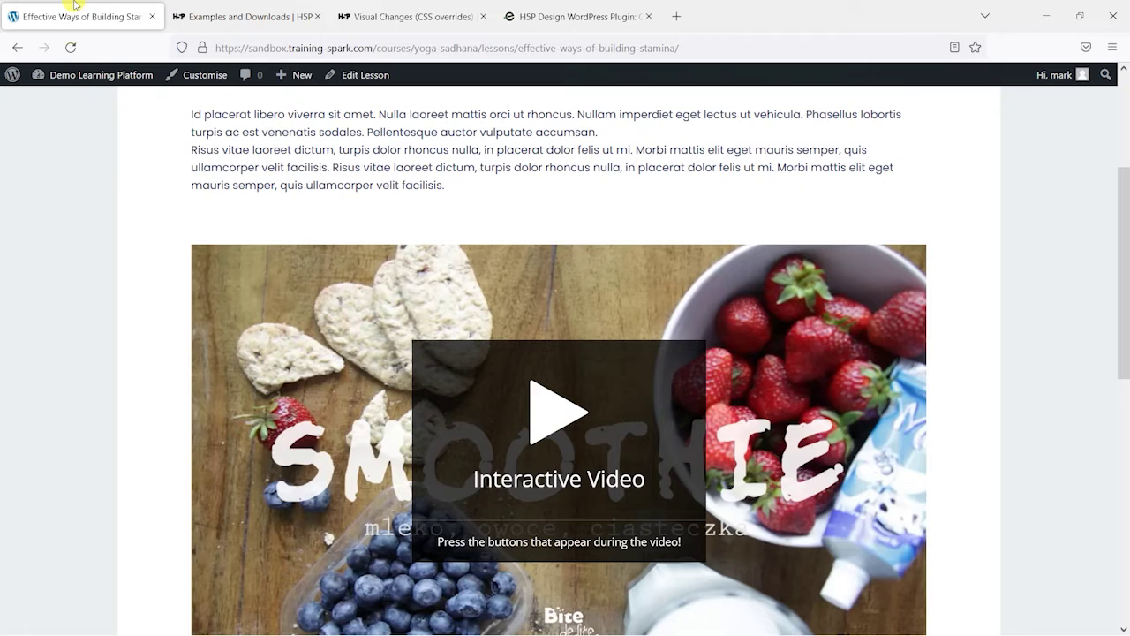
{"action": "scroll", "coordinate": [316, 304], "scroll_direction": "down", "scroll_amount": 1}
{"action": "scroll", "coordinate": [316, 305], "scroll_direction": "down", "scroll_amount": 1}
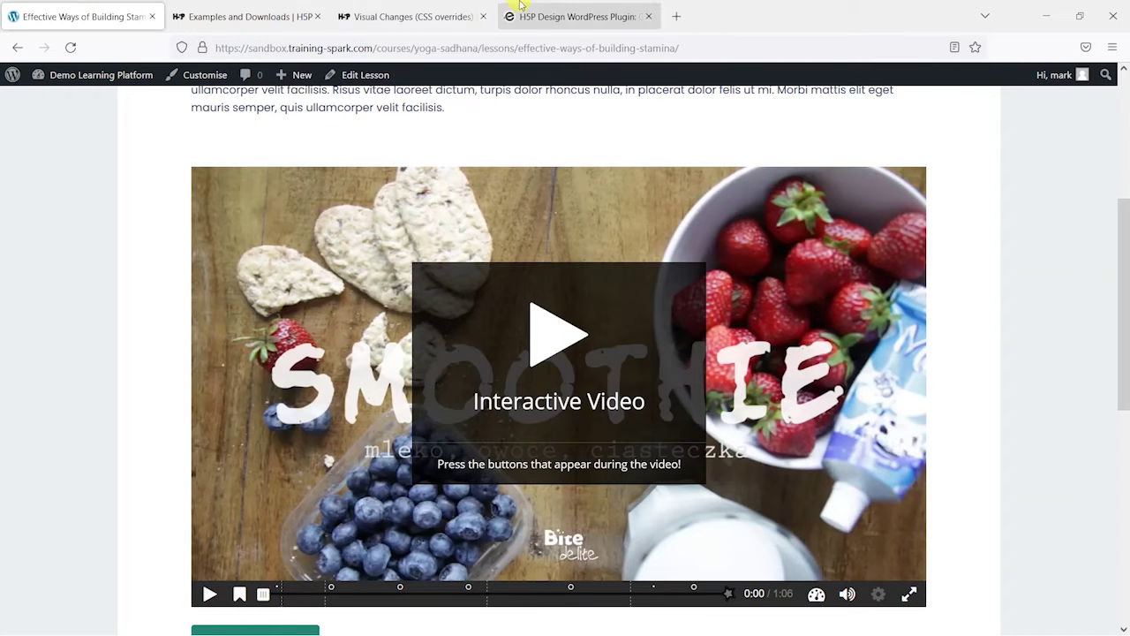
{"action": "left_click", "coordinate": [547, 16]}
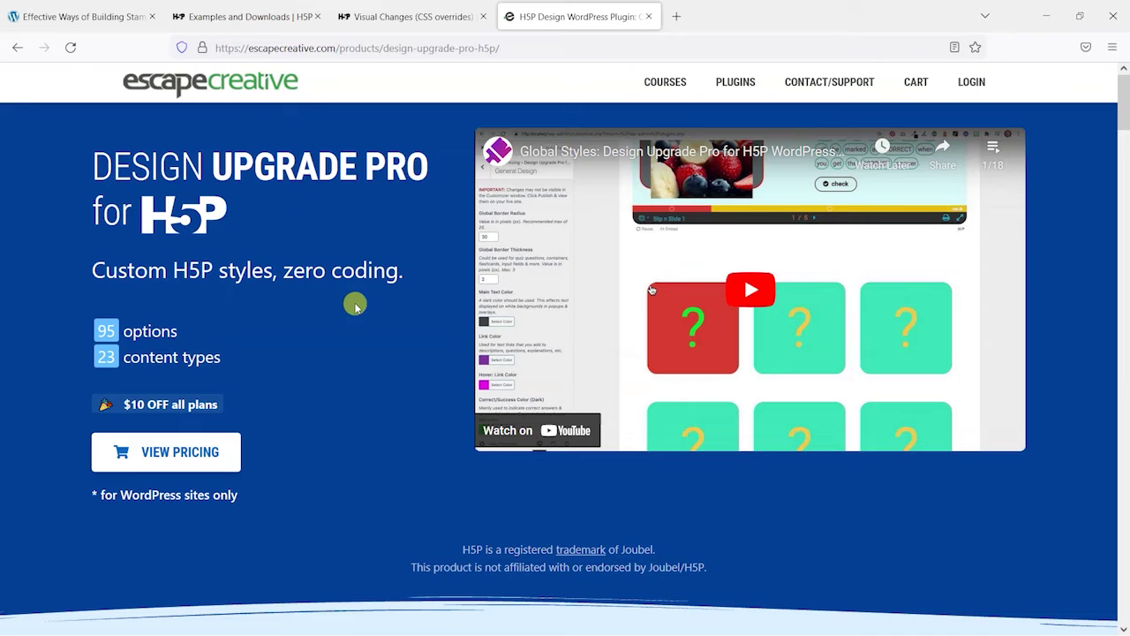
{"action": "key", "text": "ctrl+shift+Tab"}
{"action": "key", "text": "ctrl+shift+Tab"}
{"action": "key", "text": "ctrl+shift+Tab"}
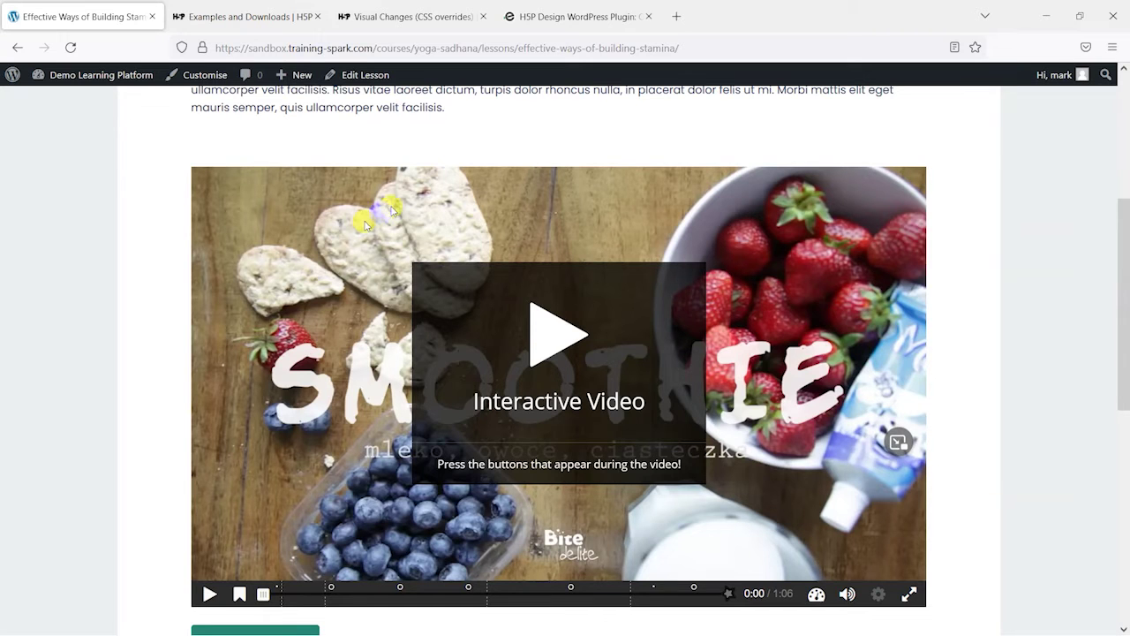
{"action": "scroll", "coordinate": [638, 277], "scroll_direction": "down", "scroll_amount": 1}
{"action": "scroll", "coordinate": [589, 314], "scroll_direction": "up", "scroll_amount": 5}
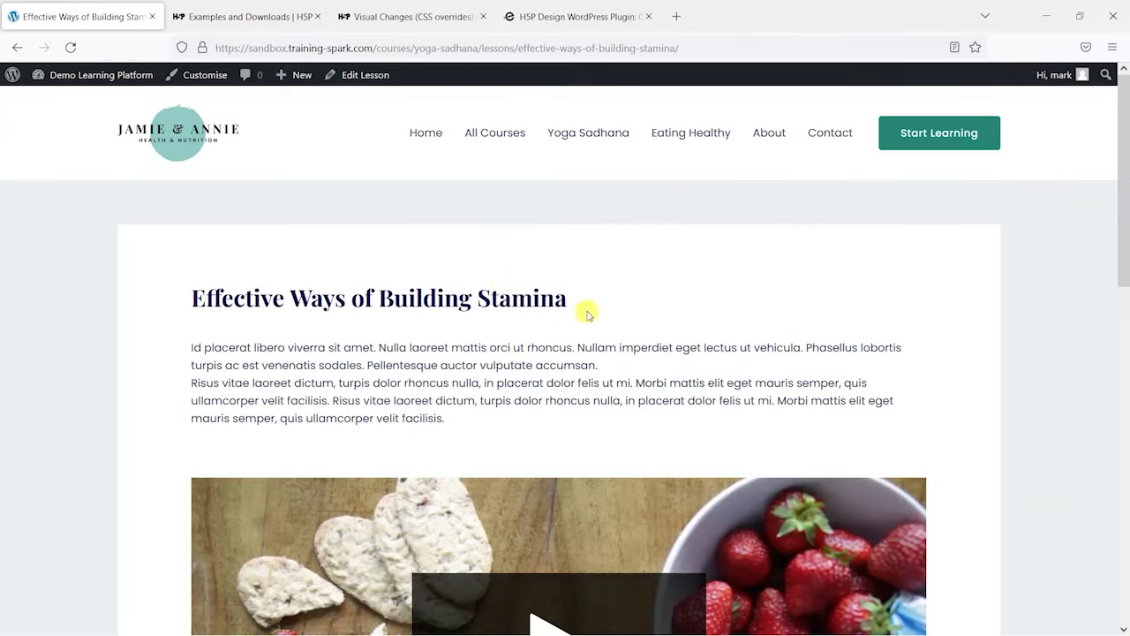
{"action": "scroll", "coordinate": [681, 234], "scroll_direction": "down", "scroll_amount": 4}
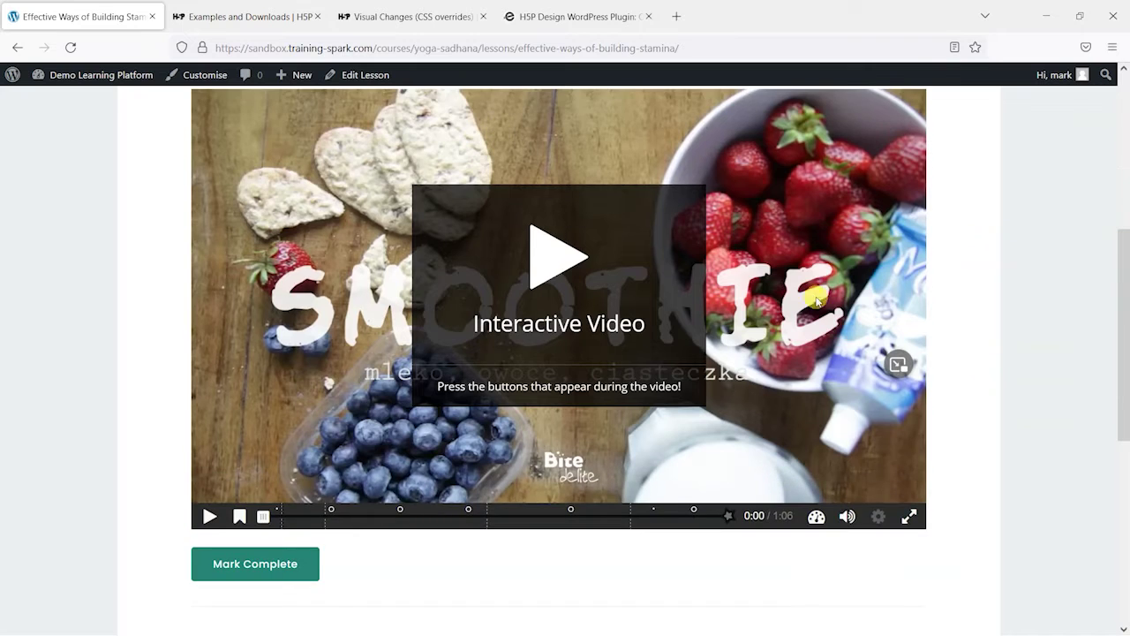
{"action": "scroll", "coordinate": [821, 309], "scroll_direction": "up", "scroll_amount": 1}
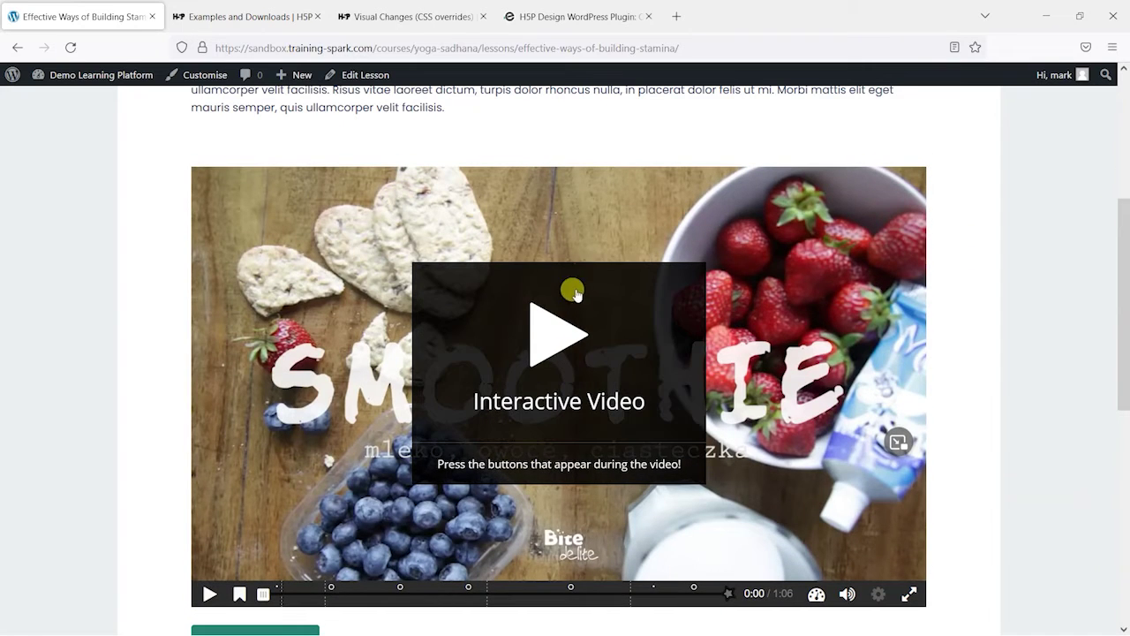
Go from the admin dashboard to the Plugins > Add New upload form.
{"action": "scroll", "coordinate": [575, 344], "scroll_direction": "up", "scroll_amount": 3}
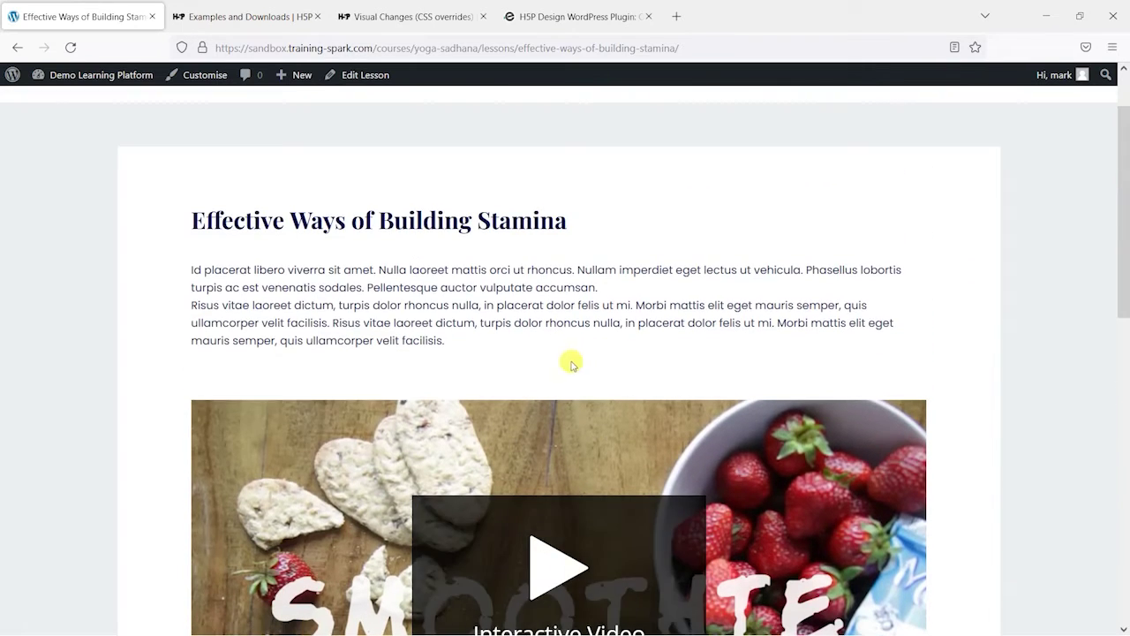
{"action": "mouse_move", "coordinate": [75, 77]}
{"action": "left_click", "coordinate": [71, 103]}
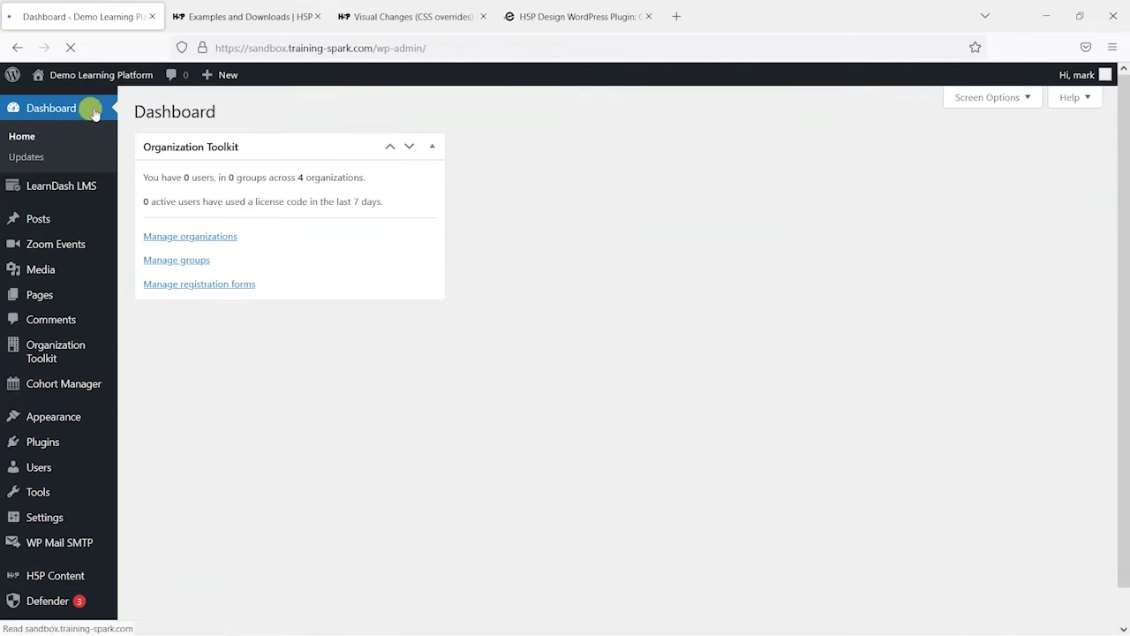
{"action": "mouse_move", "coordinate": [45, 445]}
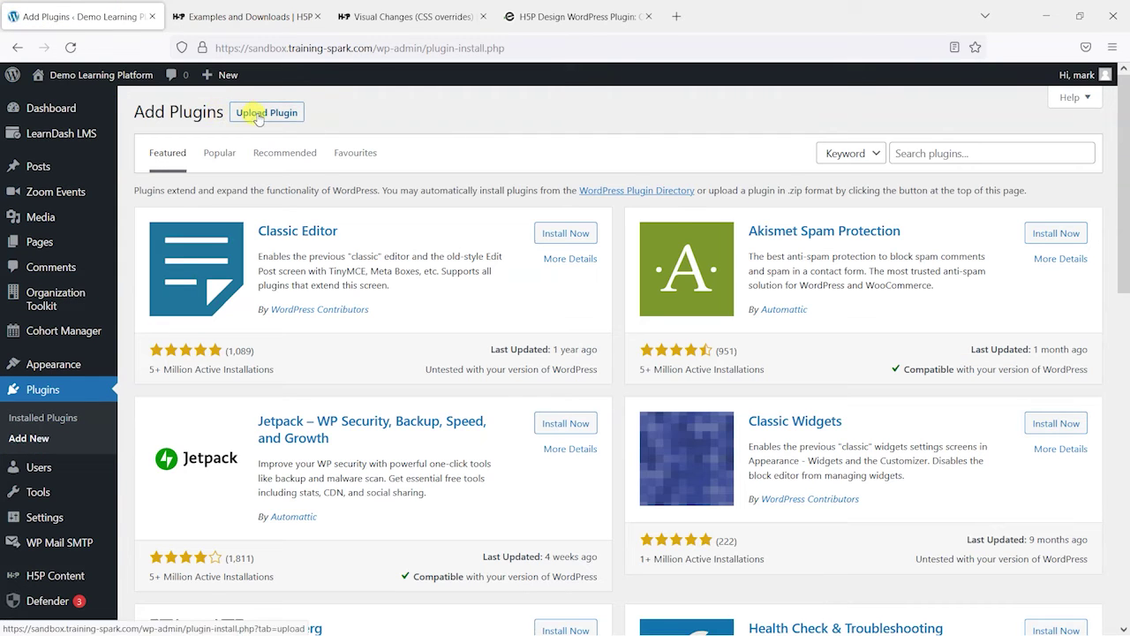
{"action": "left_click", "coordinate": [263, 113]}
Upload design-upgrade-pro-h5p-1.3.2.zip, install it, and activate the plugin.
{"action": "left_click", "coordinate": [528, 249]}
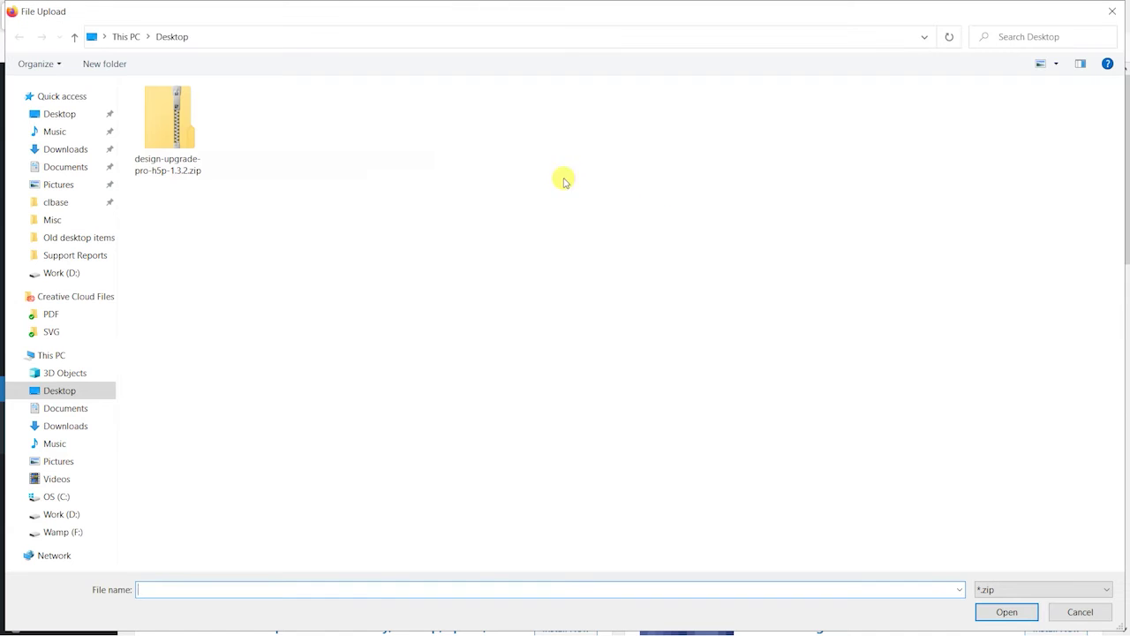
{"action": "double_click", "coordinate": [175, 128]}
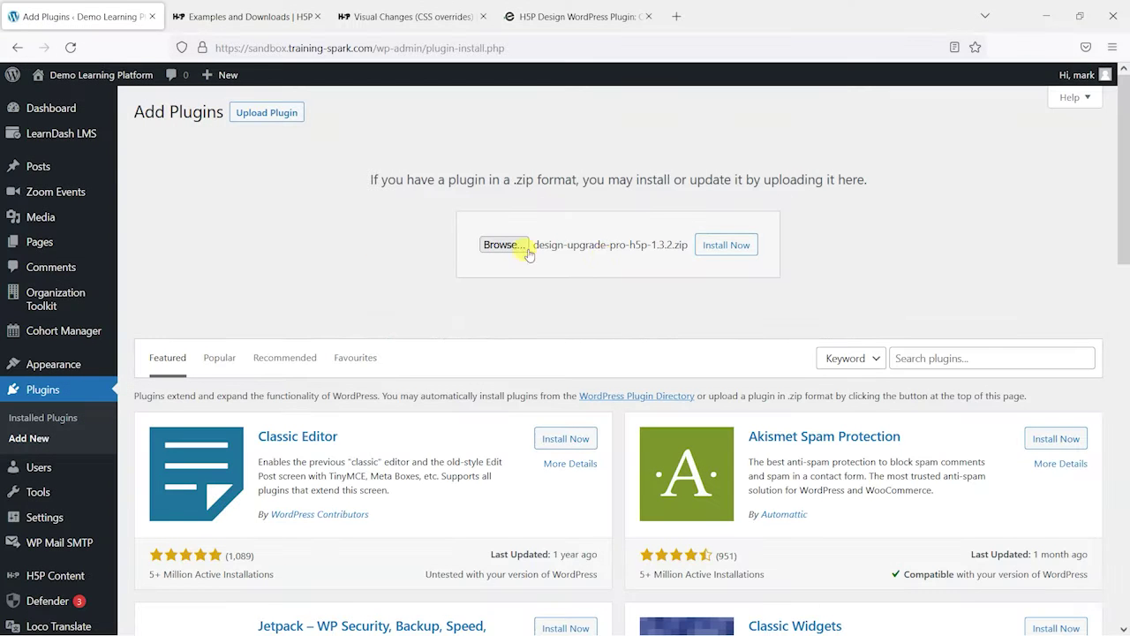
{"action": "left_click", "coordinate": [726, 246]}
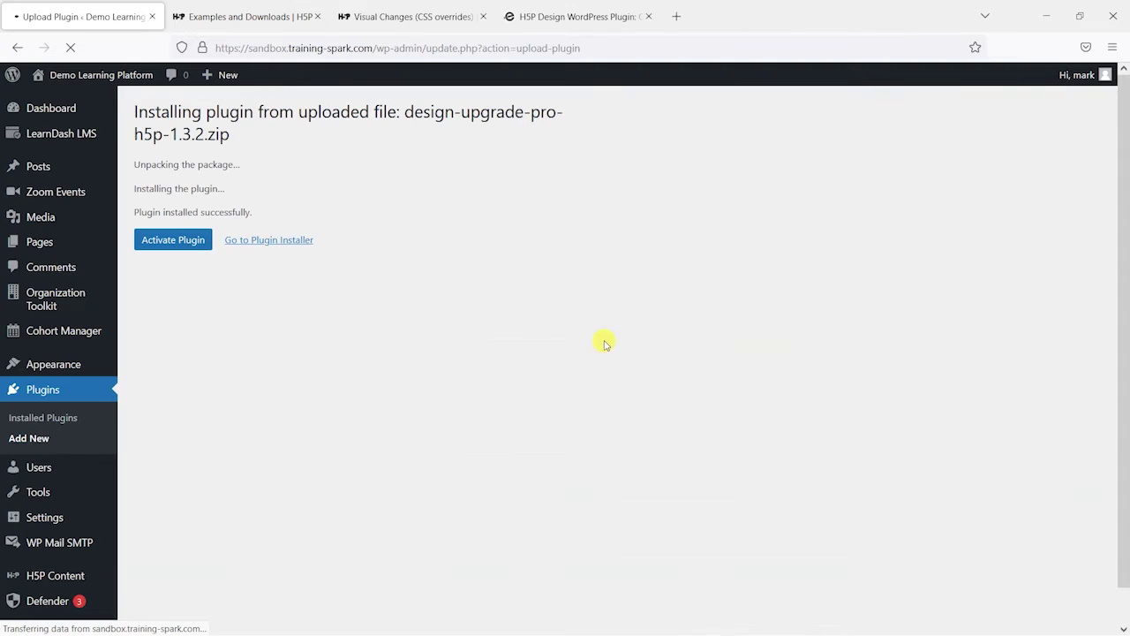
{"action": "left_click", "coordinate": [173, 240]}
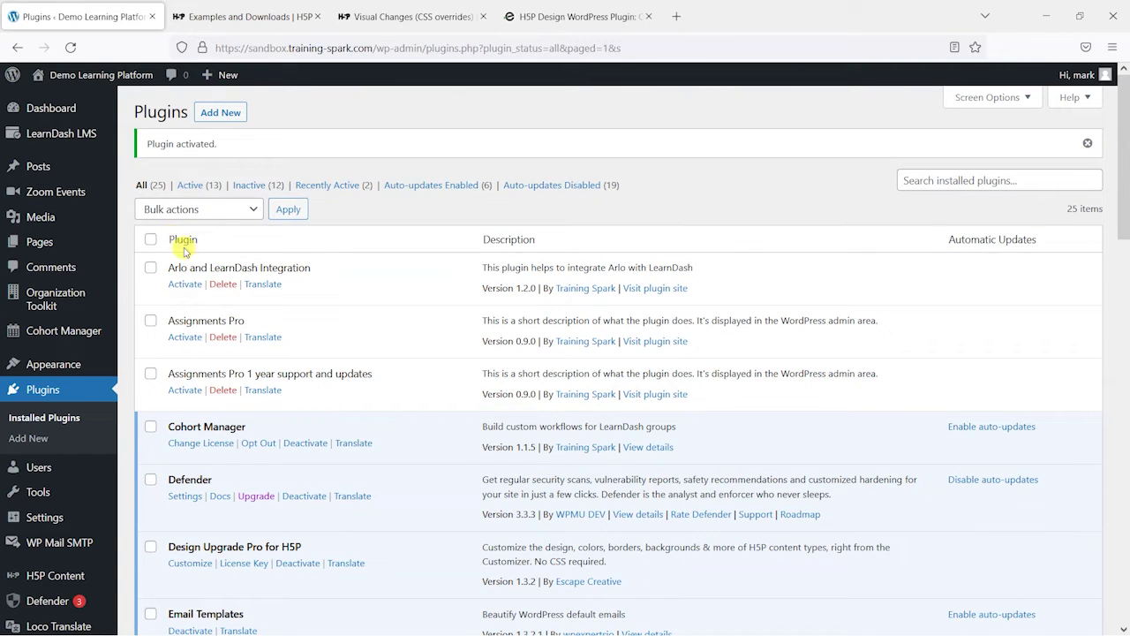
Open the Effective Ways of Building Stamina lesson via All Courses and the Using Google Analytics course.
{"action": "left_click", "coordinate": [60, 104]}
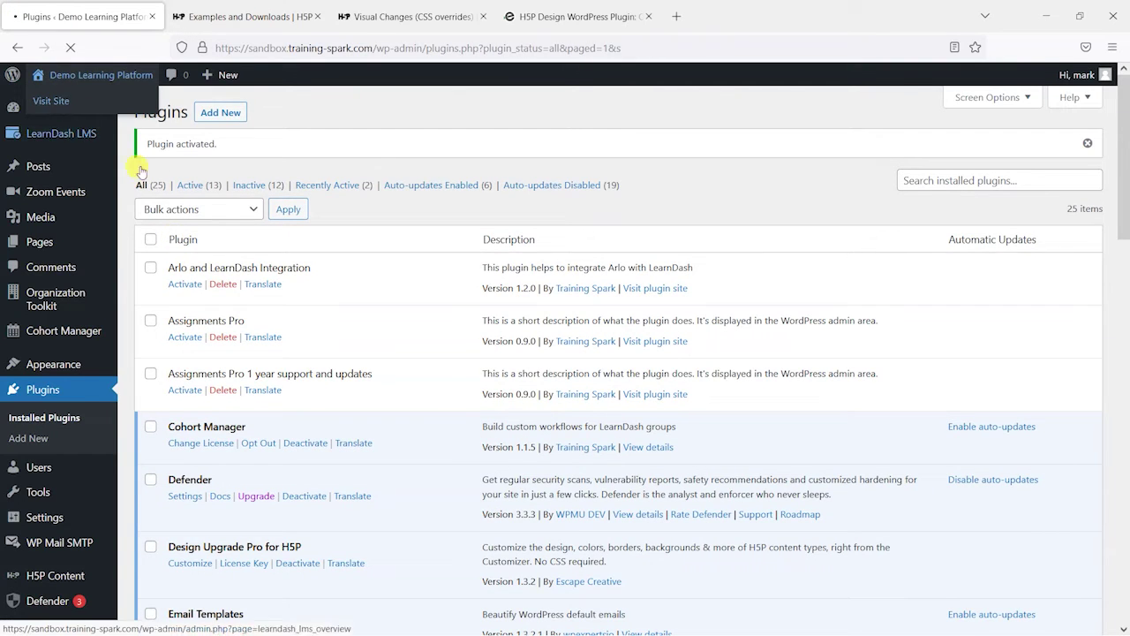
{"action": "left_click", "coordinate": [505, 144]}
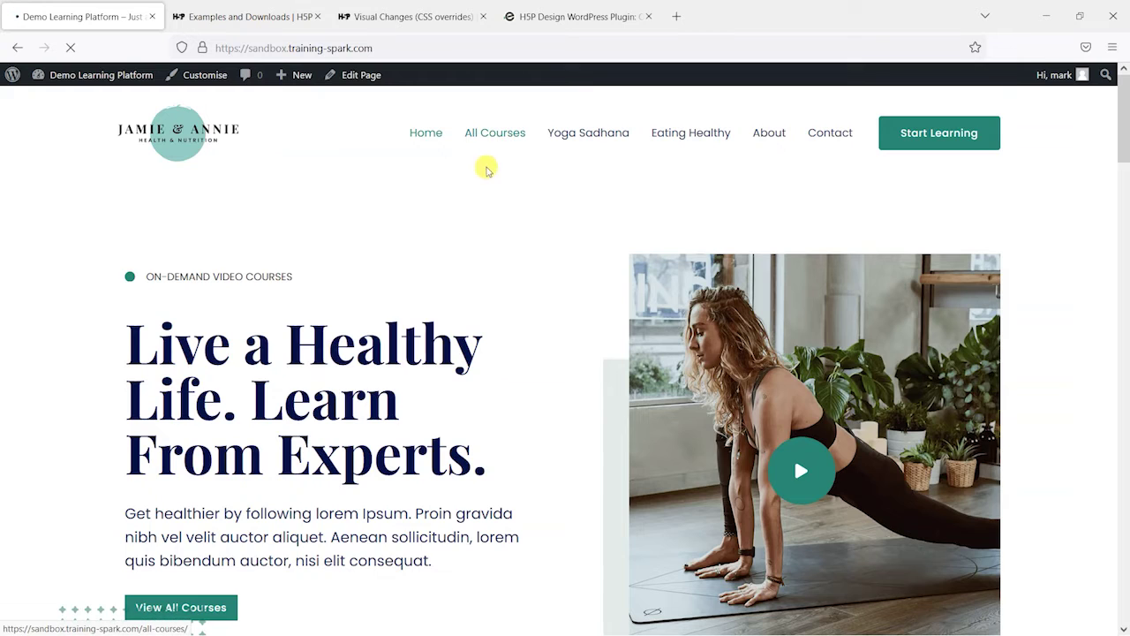
{"action": "scroll", "coordinate": [583, 296], "scroll_direction": "down", "scroll_amount": 3}
{"action": "left_click", "coordinate": [562, 534]}
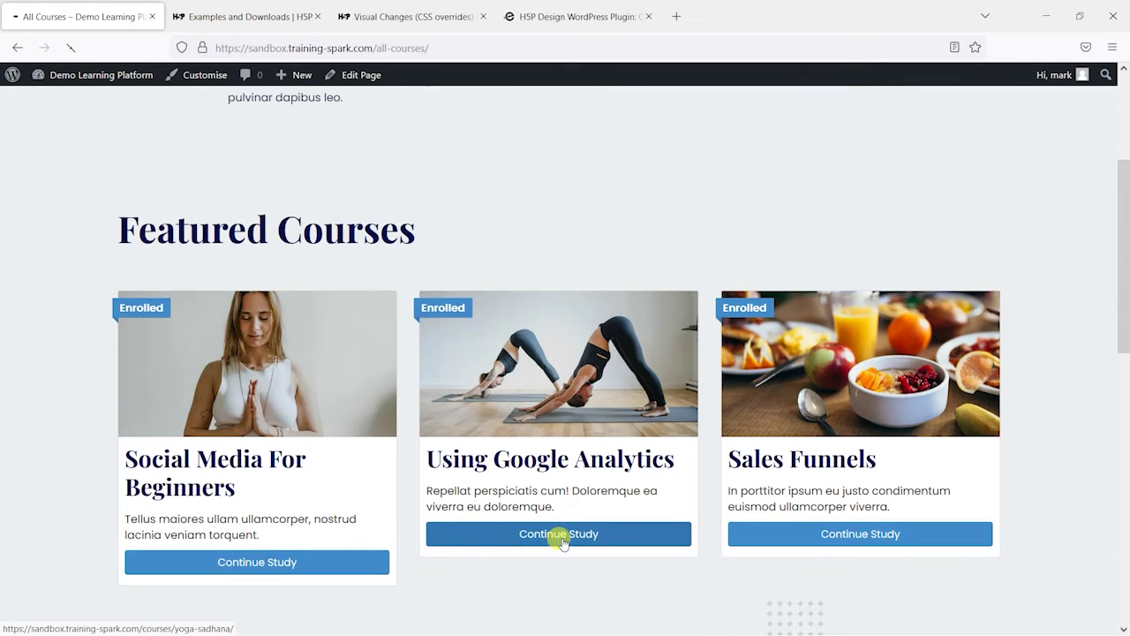
{"action": "scroll", "coordinate": [519, 366], "scroll_direction": "down", "scroll_amount": 5}
{"action": "scroll", "coordinate": [518, 370], "scroll_direction": "down", "scroll_amount": 2}
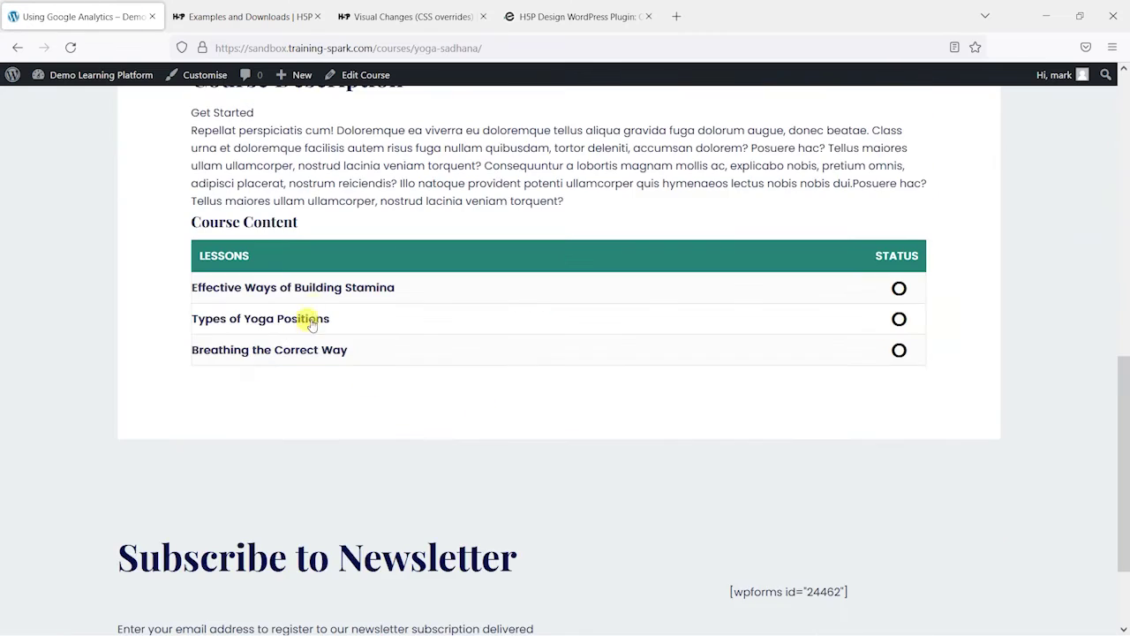
{"action": "left_click", "coordinate": [334, 288]}
{"action": "scroll", "coordinate": [132, 331], "scroll_direction": "down", "scroll_amount": 5}
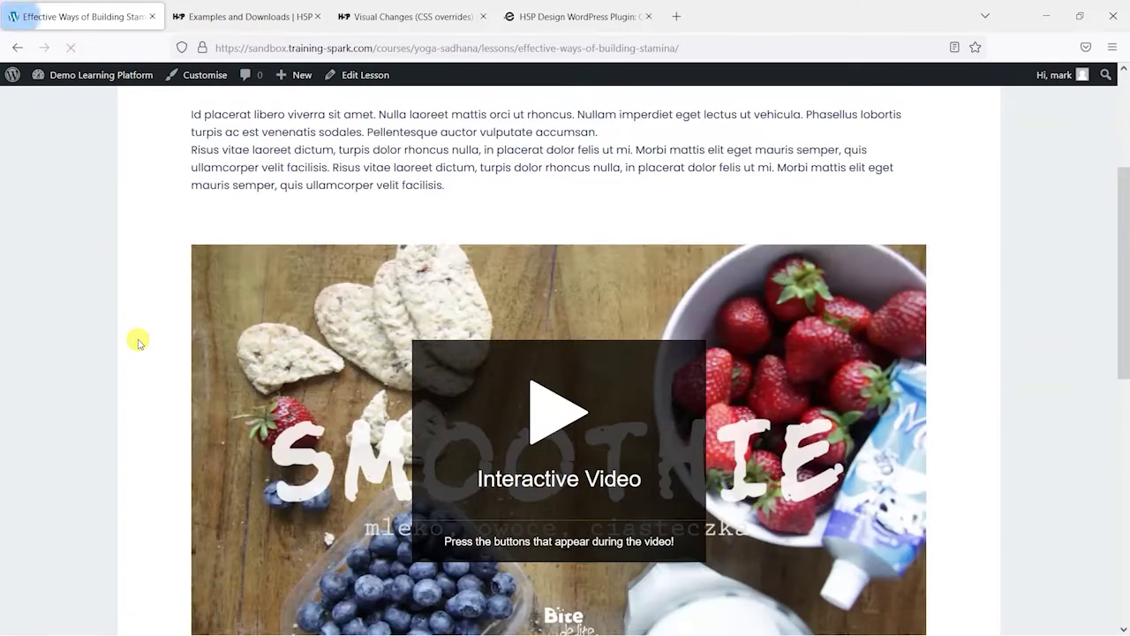
{"action": "scroll", "coordinate": [145, 348], "scroll_direction": "up", "scroll_amount": 1}
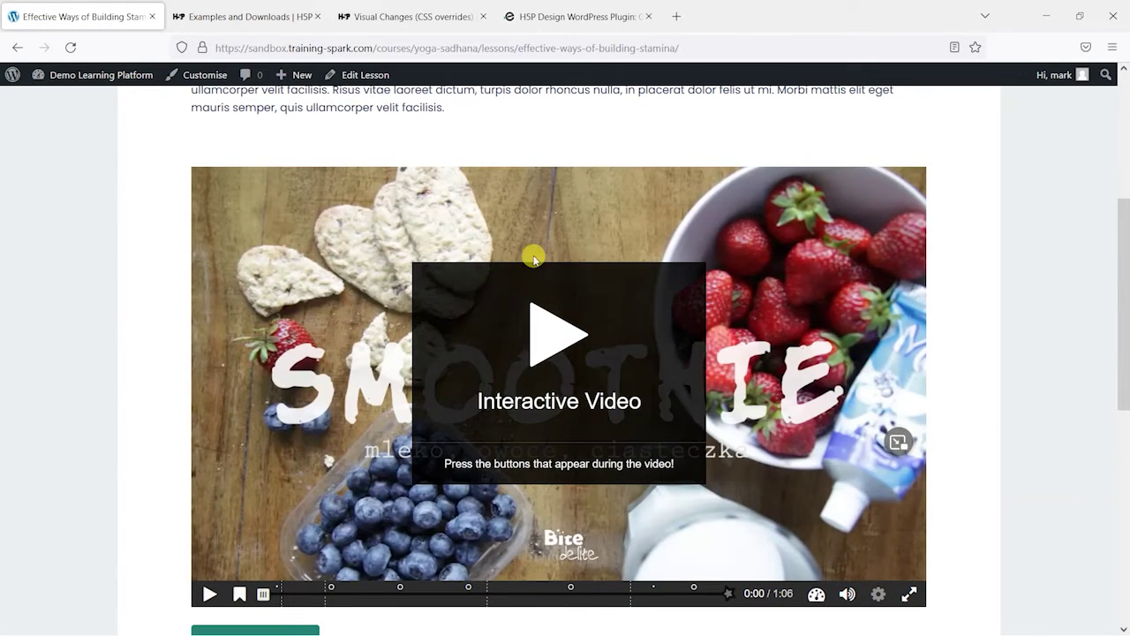
{"action": "scroll", "coordinate": [388, 305], "scroll_direction": "down", "scroll_amount": 1}
{"action": "scroll", "coordinate": [626, 255], "scroll_direction": "up", "scroll_amount": 1}
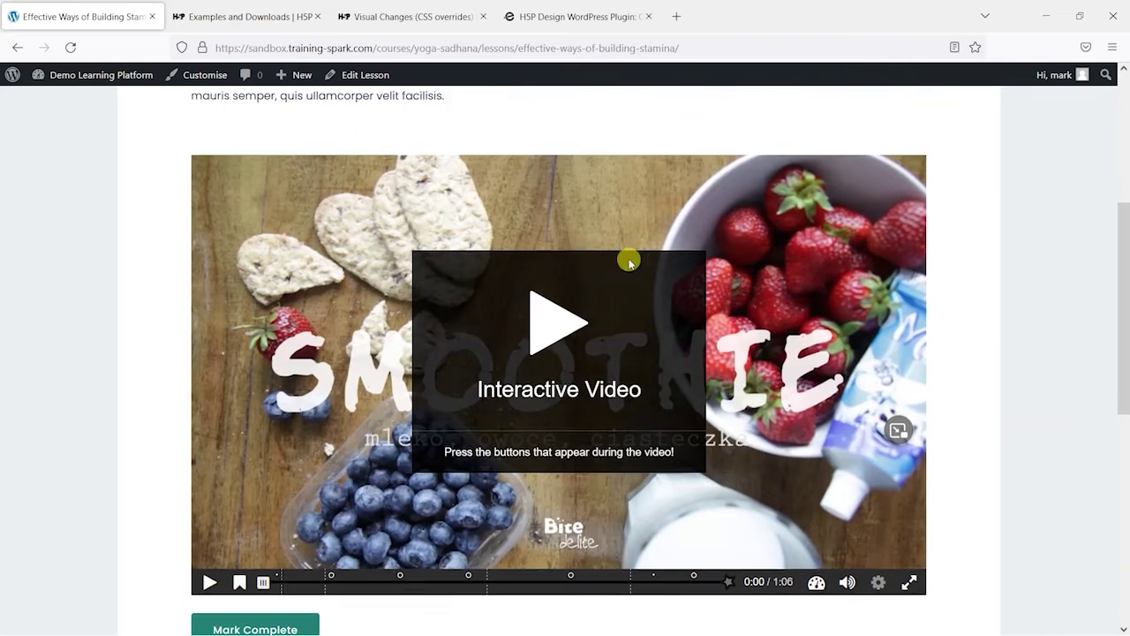
Play the video muted, trying the multiple-choice and ingredients interactions up to 0:29.
{"action": "left_click", "coordinate": [560, 336]}
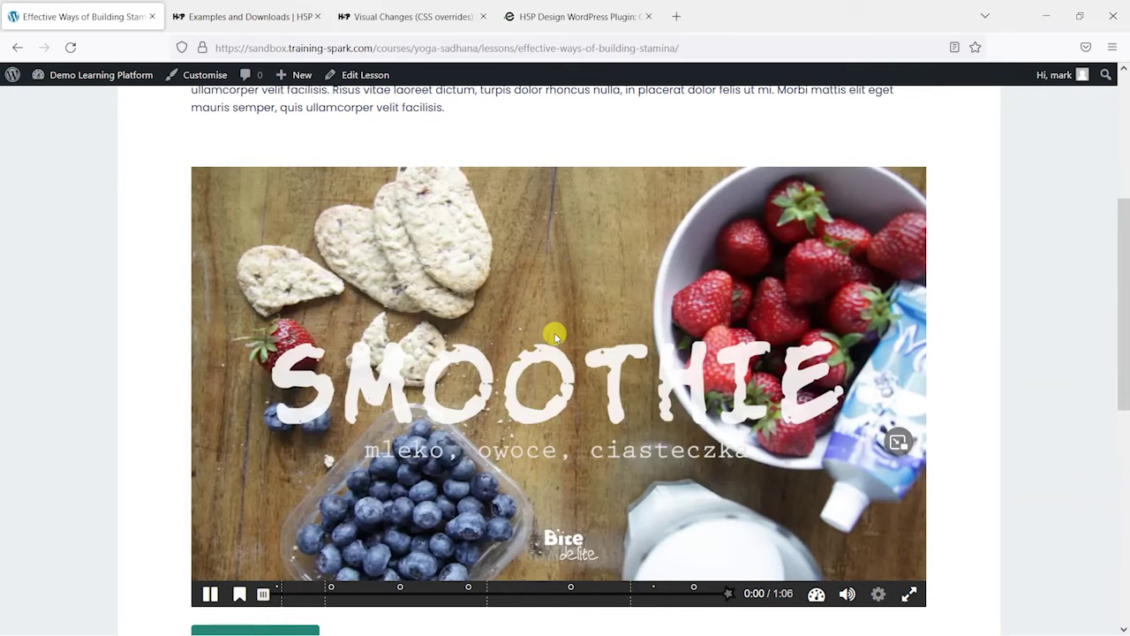
{"action": "left_click", "coordinate": [847, 593]}
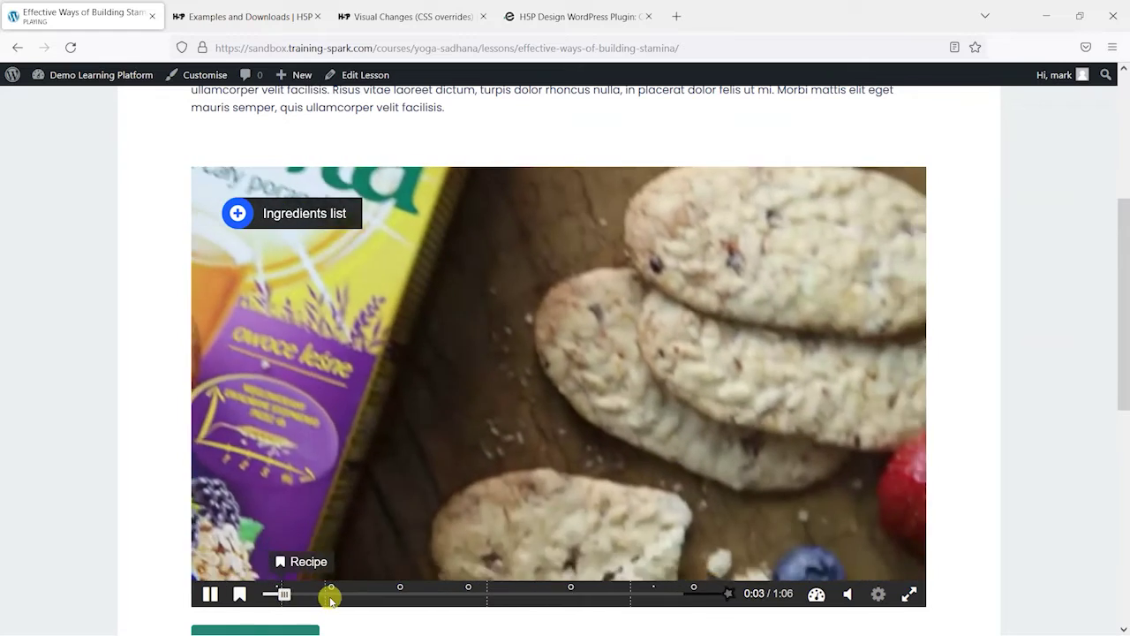
{"action": "left_click", "coordinate": [331, 594]}
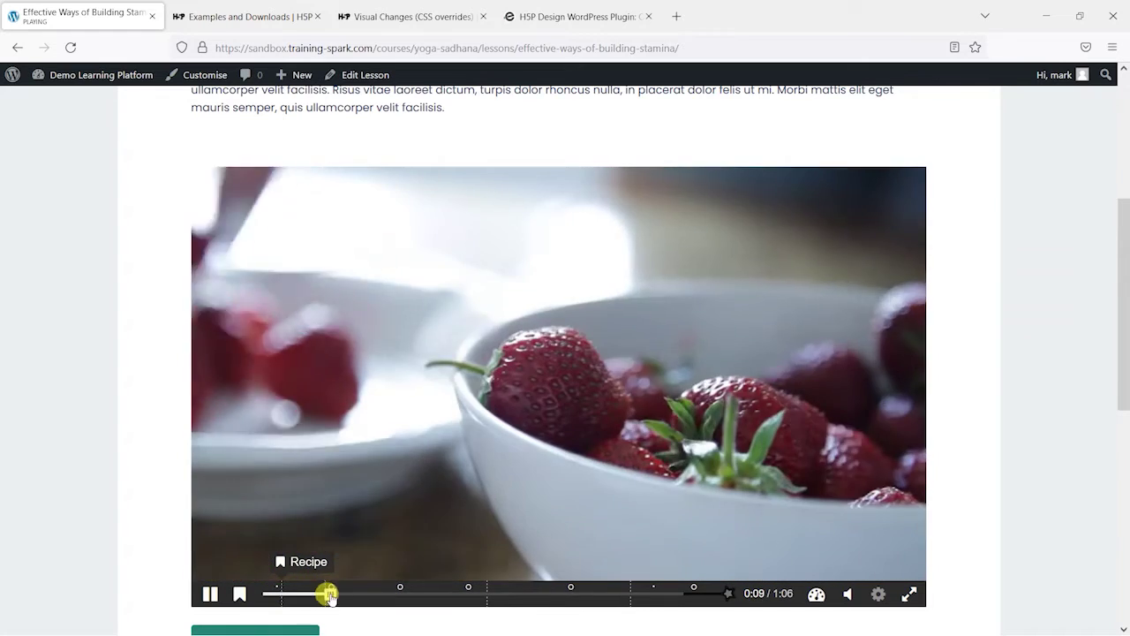
{"action": "left_click", "coordinate": [620, 323]}
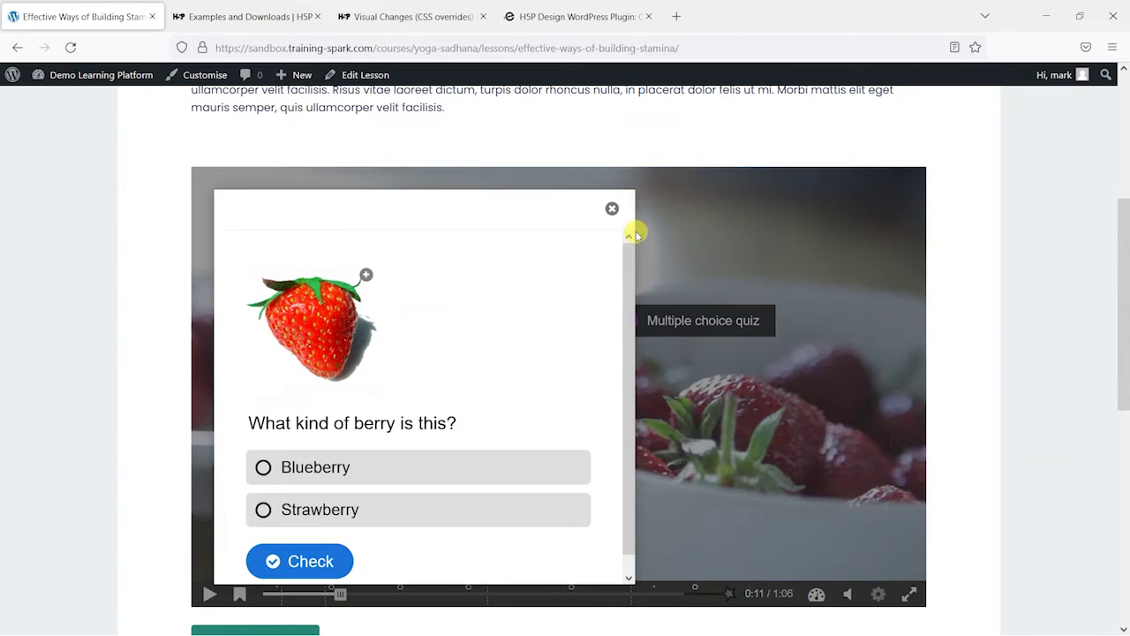
{"action": "left_click", "coordinate": [612, 212]}
{"action": "left_click", "coordinate": [395, 593]}
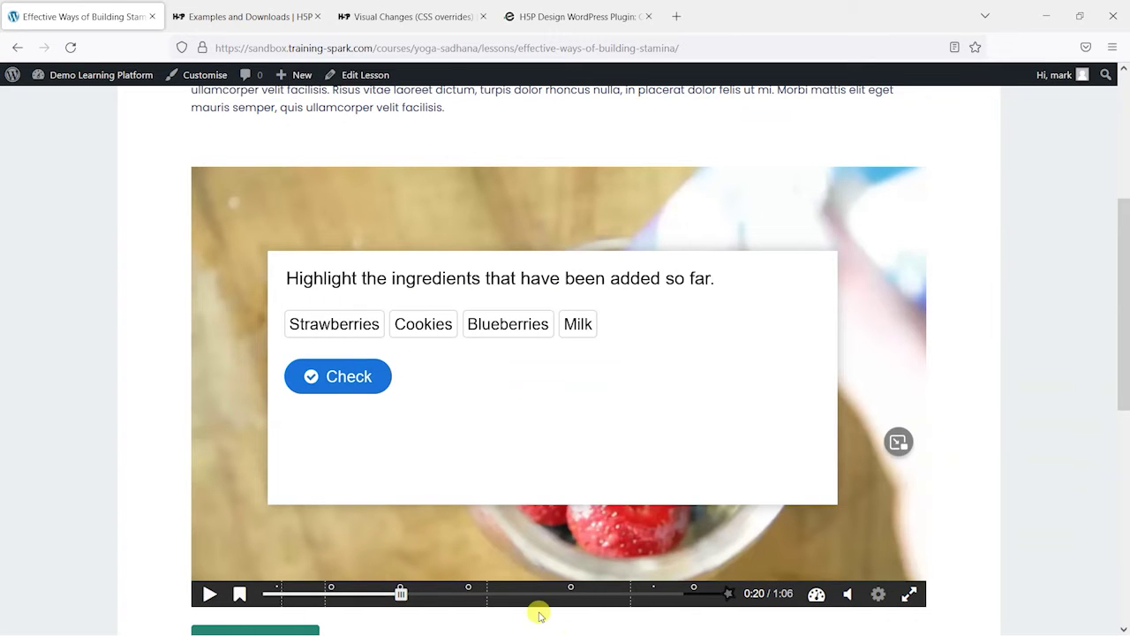
{"action": "left_click", "coordinate": [466, 593]}
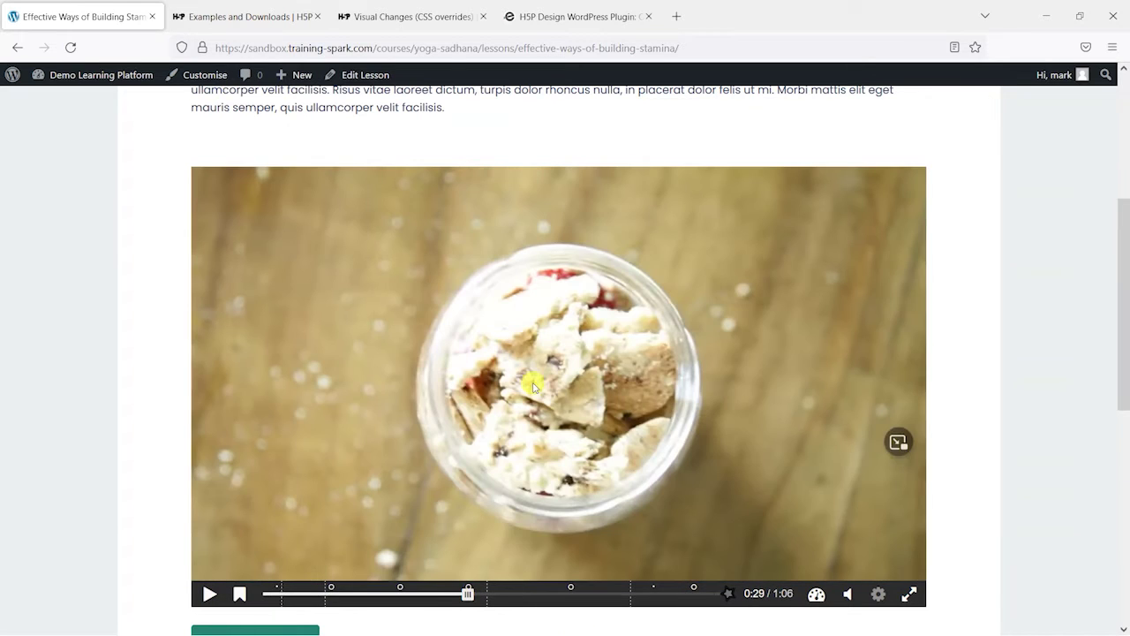
{"action": "scroll", "coordinate": [533, 386], "scroll_direction": "up", "scroll_amount": 5}
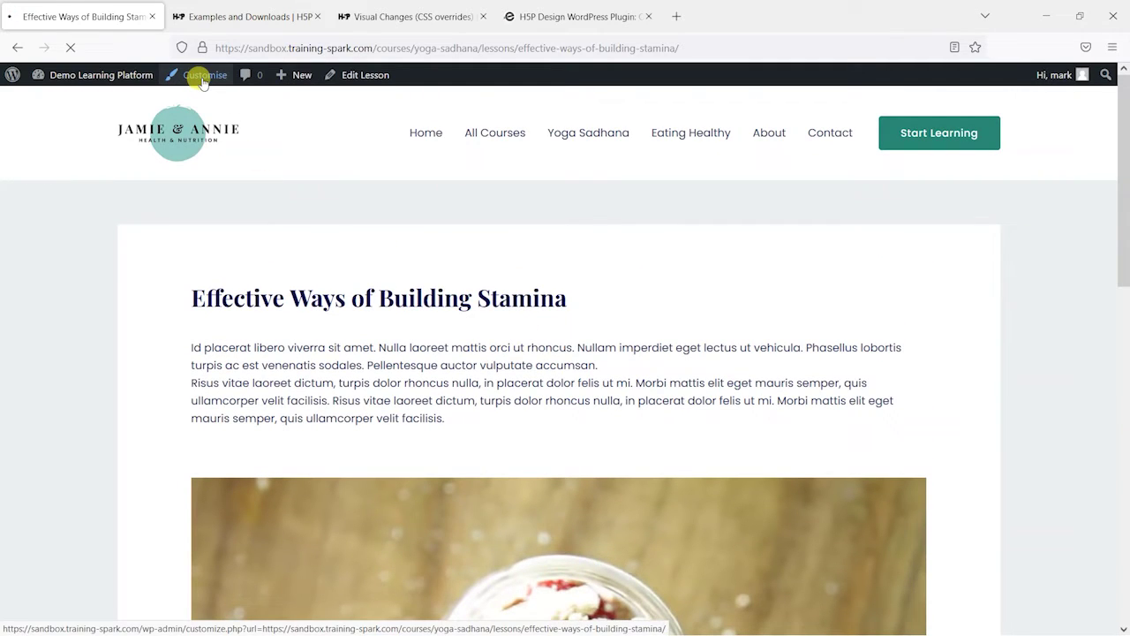
{"action": "left_click", "coordinate": [204, 76]}
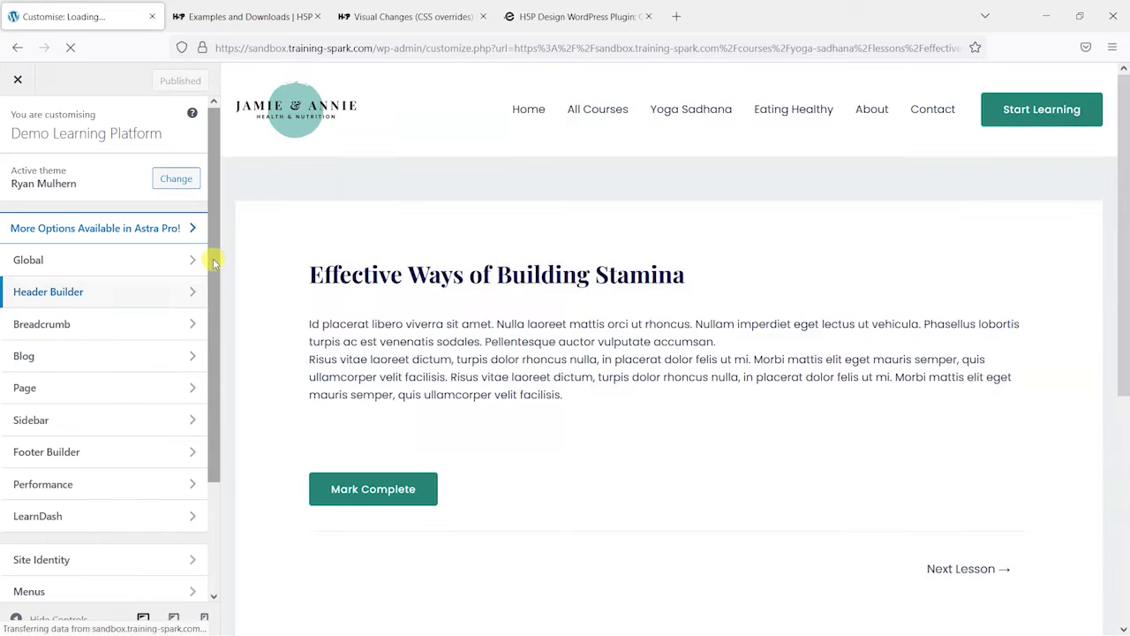
Open the Customizer's Design Upgrade Pro for H5P panel and scroll the preview to the interactive video.
{"action": "left_click_drag", "start_coordinate": [217, 256], "coordinate": [217, 411]}
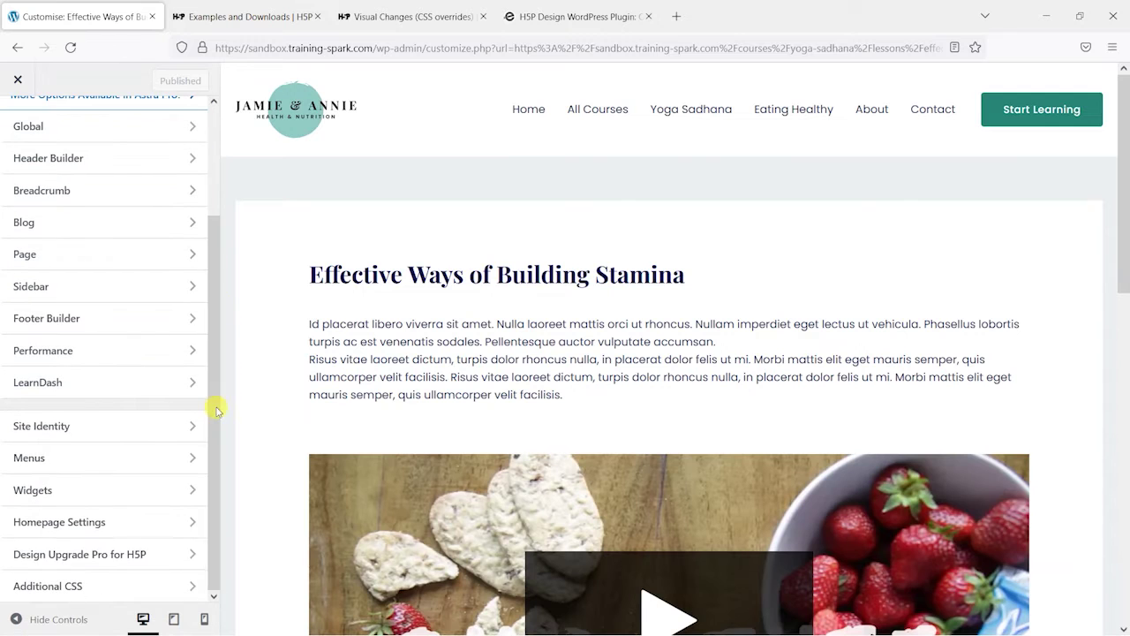
{"action": "left_click", "coordinate": [85, 558]}
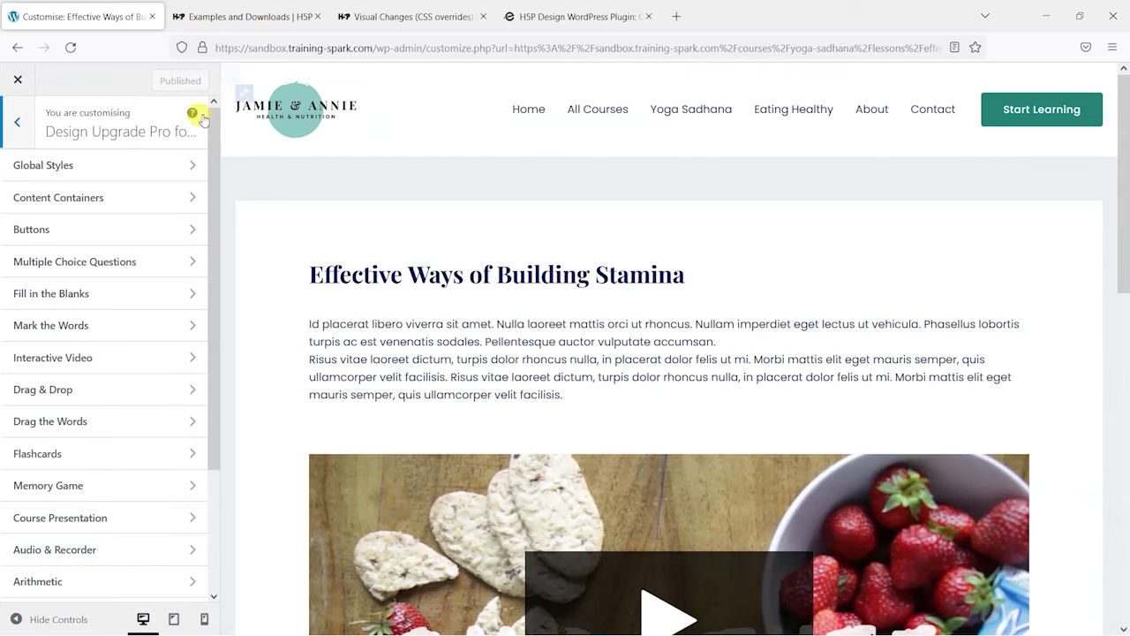
{"action": "scroll", "coordinate": [533, 323], "scroll_direction": "down", "scroll_amount": 1}
{"action": "scroll", "coordinate": [533, 324], "scroll_direction": "down", "scroll_amount": 3}
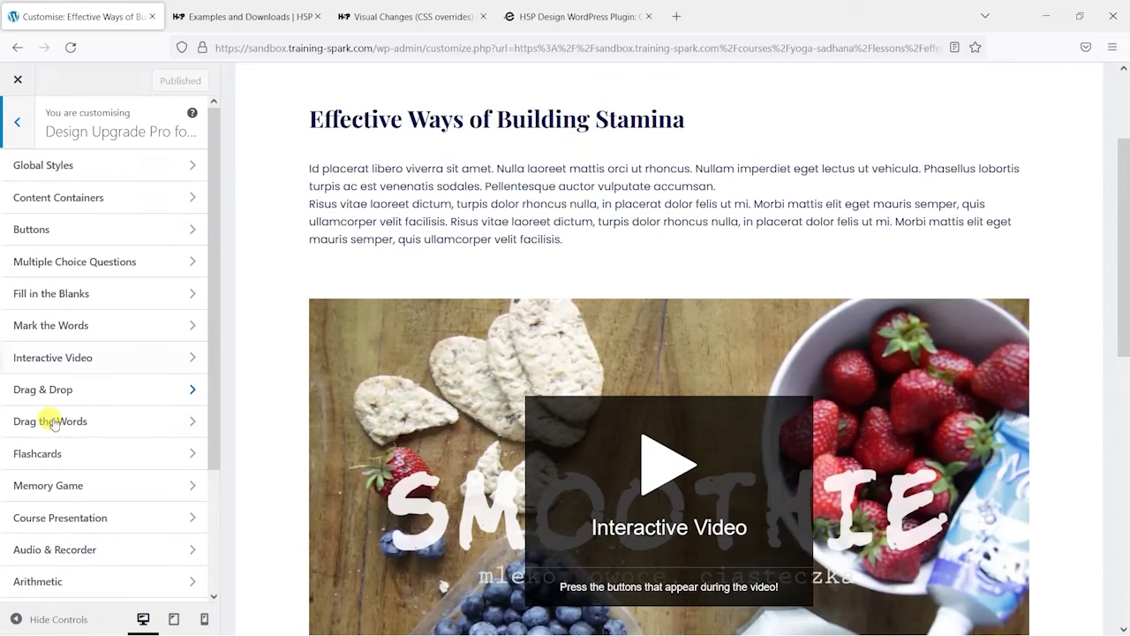
{"action": "scroll", "coordinate": [416, 245], "scroll_direction": "down", "scroll_amount": 4}
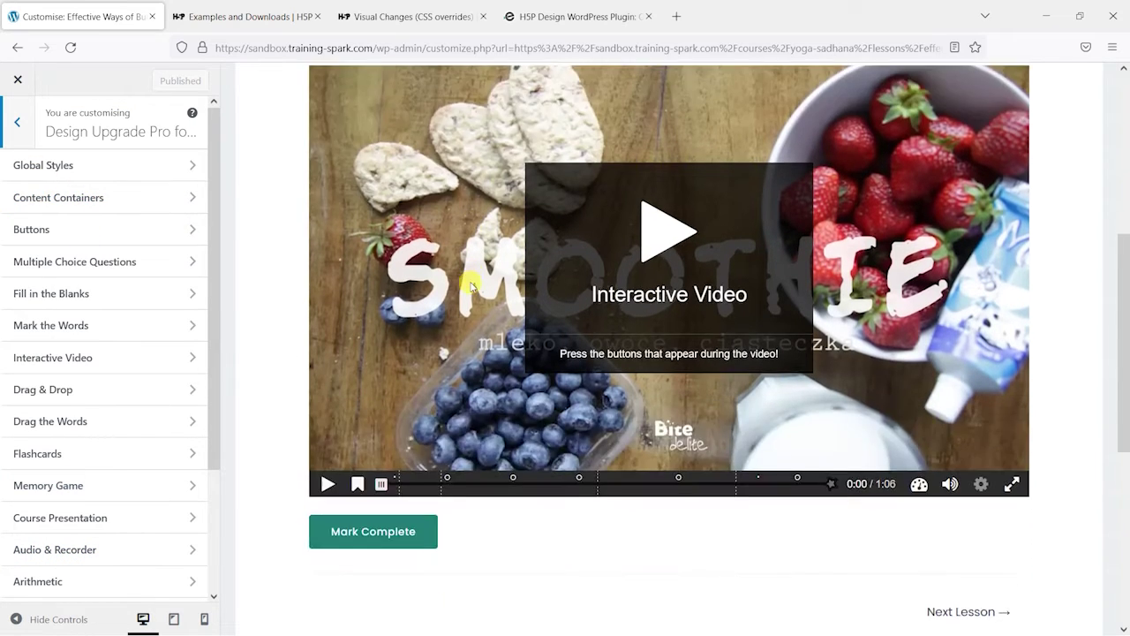
{"action": "scroll", "coordinate": [501, 316], "scroll_direction": "up", "scroll_amount": 1}
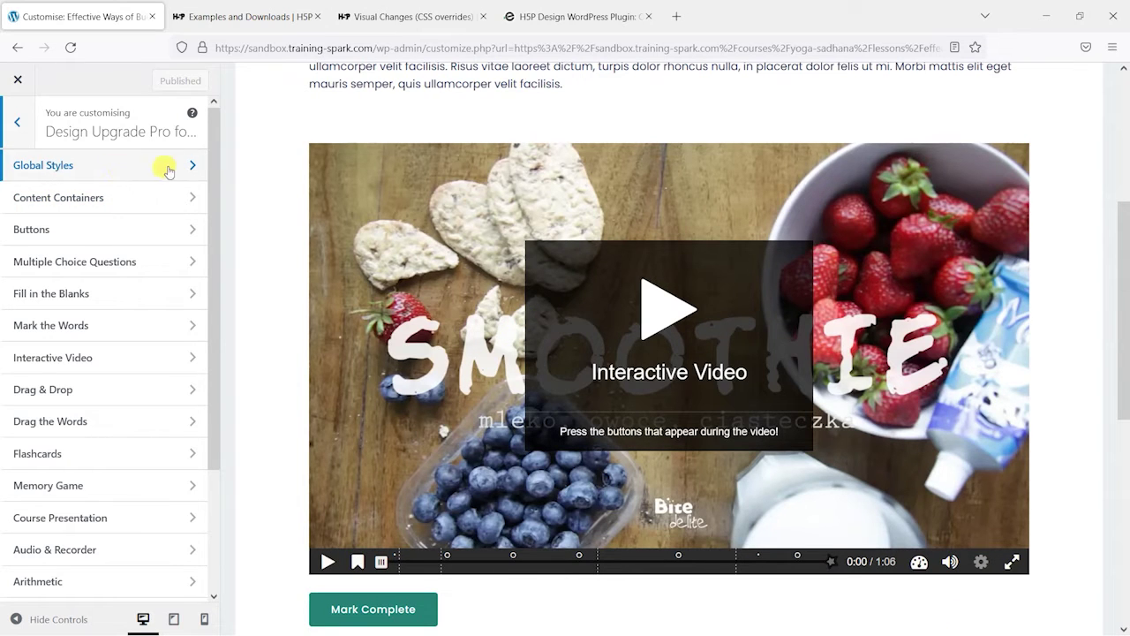
{"action": "left_click", "coordinate": [137, 173]}
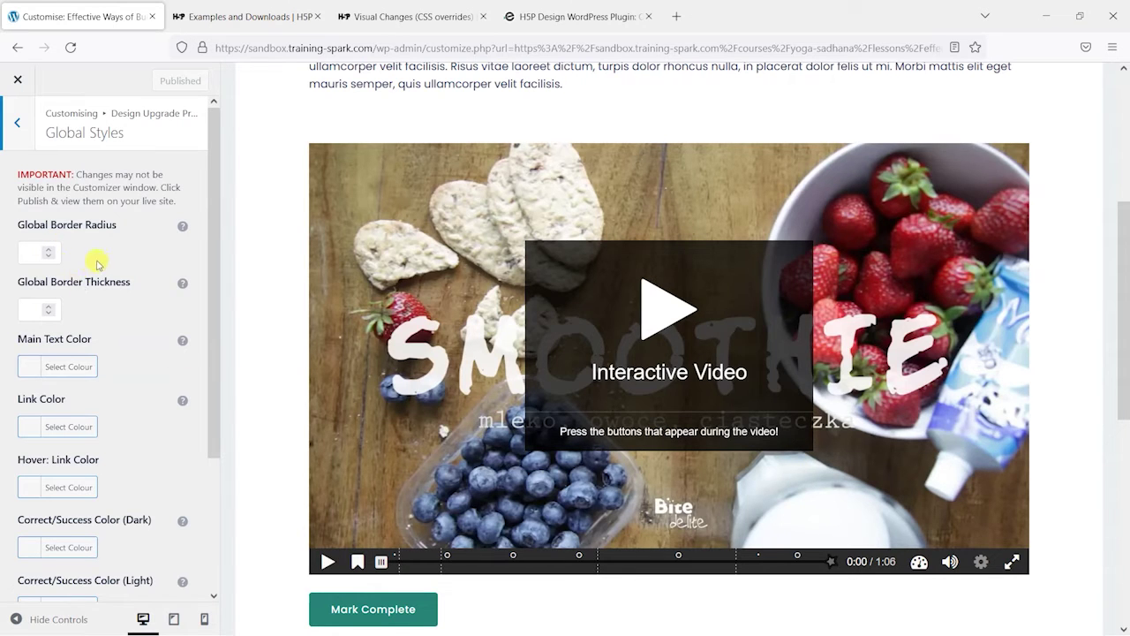
{"action": "scroll", "coordinate": [106, 271], "scroll_direction": "down", "scroll_amount": 1}
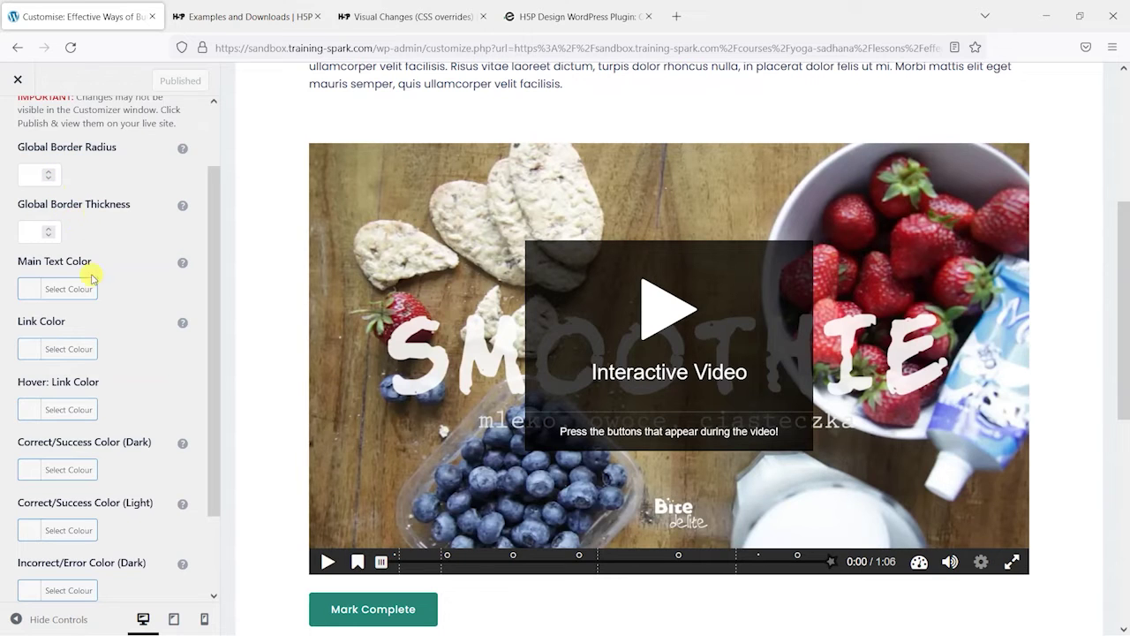
{"action": "scroll", "coordinate": [92, 278], "scroll_direction": "down", "scroll_amount": 1}
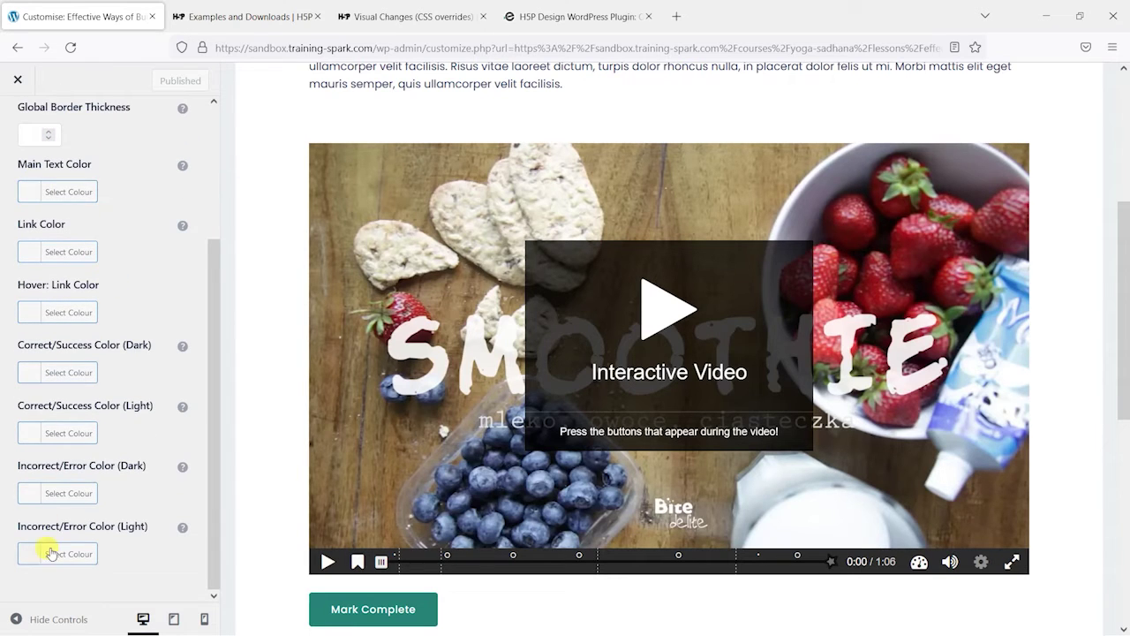
{"action": "scroll", "coordinate": [128, 404], "scroll_direction": "up", "scroll_amount": 2}
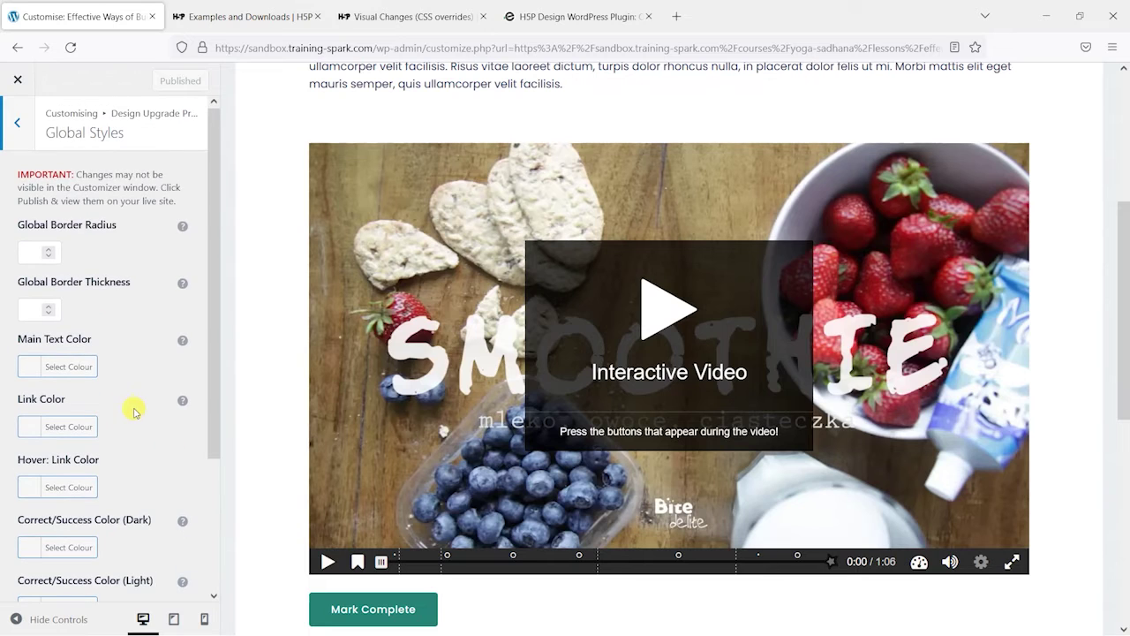
{"action": "left_click", "coordinate": [17, 127]}
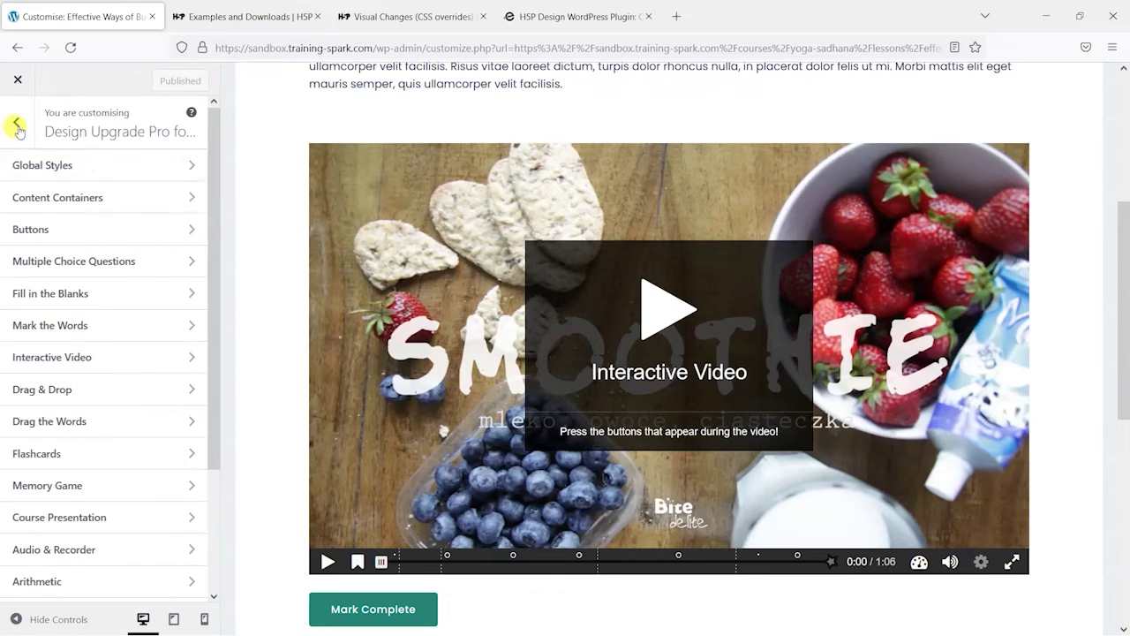
Look at the Content Containers settings, then open the Buttons settings.
{"action": "left_click", "coordinate": [84, 198]}
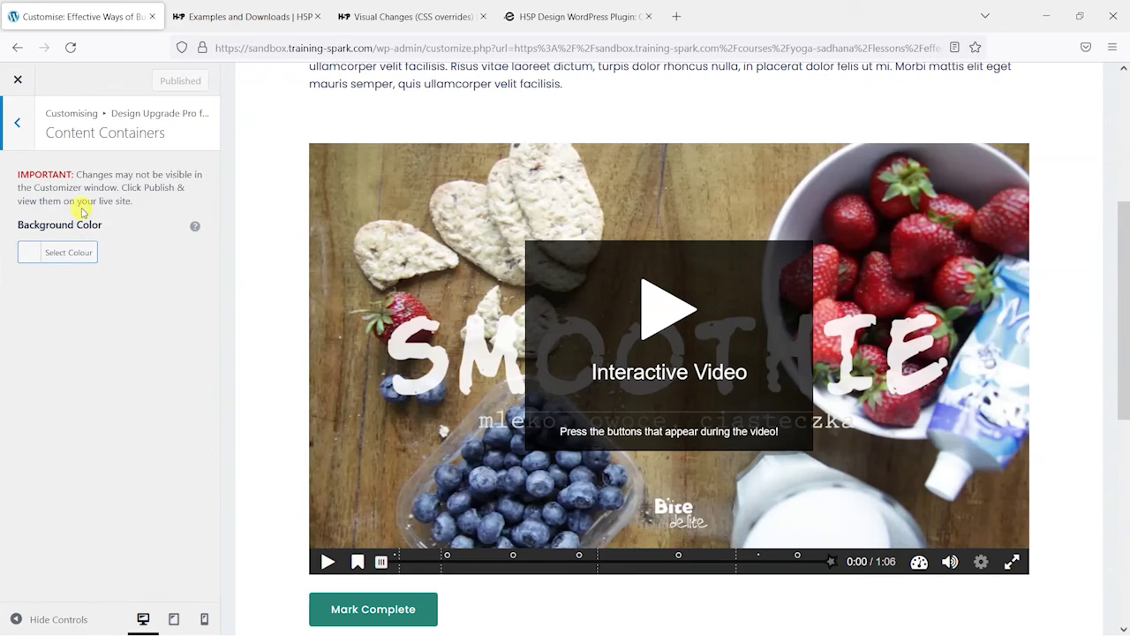
{"action": "left_click", "coordinate": [16, 122]}
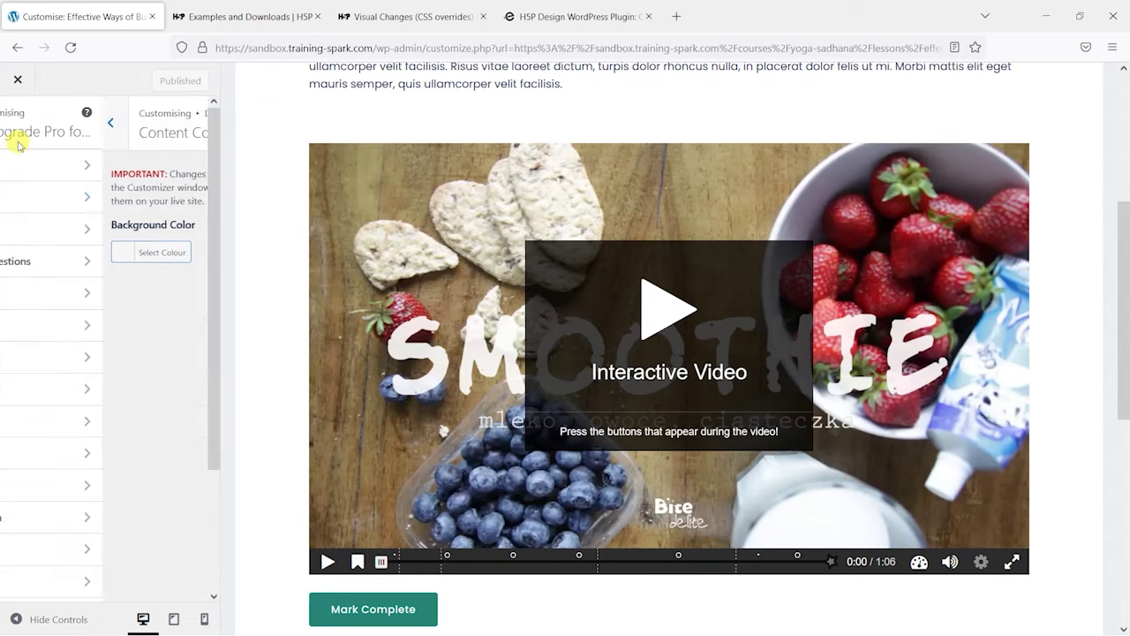
{"action": "left_click", "coordinate": [97, 227]}
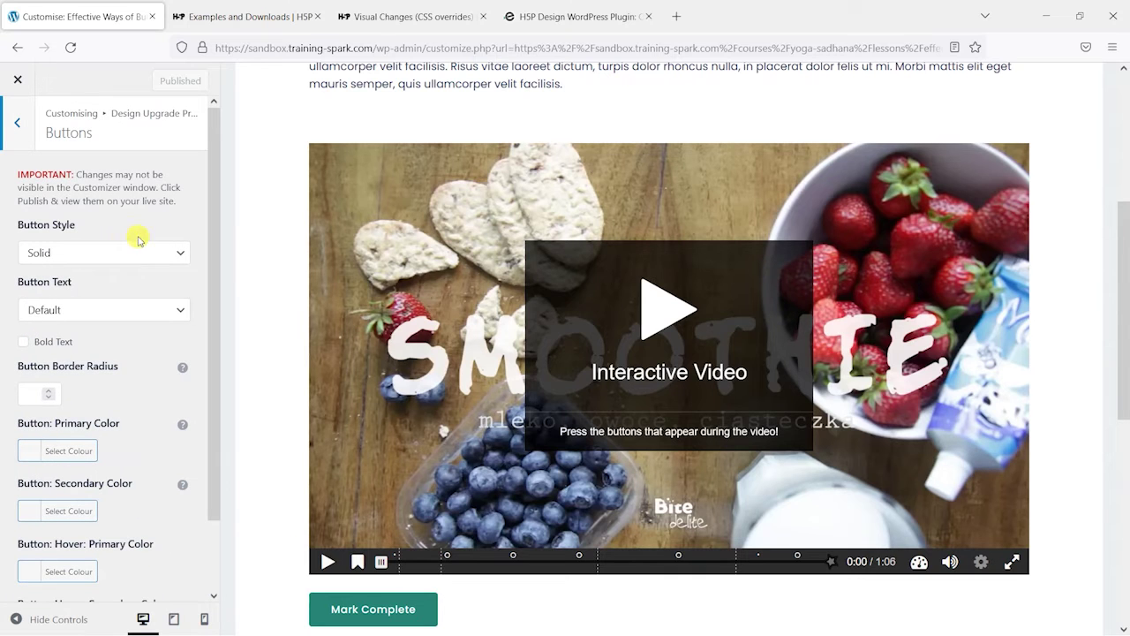
{"action": "scroll", "coordinate": [532, 343], "scroll_direction": "down", "scroll_amount": 2}
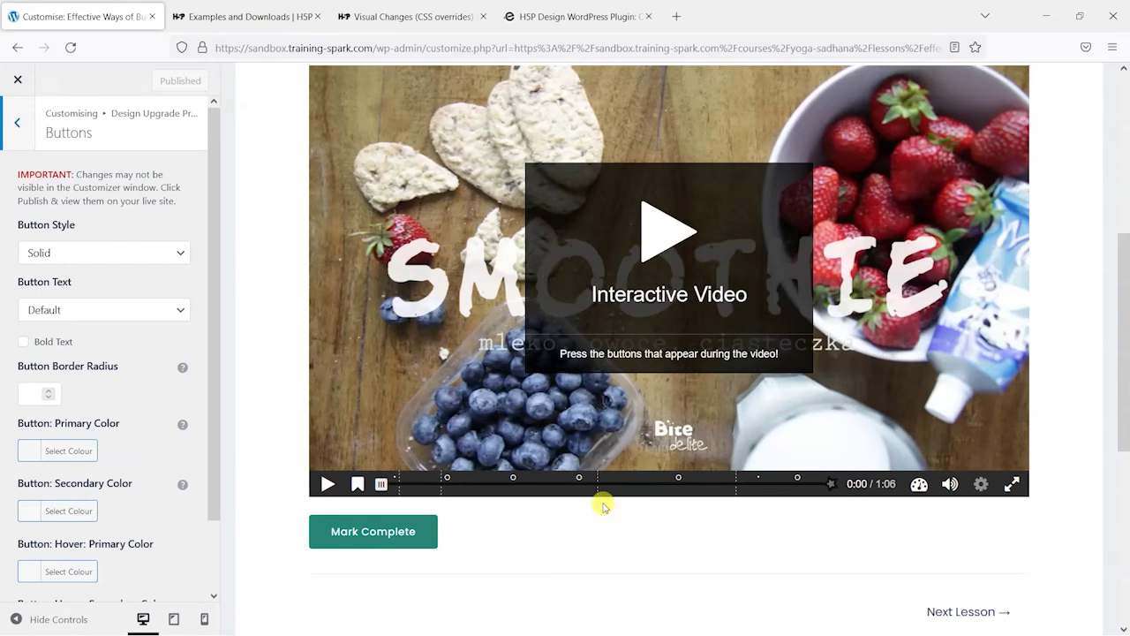
Play the preview video and seek via 0:45 and 0:30 to the ingredient-highlighting question.
{"action": "left_click", "coordinate": [575, 484]}
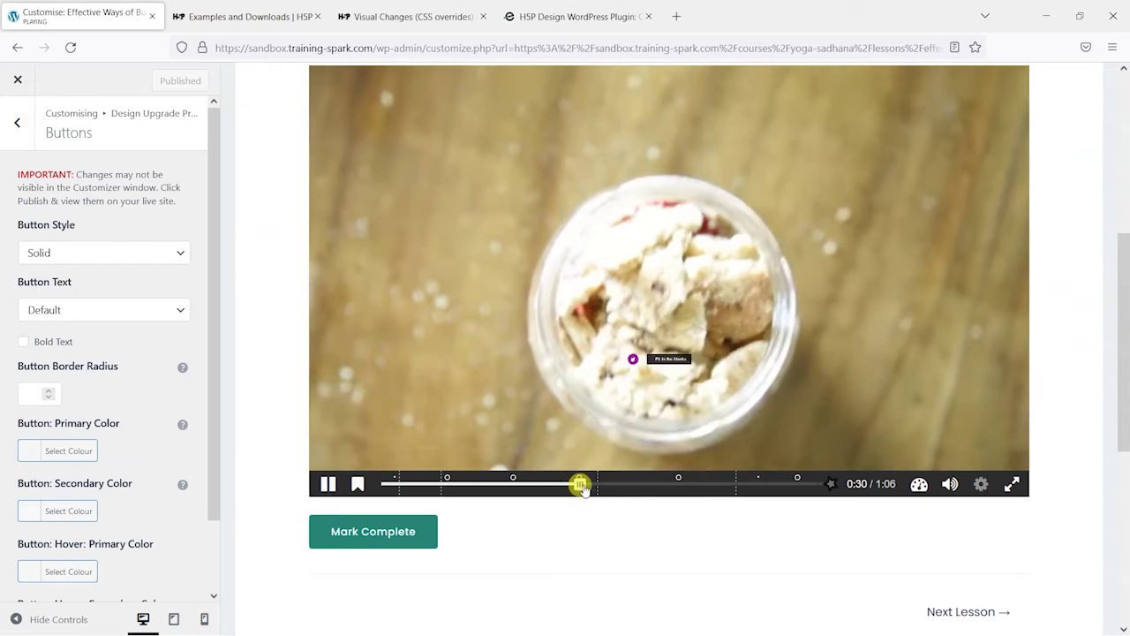
{"action": "left_click", "coordinate": [674, 485]}
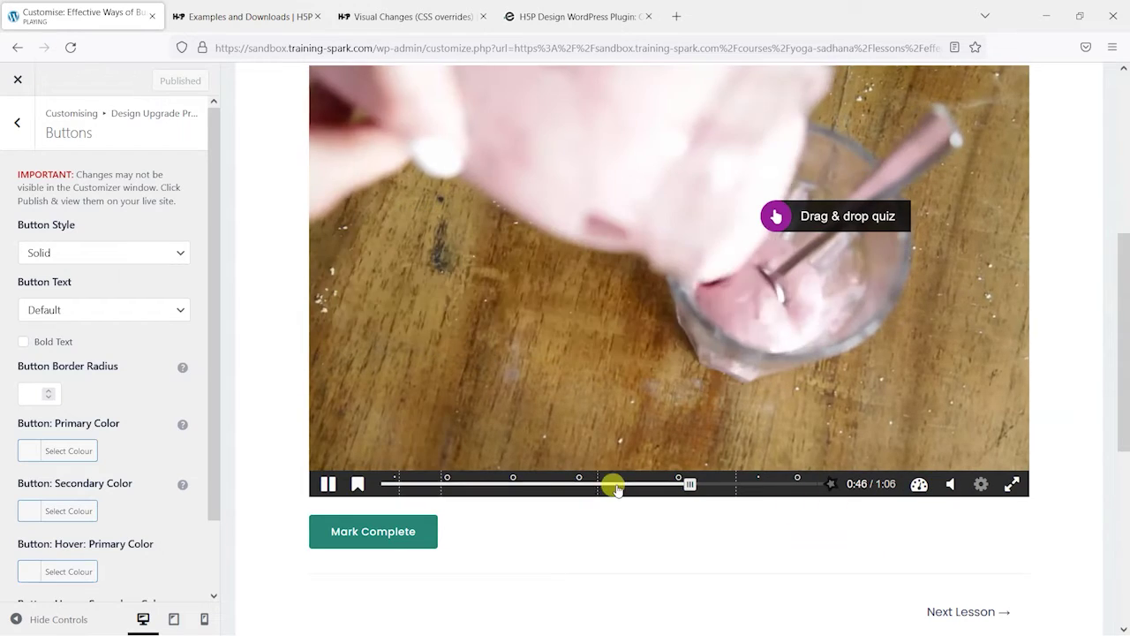
{"action": "left_click", "coordinate": [576, 483]}
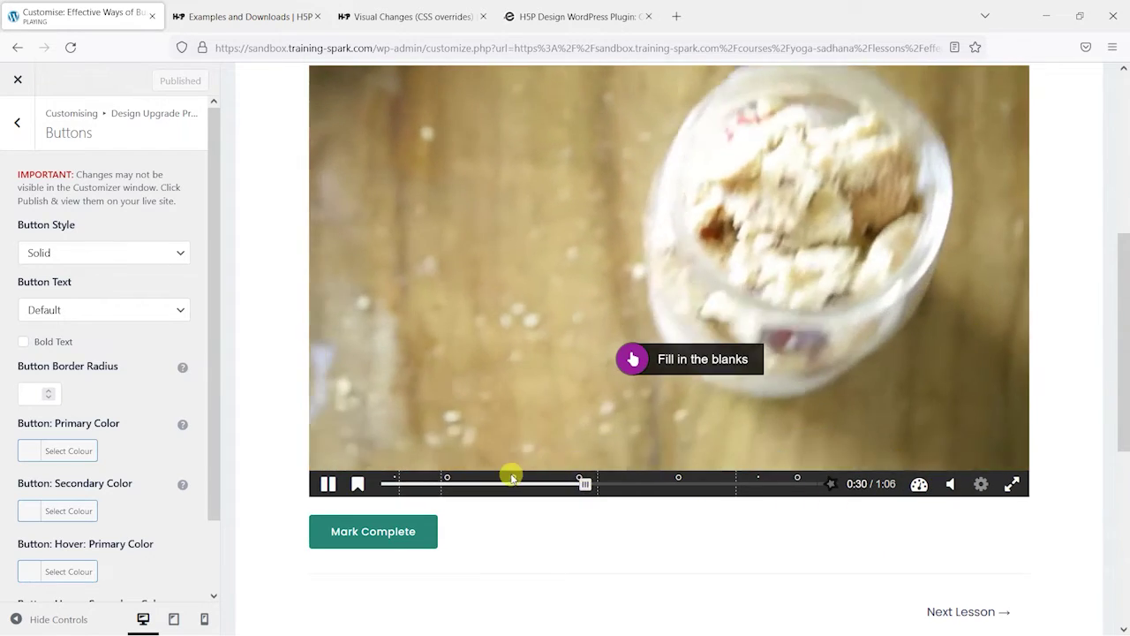
{"action": "left_click", "coordinate": [518, 483]}
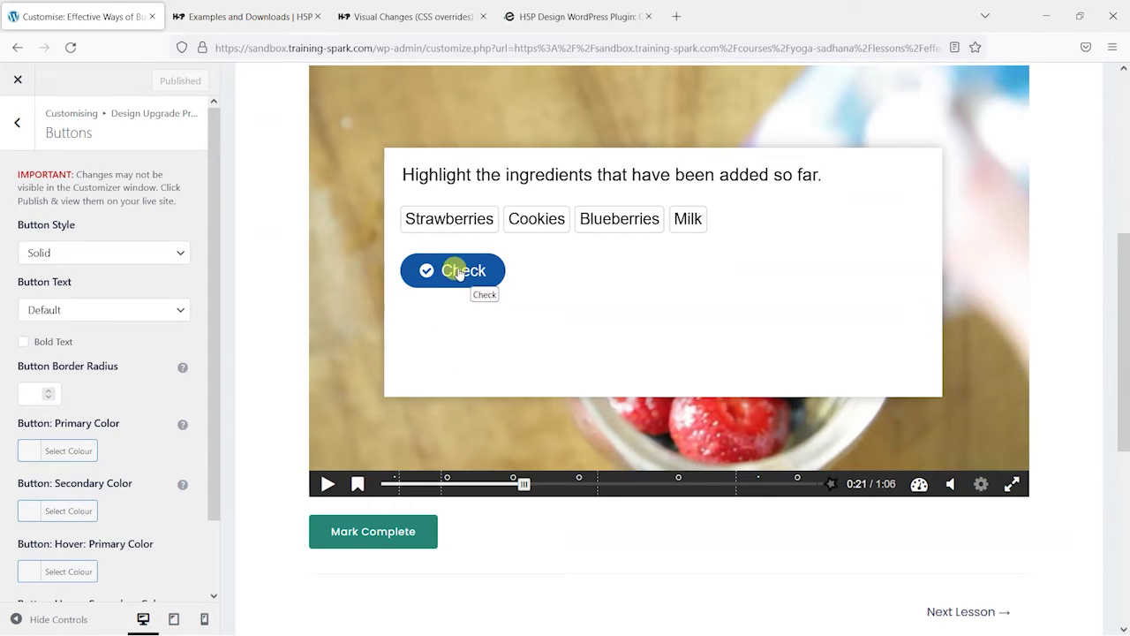
{"action": "scroll", "coordinate": [497, 289], "scroll_direction": "up", "scroll_amount": 1}
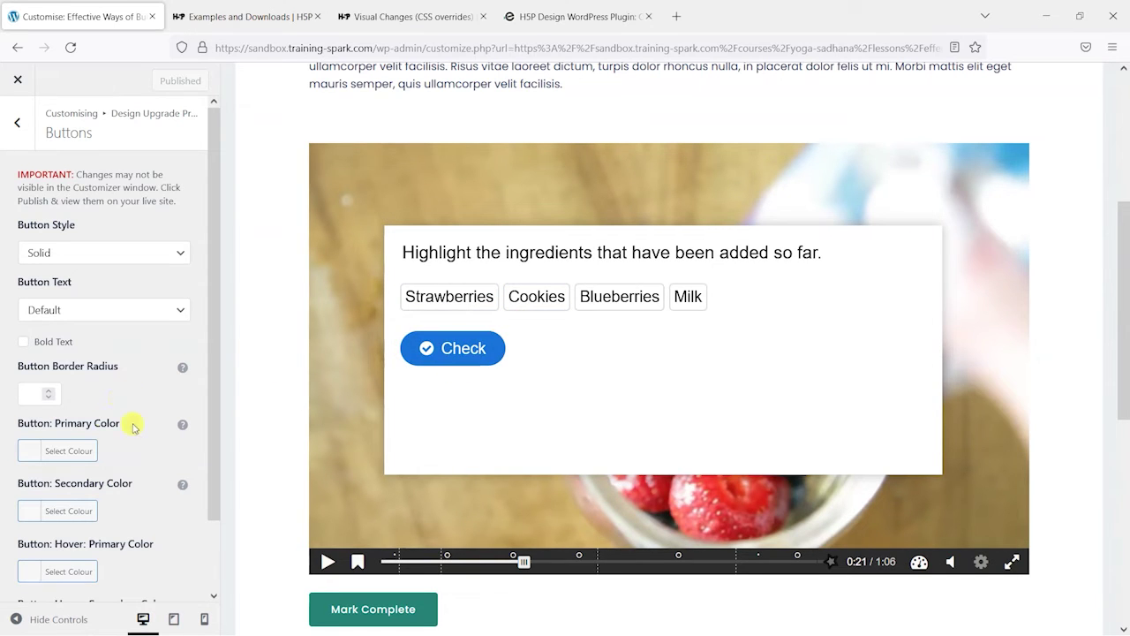
{"action": "scroll", "coordinate": [132, 428], "scroll_direction": "down", "scroll_amount": 1}
Set Button: Primary Color to purple #8224e3.
{"action": "left_click", "coordinate": [28, 374]}
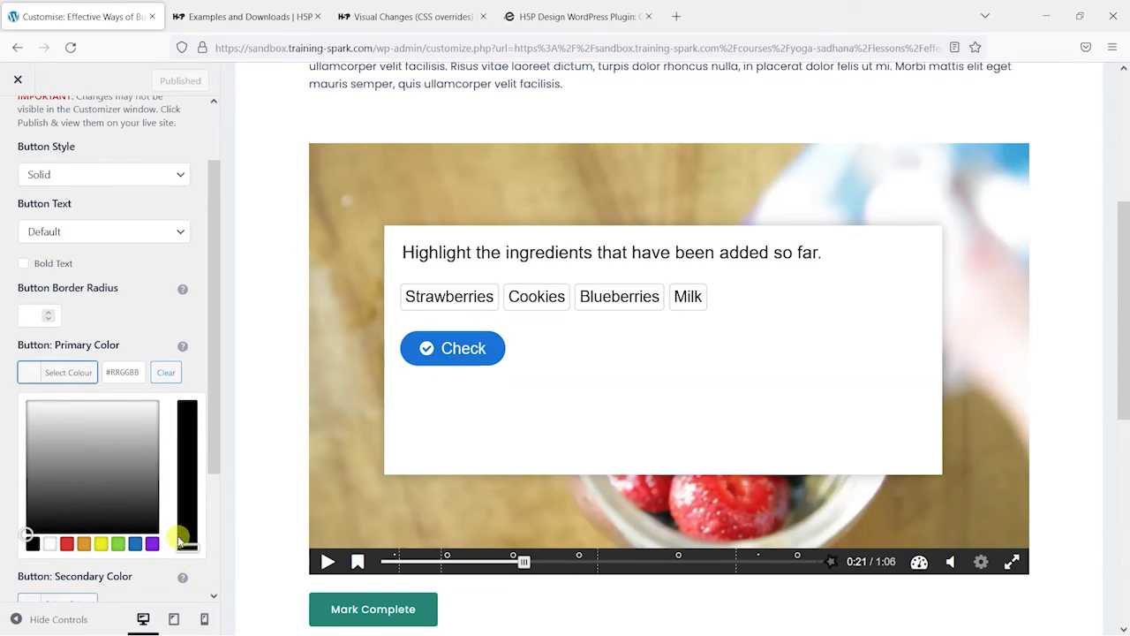
{"action": "left_click", "coordinate": [152, 545]}
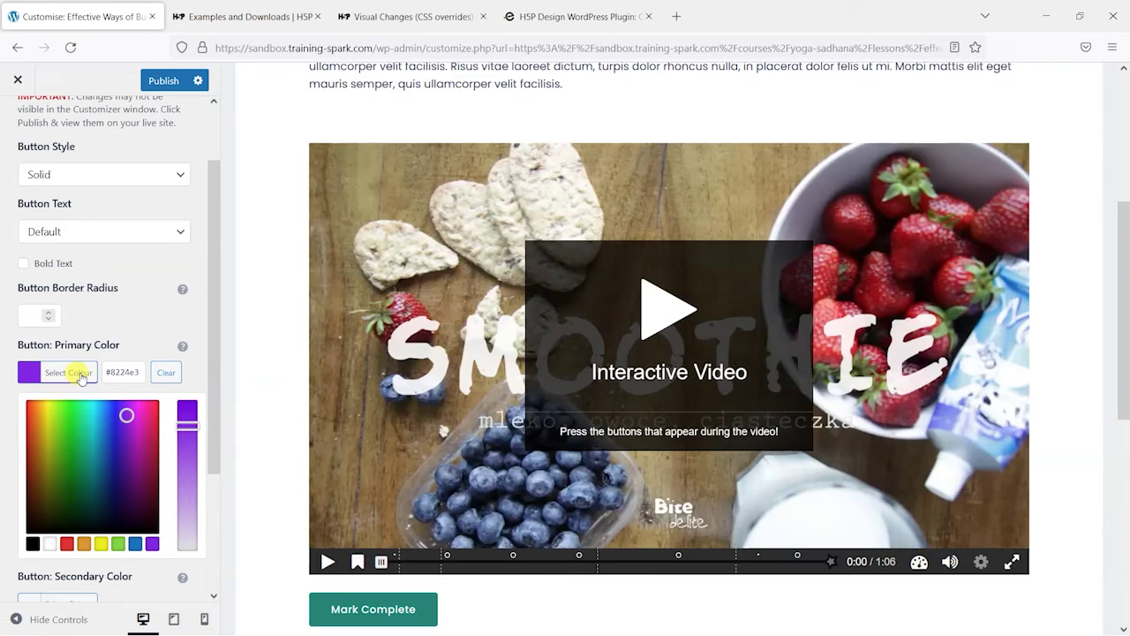
{"action": "left_click", "coordinate": [77, 374]}
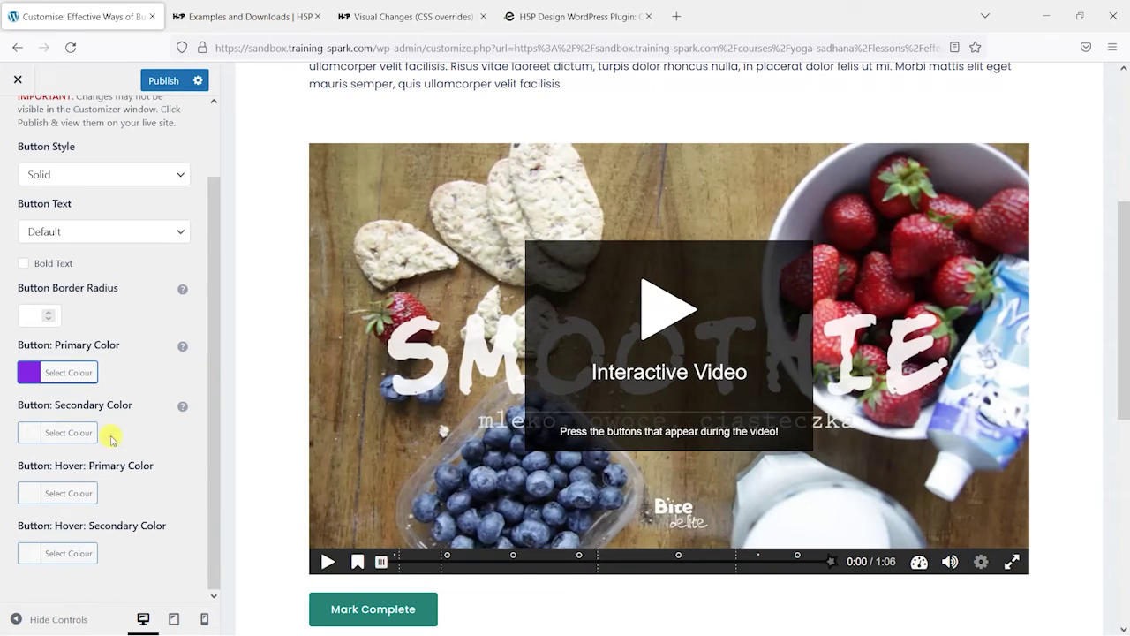
Set Hover: Primary Color to green #81d742.
{"action": "left_click", "coordinate": [29, 497]}
{"action": "scroll", "coordinate": [123, 548], "scroll_direction": "down", "scroll_amount": 2}
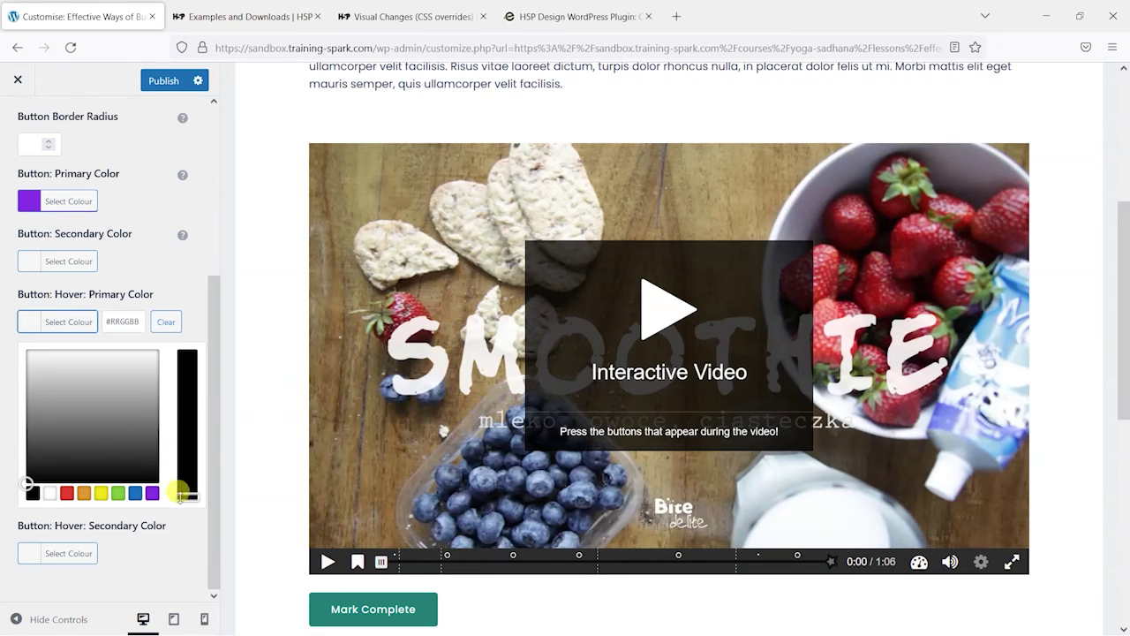
{"action": "left_click", "coordinate": [117, 492]}
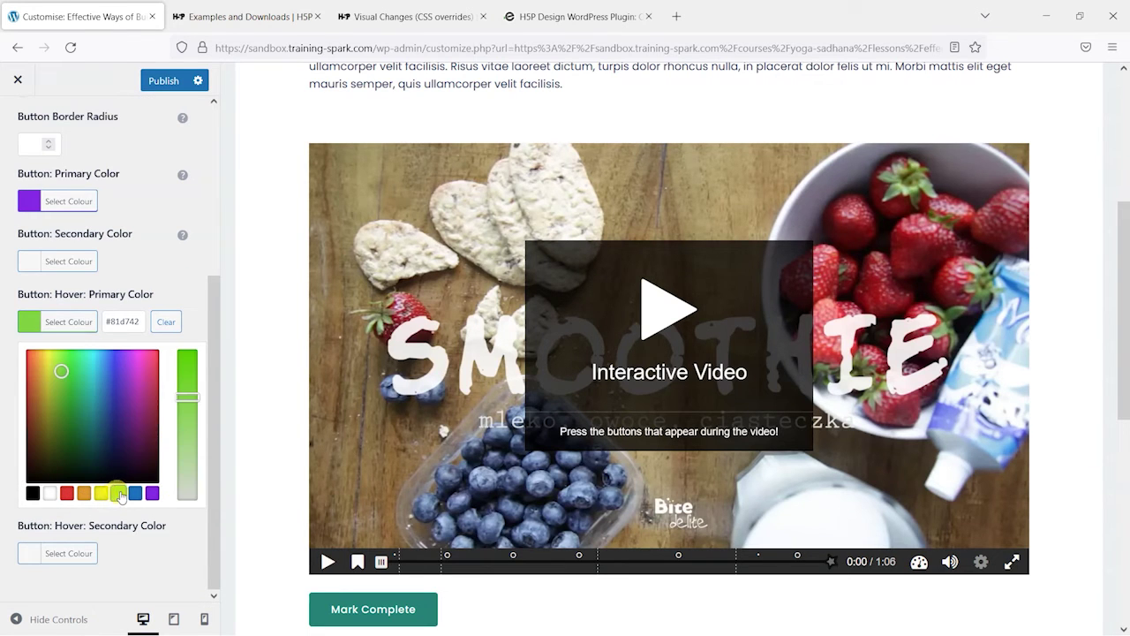
{"action": "left_click", "coordinate": [88, 321]}
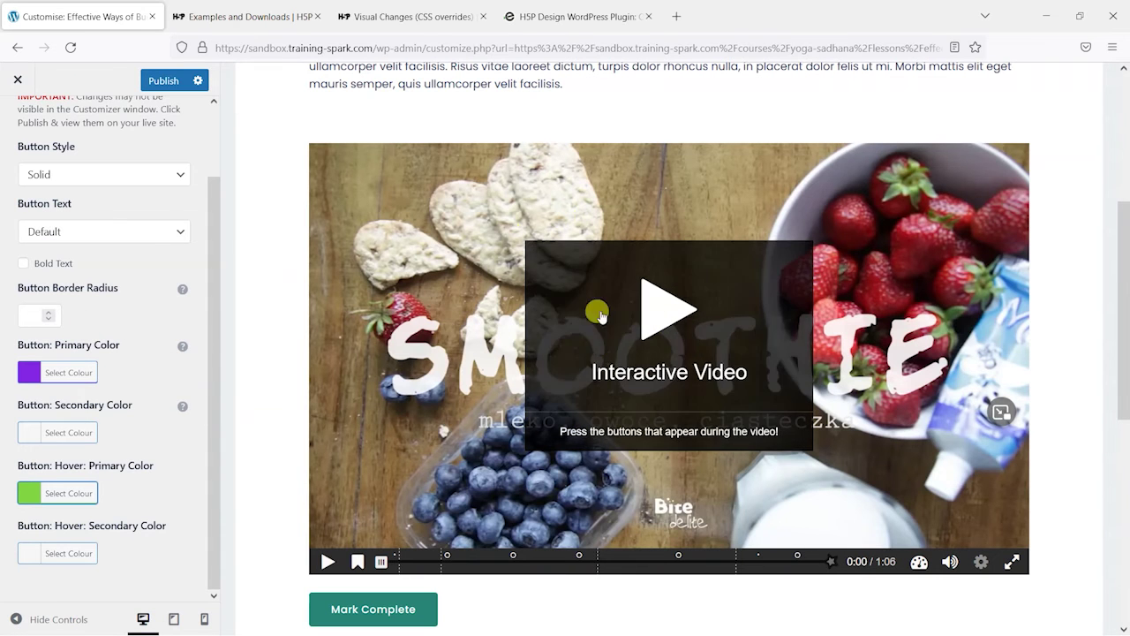
{"action": "left_click", "coordinate": [575, 556]}
Check the new button colours on the Drag & drop and ingredient-highlighting interactions.
{"action": "left_click", "coordinate": [676, 557]}
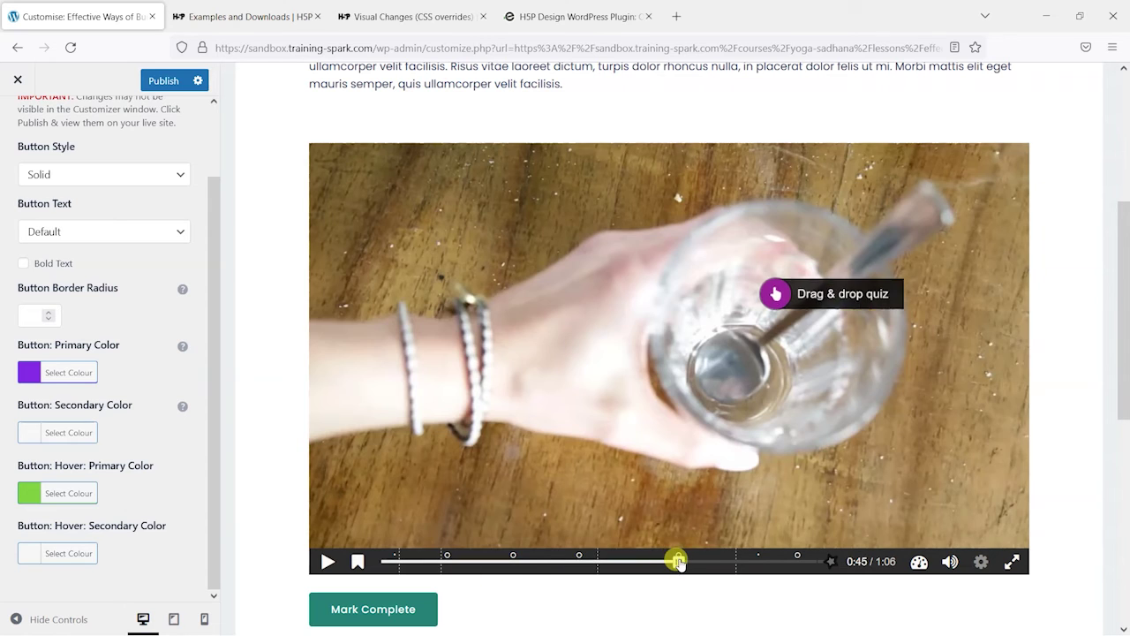
{"action": "left_click", "coordinate": [513, 556]}
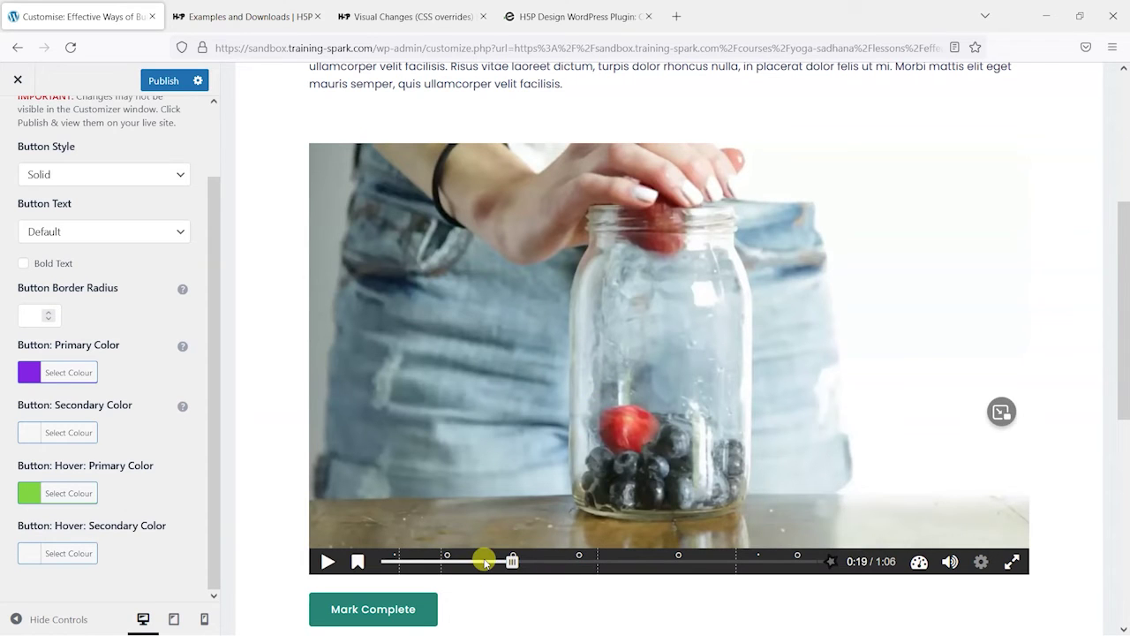
{"action": "left_click", "coordinate": [507, 564]}
{"action": "left_click_drag", "start_coordinate": [518, 563], "coordinate": [584, 563]}
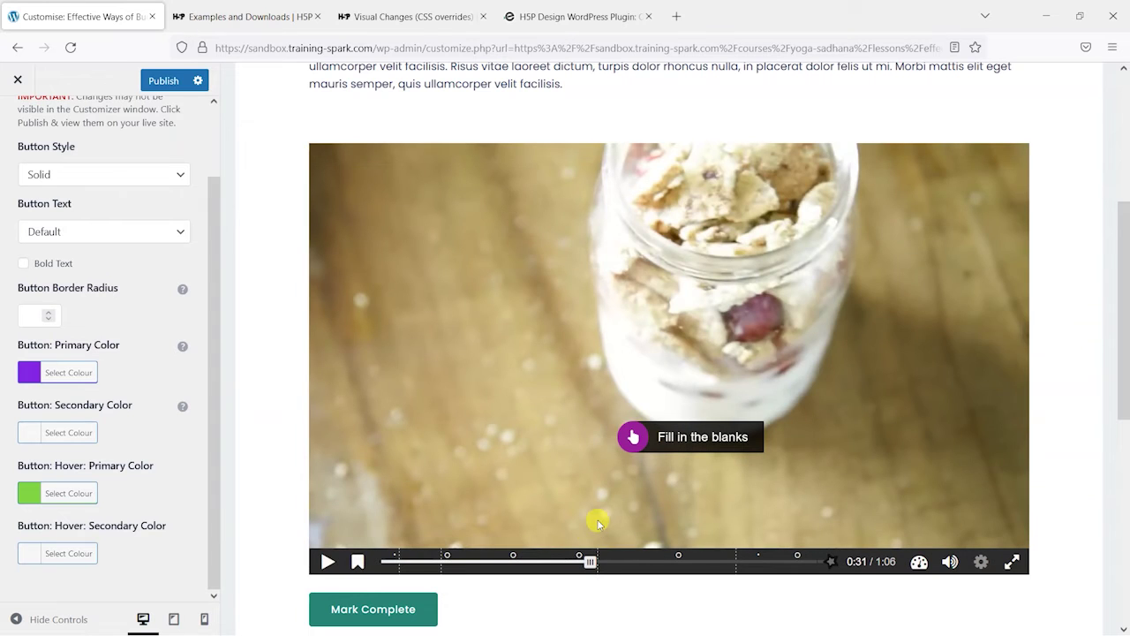
{"action": "left_click", "coordinate": [512, 557]}
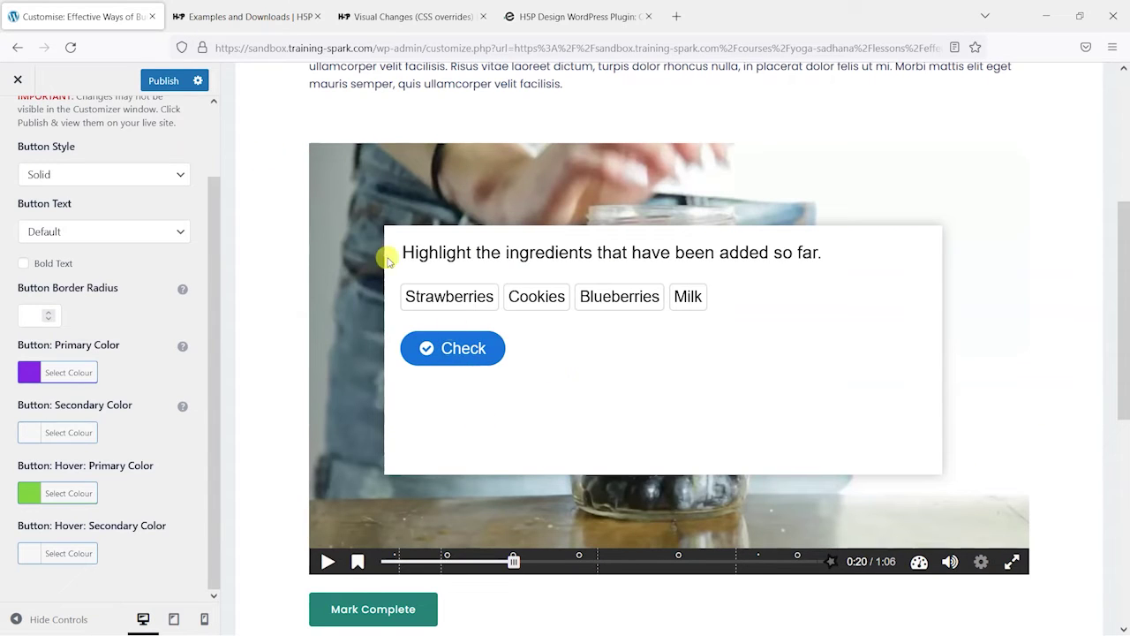
Publish the Customizer changes and close it to load the live lesson.
{"action": "scroll", "coordinate": [144, 177], "scroll_direction": "up", "scroll_amount": 1}
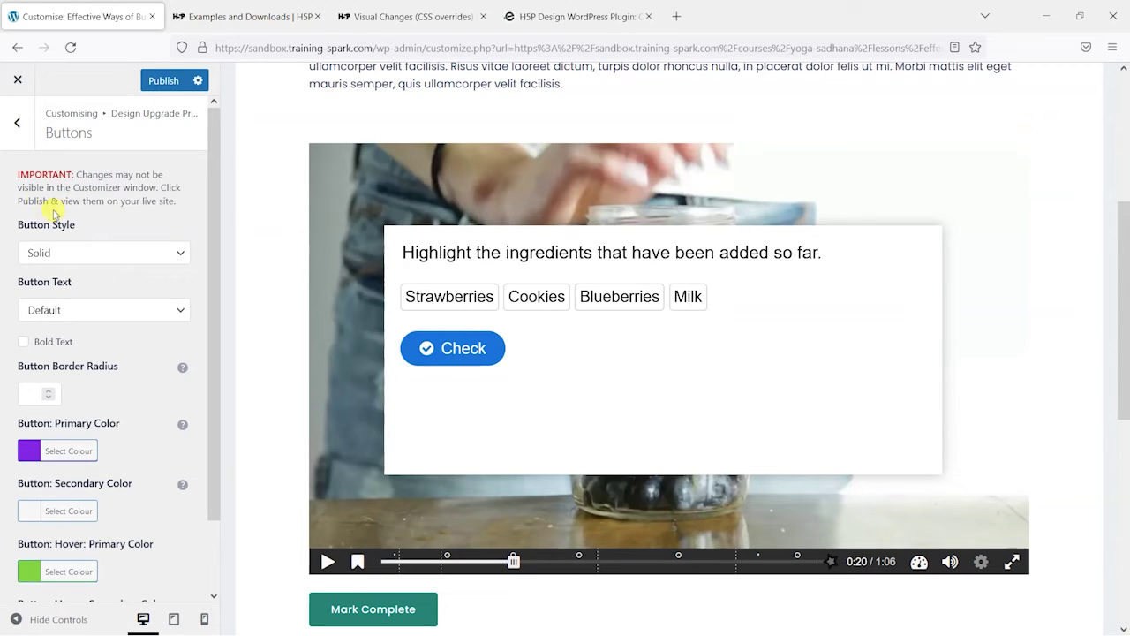
{"action": "left_click", "coordinate": [157, 82]}
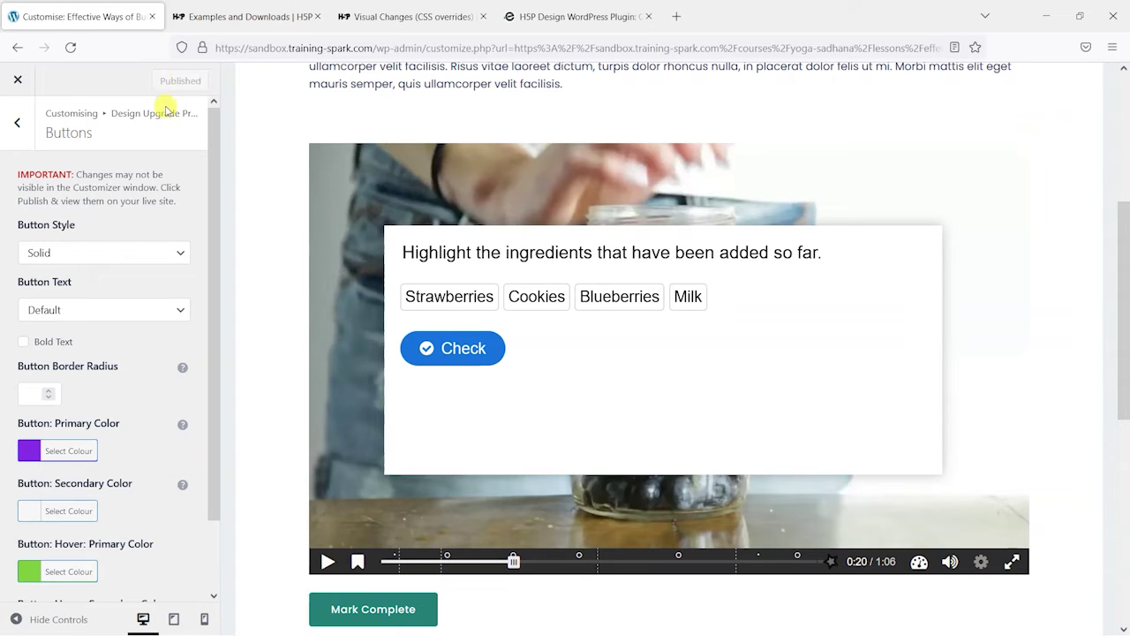
{"action": "left_click", "coordinate": [17, 80]}
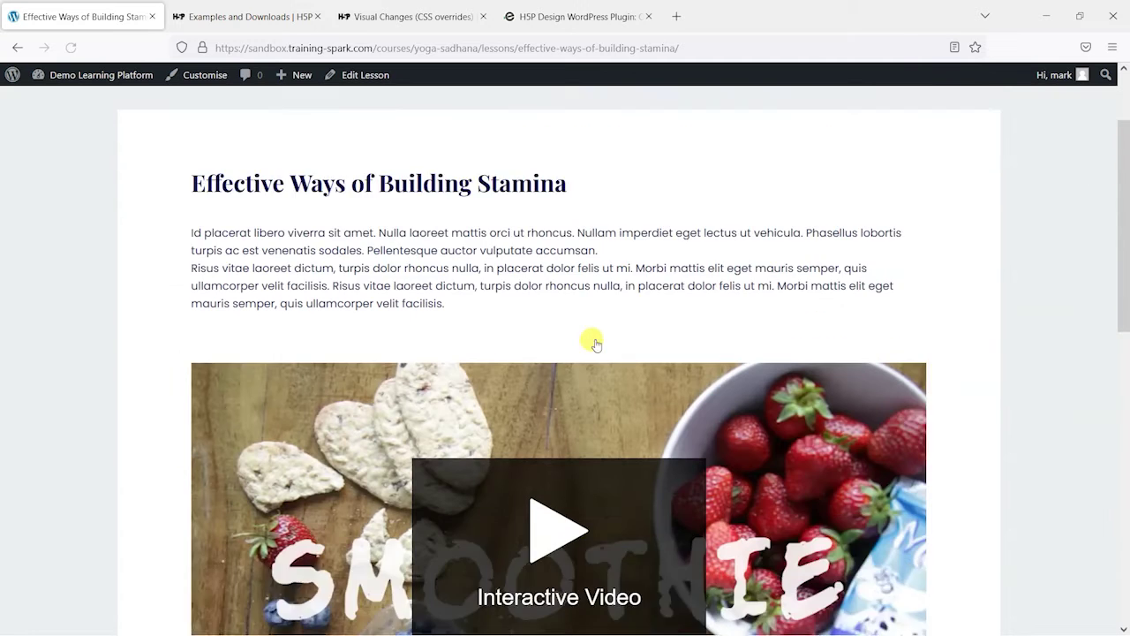
Play the lesson's H5P video and jump to the 0:20 ingredients question to check its styling.
{"action": "scroll", "coordinate": [596, 344], "scroll_direction": "down", "scroll_amount": 2}
{"action": "left_click", "coordinate": [554, 342]}
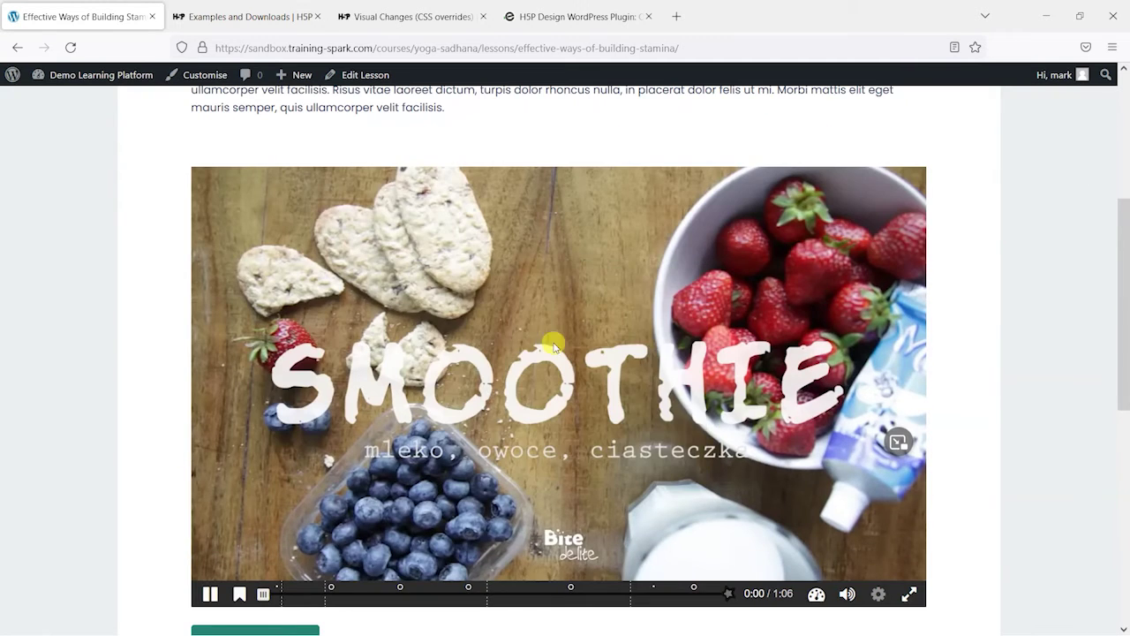
{"action": "scroll", "coordinate": [408, 454], "scroll_direction": "down", "scroll_amount": 2}
{"action": "left_click", "coordinate": [398, 436]}
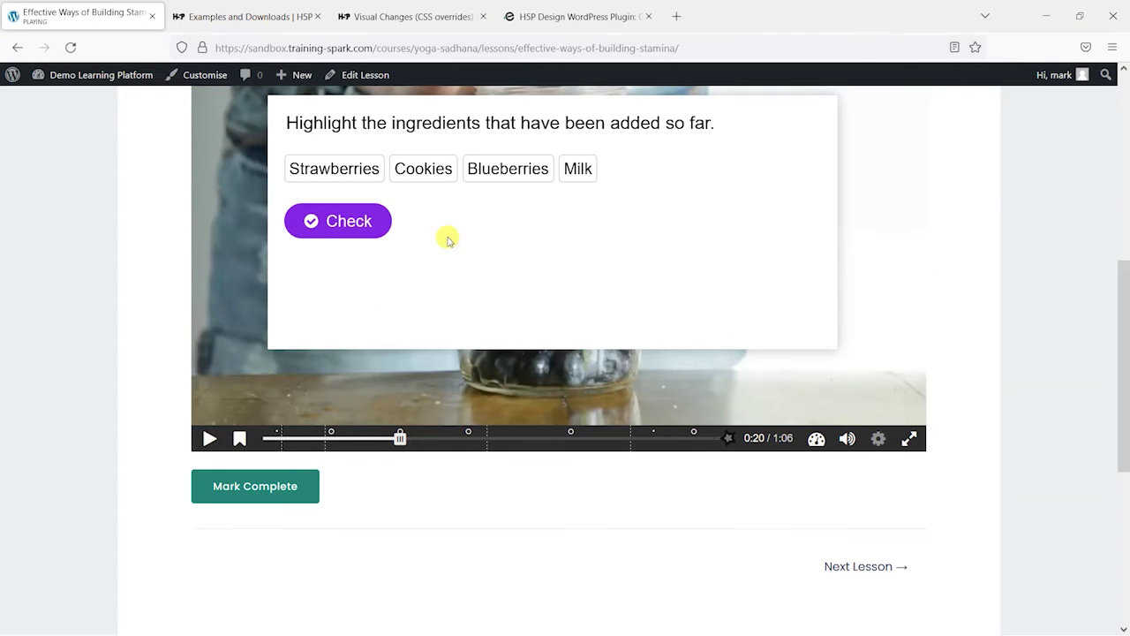
{"action": "scroll", "coordinate": [424, 265], "scroll_direction": "up", "scroll_amount": 1}
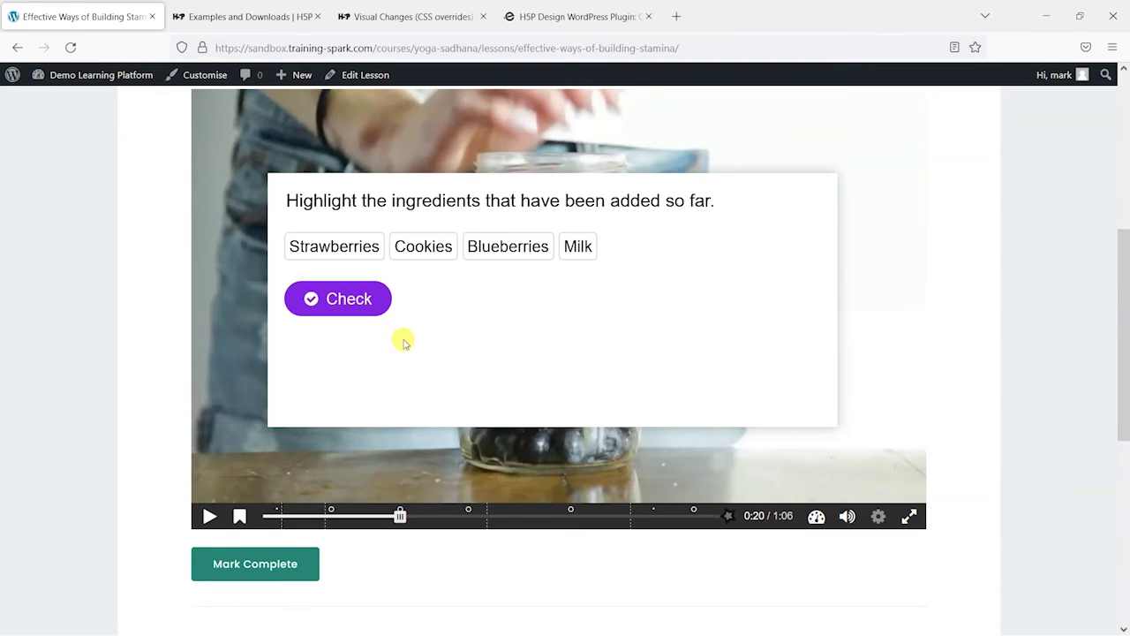
{"action": "scroll", "coordinate": [451, 346], "scroll_direction": "up", "scroll_amount": 5}
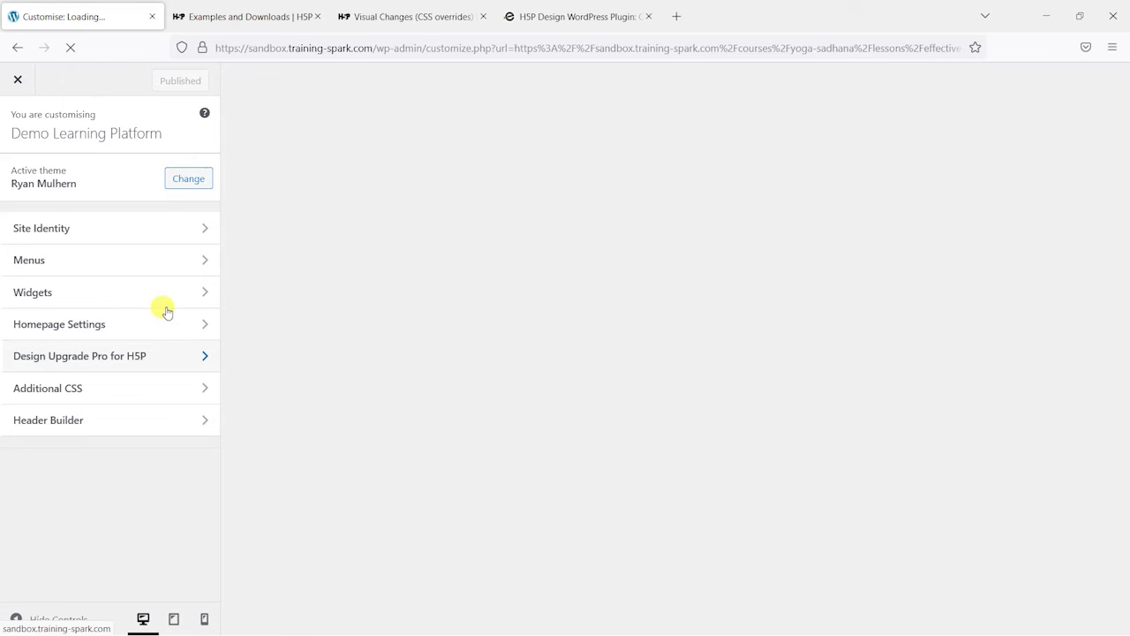
Open Design Upgrade Pro for H5P with the preview video at 0:20, then its Interactive Video options.
{"action": "scroll", "coordinate": [165, 344], "scroll_direction": "down", "scroll_amount": 3}
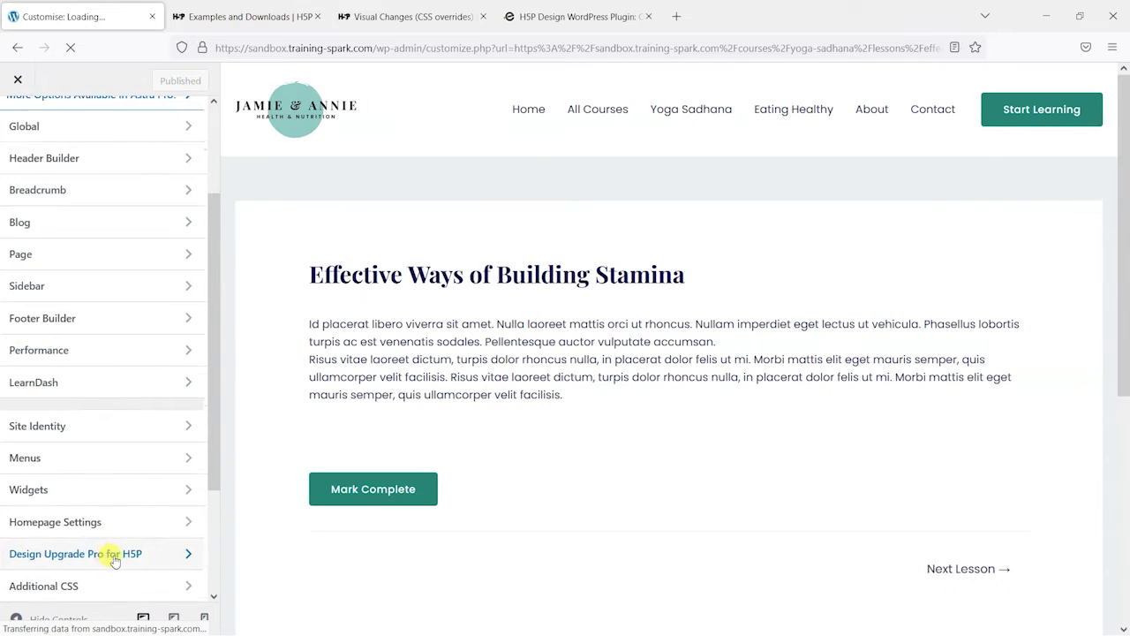
{"action": "left_click", "coordinate": [111, 554]}
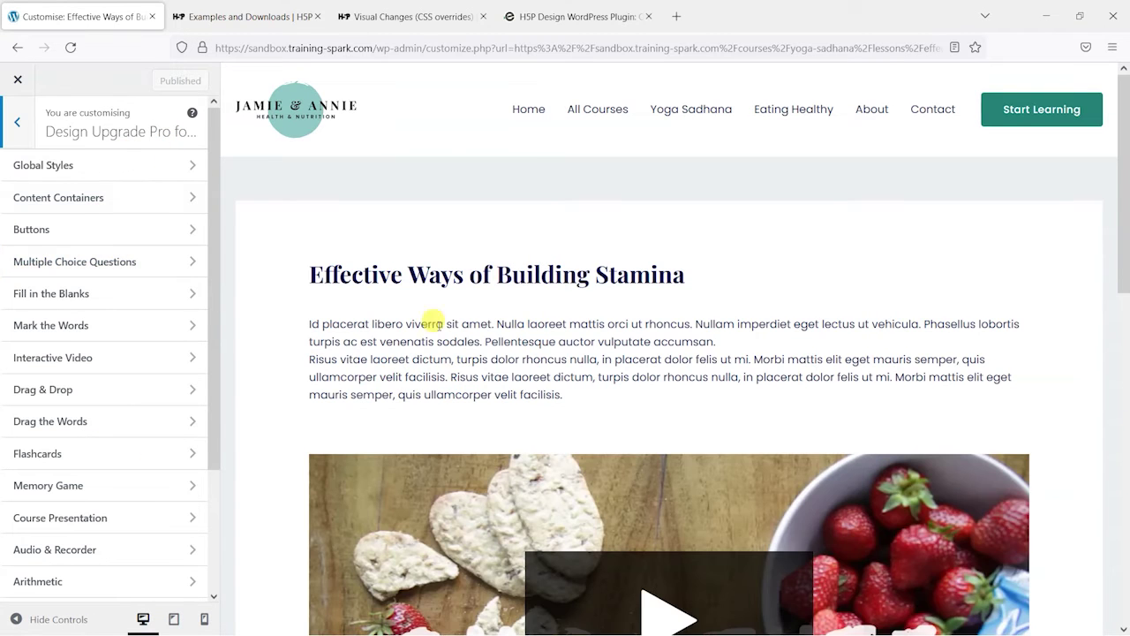
{"action": "scroll", "coordinate": [433, 322], "scroll_direction": "down", "scroll_amount": 4}
{"action": "left_click", "coordinate": [512, 562]}
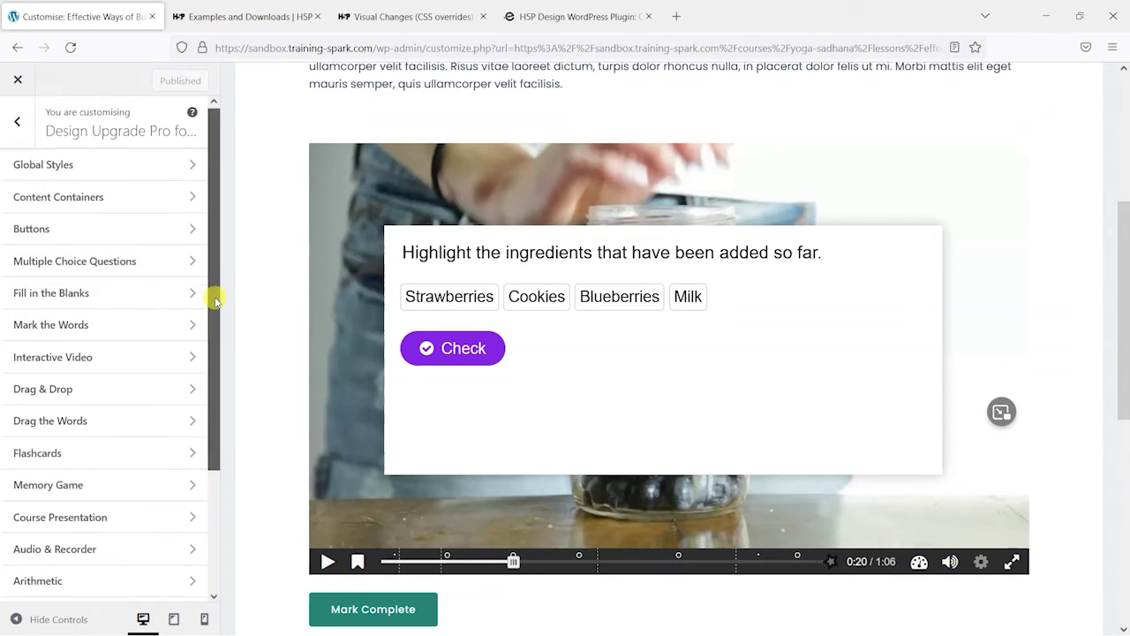
{"action": "scroll", "coordinate": [94, 234], "scroll_direction": "down", "scroll_amount": 1}
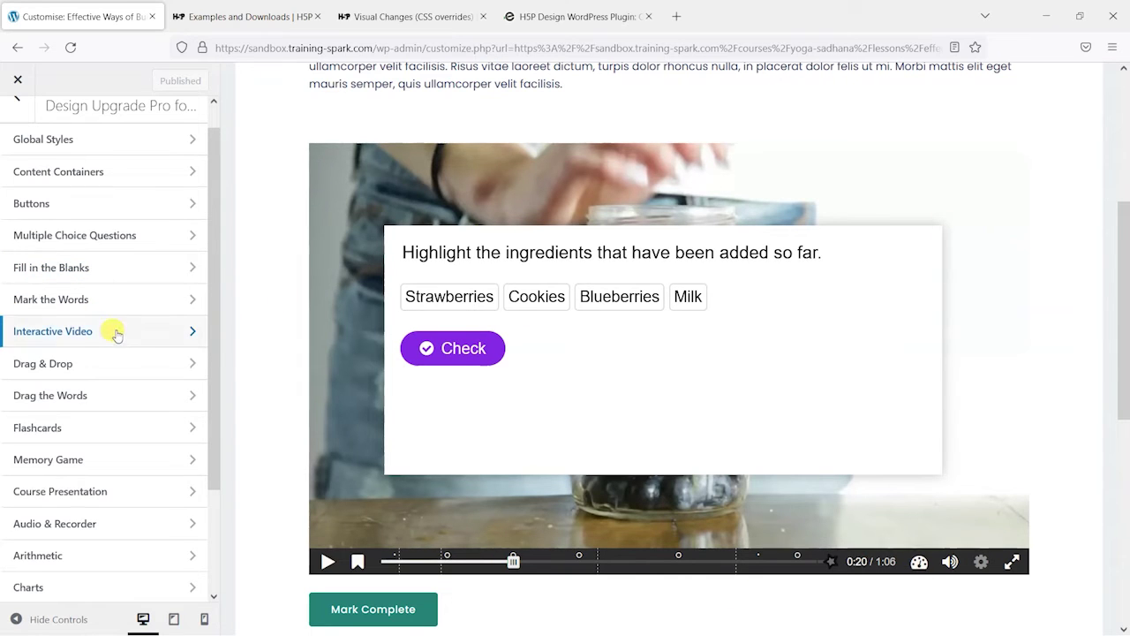
{"action": "left_click", "coordinate": [49, 331]}
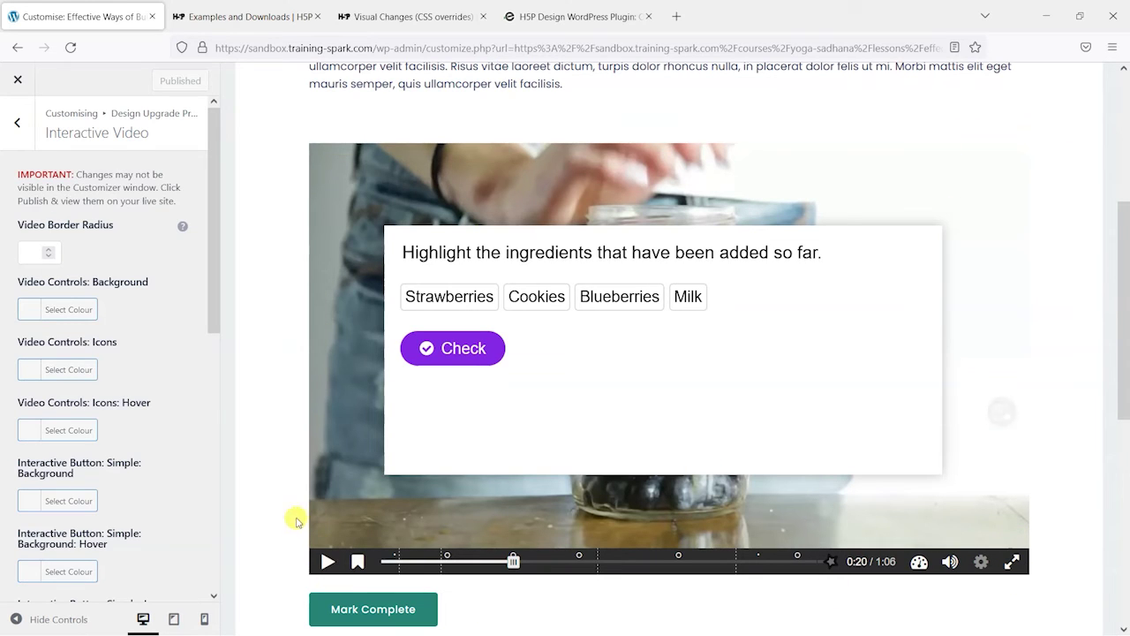
Set the Interactive Video border radius to 15 px for rounded player corners.
{"action": "mouse_move", "coordinate": [184, 229]}
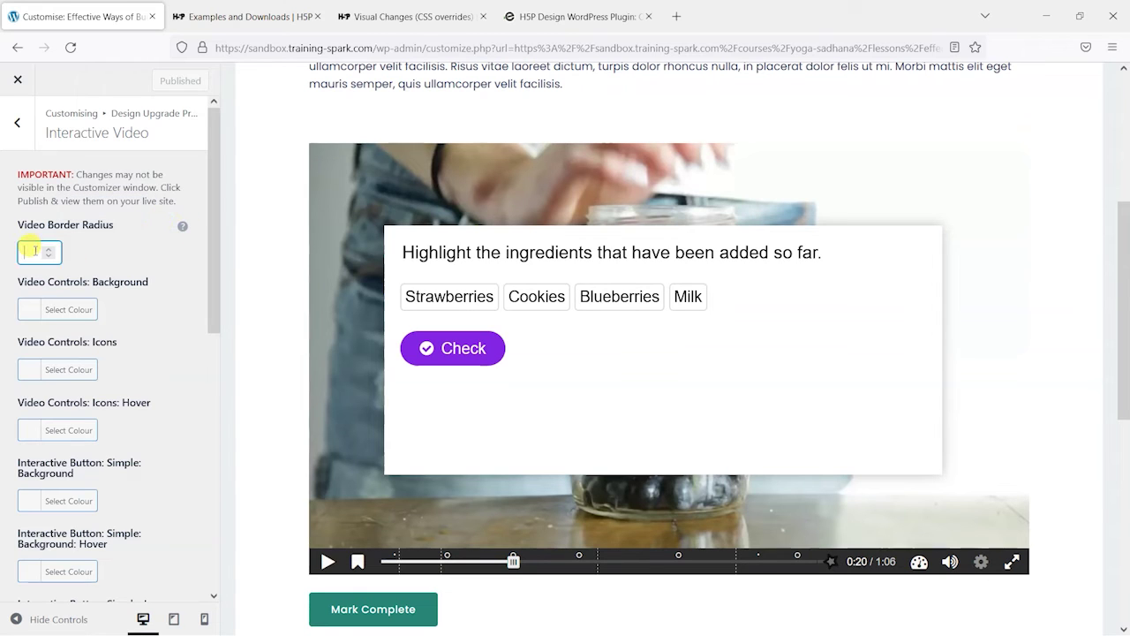
{"action": "type", "text": "15"}
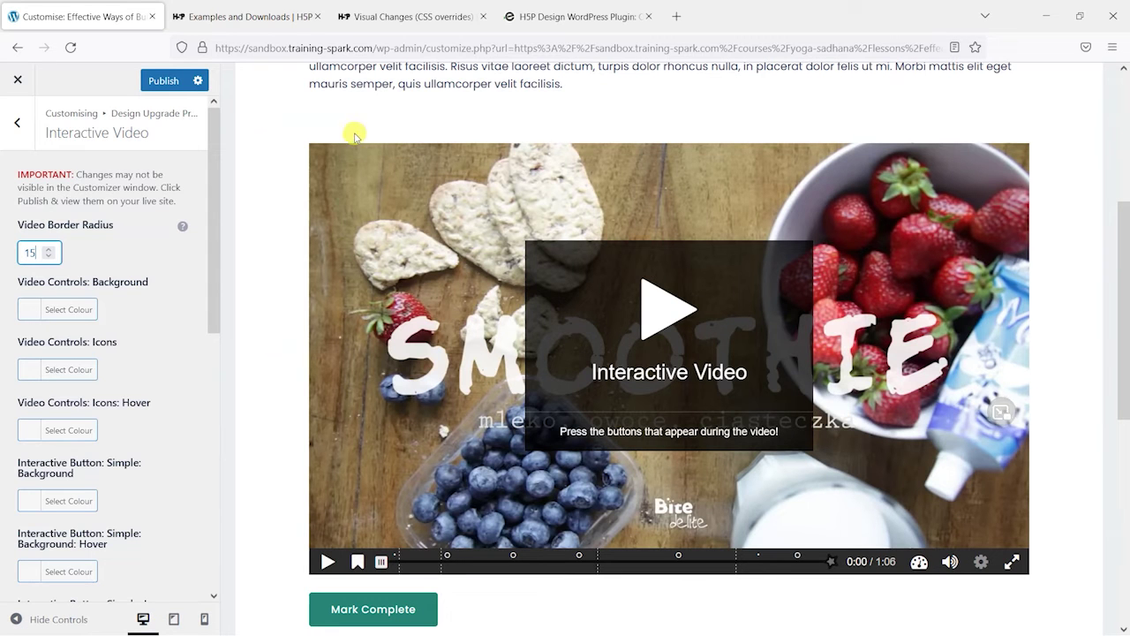
{"action": "scroll", "coordinate": [404, 291], "scroll_direction": "down", "scroll_amount": 3}
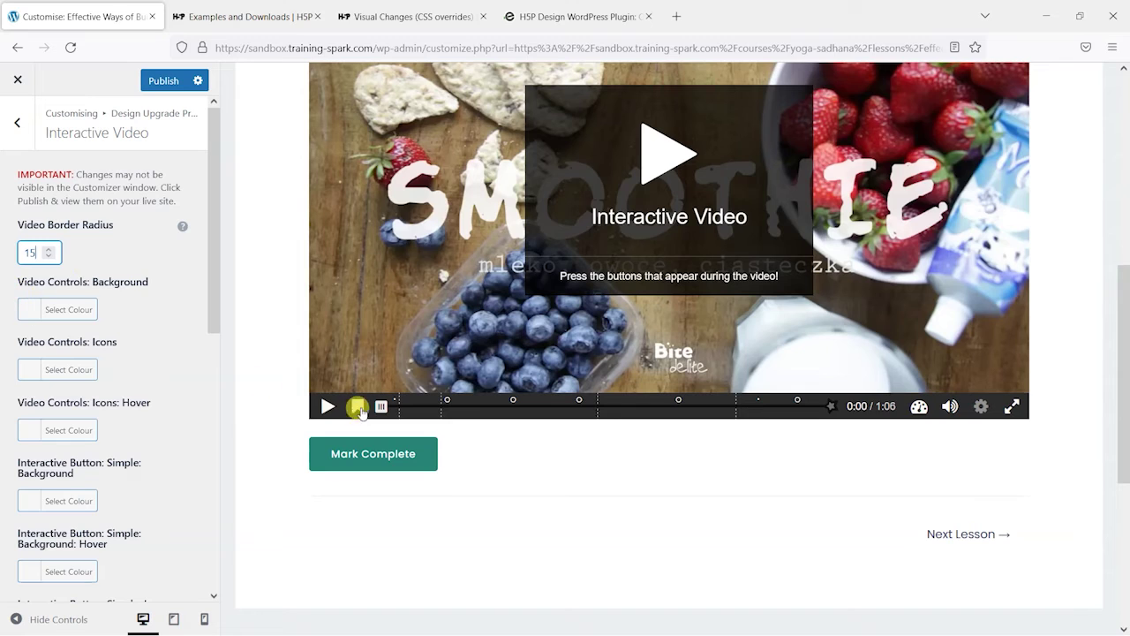
{"action": "left_click", "coordinate": [26, 309]}
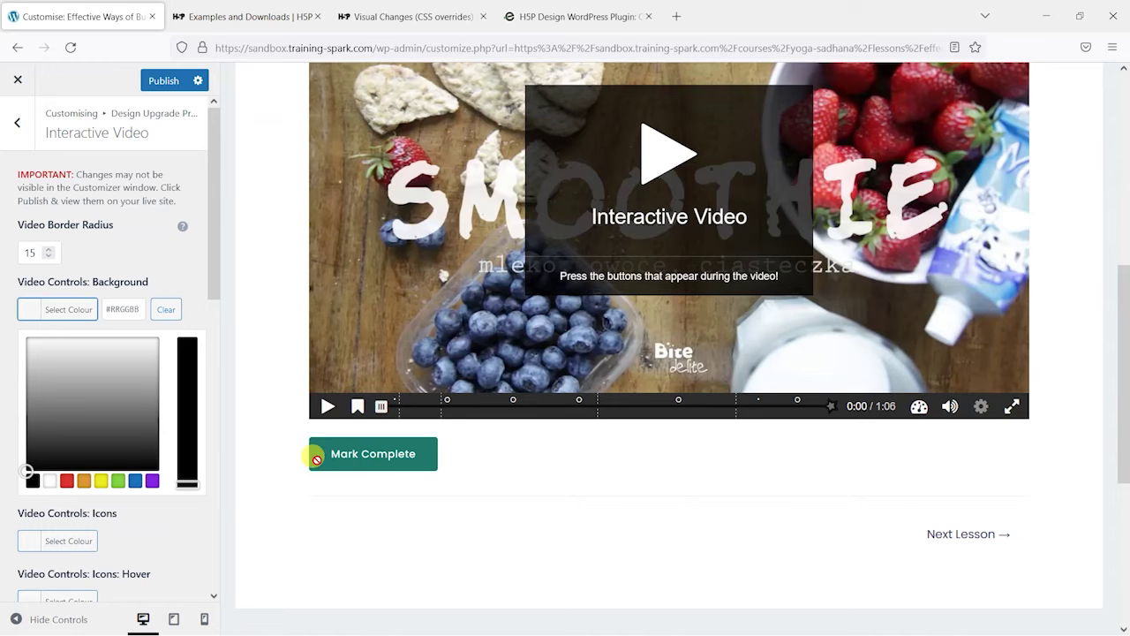
Set the video controls background colour to turquoise #2c9986.
{"action": "left_click", "coordinate": [119, 481]}
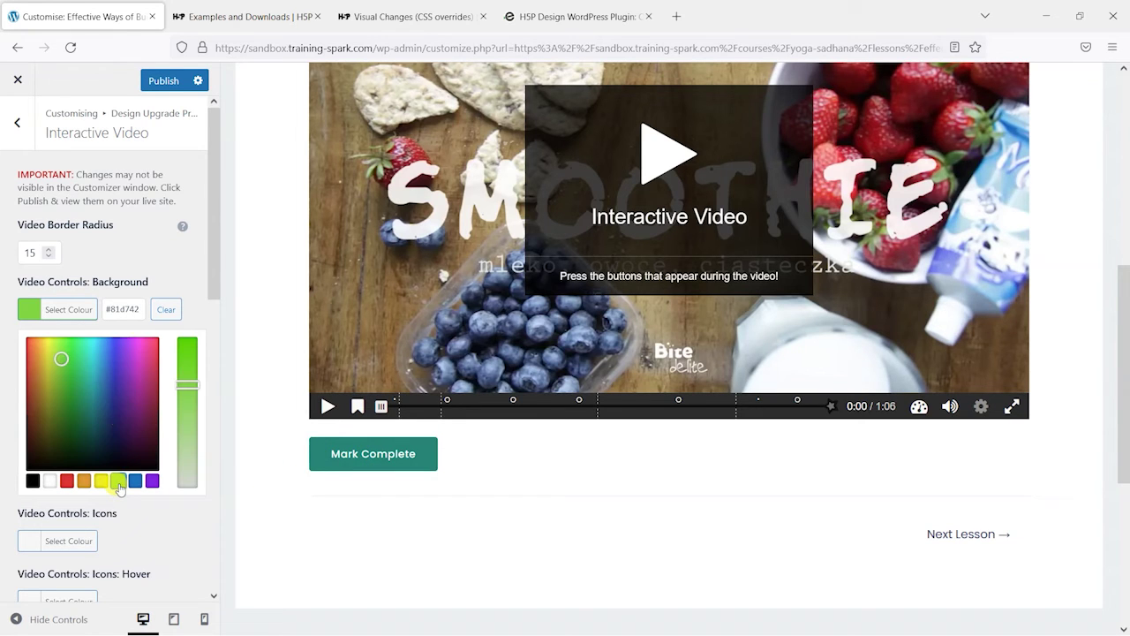
{"action": "mouse_move", "coordinate": [60, 358]}
{"action": "left_mouse_down"}
{"action": "mouse_move", "coordinate": [63, 387]}
{"action": "mouse_move", "coordinate": [89, 391]}
{"action": "left_mouse_up"}
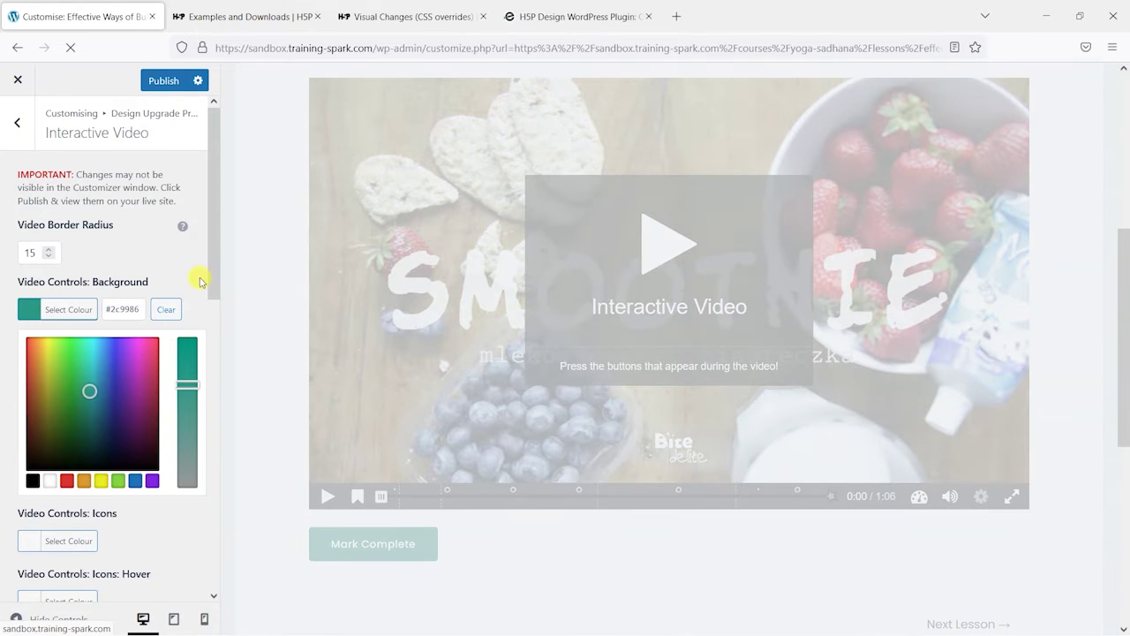
{"action": "left_click", "coordinate": [77, 311]}
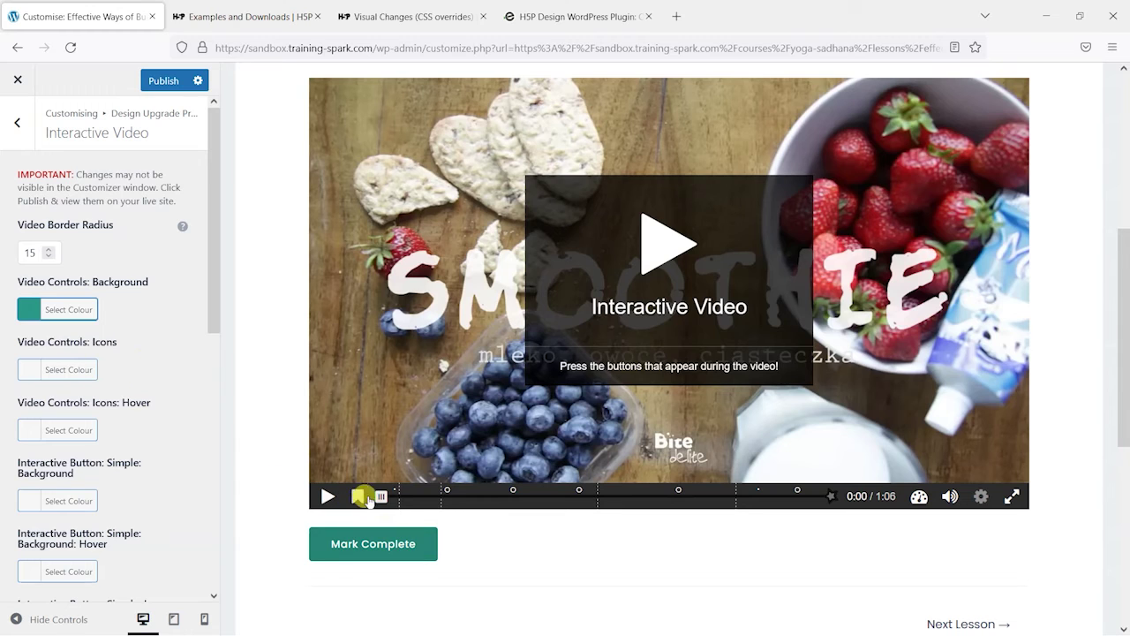
{"action": "scroll", "coordinate": [174, 370], "scroll_direction": "down", "scroll_amount": 2}
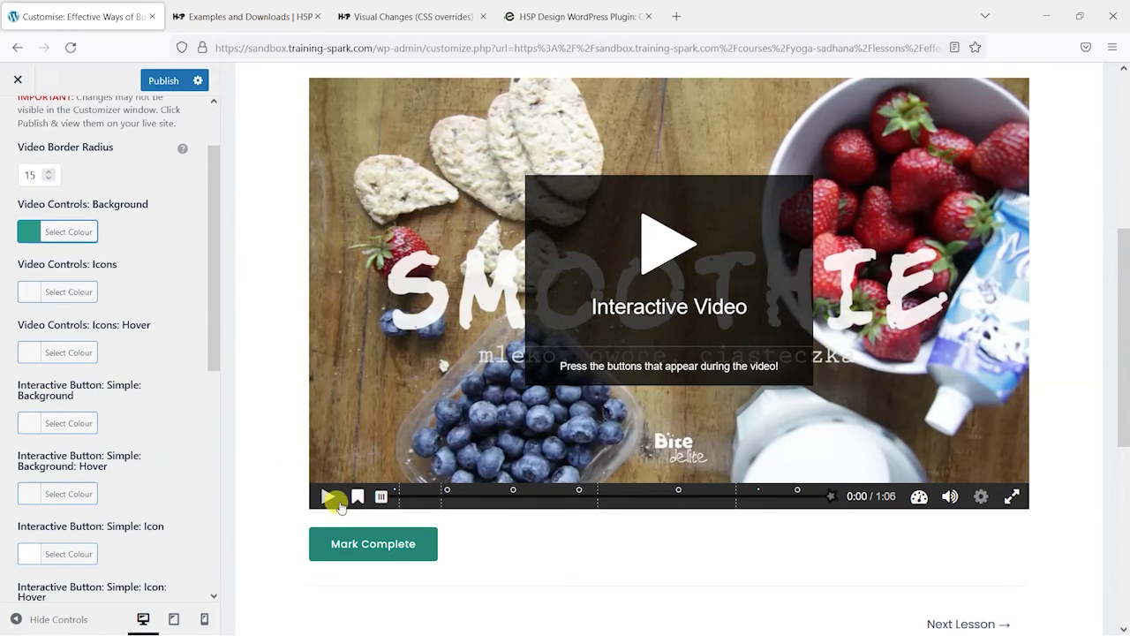
Set the video control icons to light grey #d9dbda and seek the preview to 0:10.
{"action": "left_click", "coordinate": [32, 294]}
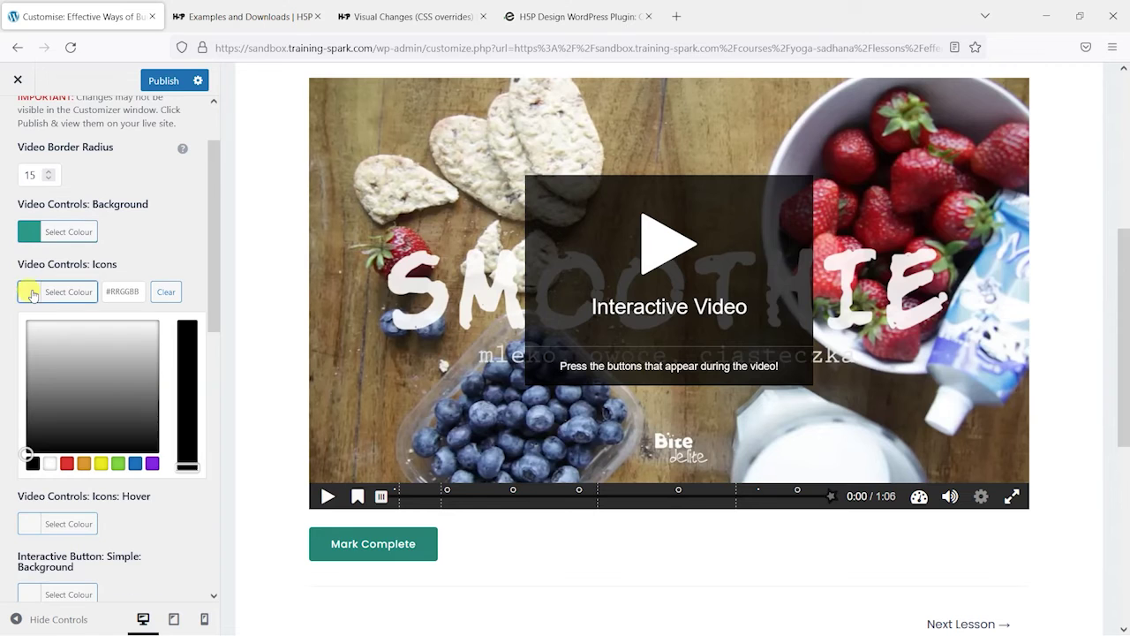
{"action": "left_click", "coordinate": [118, 462]}
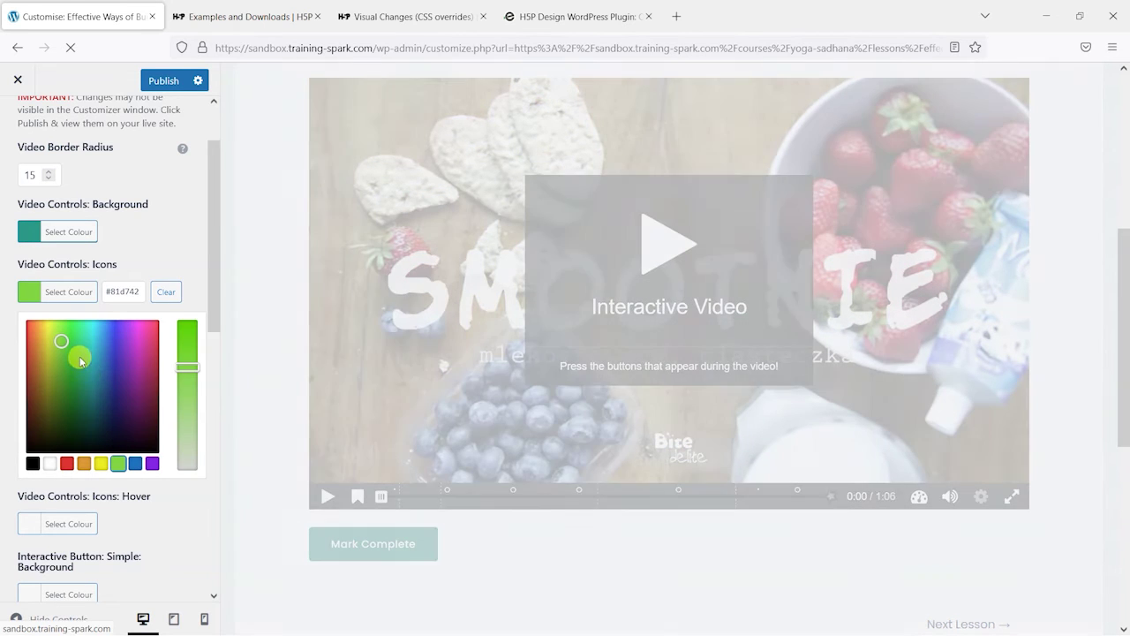
{"action": "left_click", "coordinate": [91, 391]}
{"action": "mouse_move", "coordinate": [92, 392]}
{"action": "left_mouse_down"}
{"action": "mouse_move", "coordinate": [83, 378]}
{"action": "mouse_move", "coordinate": [151, 379]}
{"action": "mouse_move", "coordinate": [96, 368]}
{"action": "mouse_move", "coordinate": [91, 336]}
{"action": "left_mouse_up"}
{"action": "left_click_drag", "start_coordinate": [187, 367], "coordinate": [196, 468]}
{"action": "left_click", "coordinate": [72, 298]}
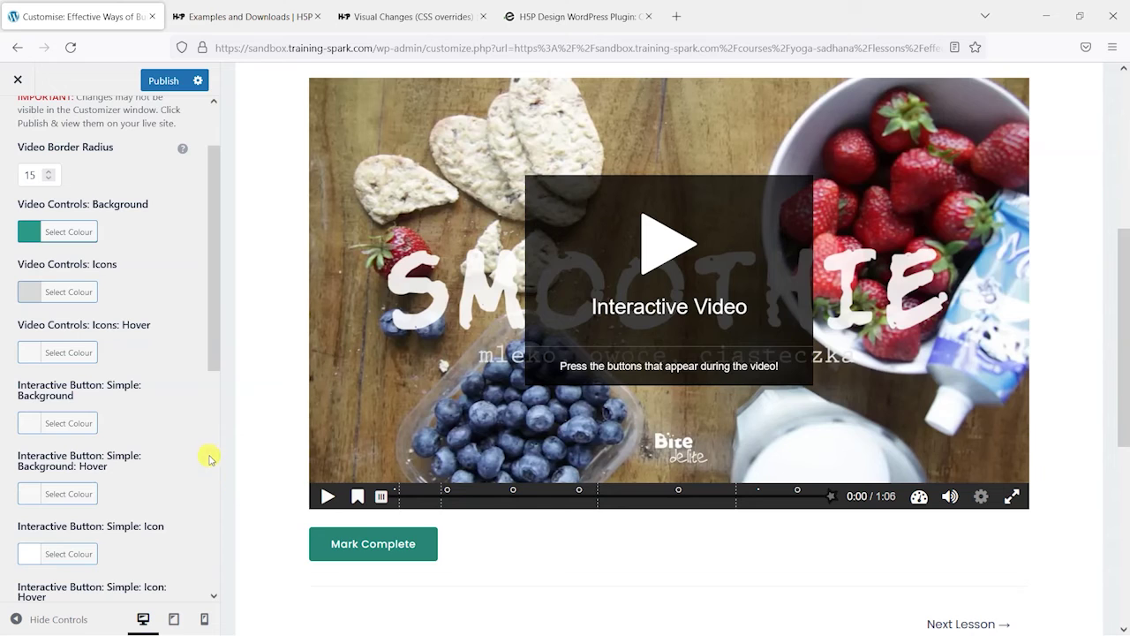
{"action": "left_click", "coordinate": [444, 493]}
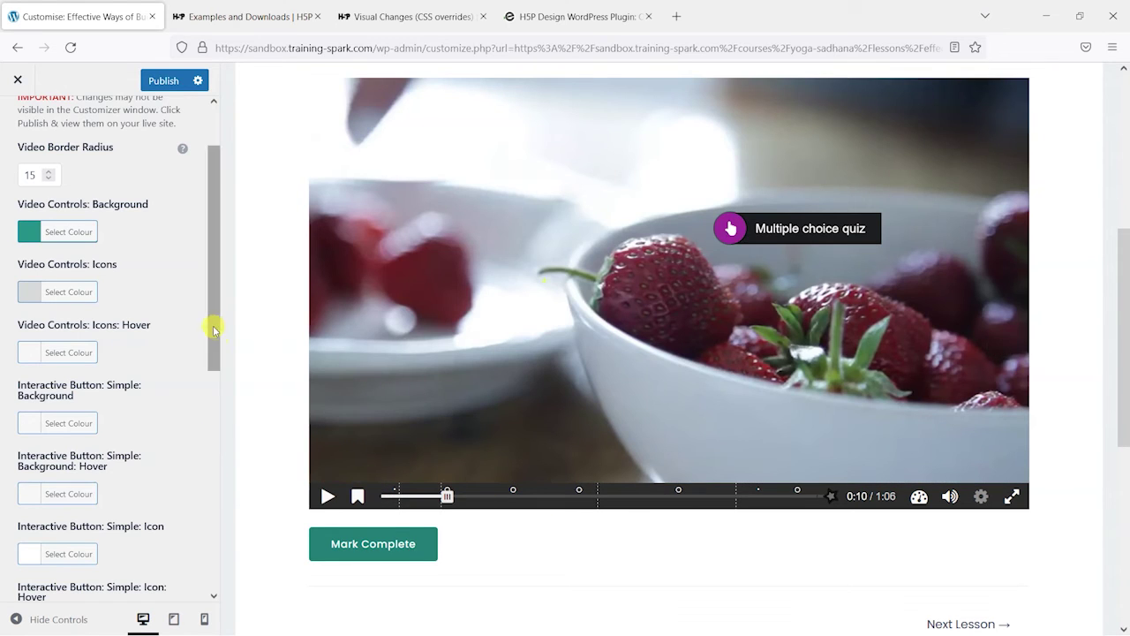
{"action": "left_click_drag", "start_coordinate": [216, 329], "coordinate": [220, 374]}
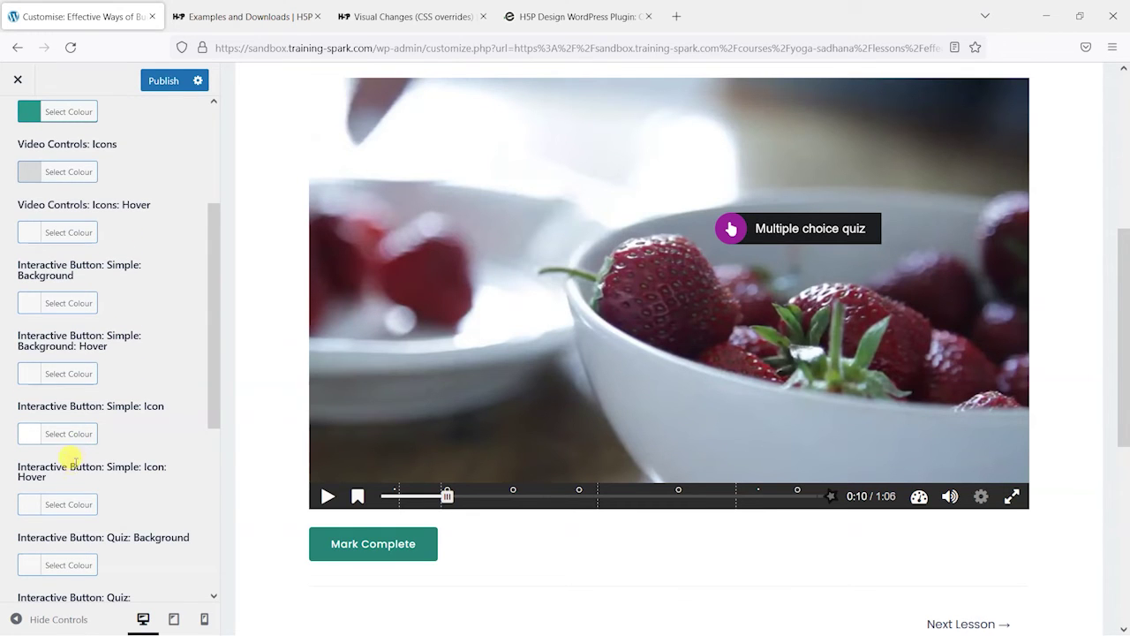
Give the simple interaction buttons an orange background.
{"action": "scroll", "coordinate": [71, 459], "scroll_direction": "down", "scroll_amount": 2}
{"action": "scroll", "coordinate": [86, 433], "scroll_direction": "down", "scroll_amount": 4}
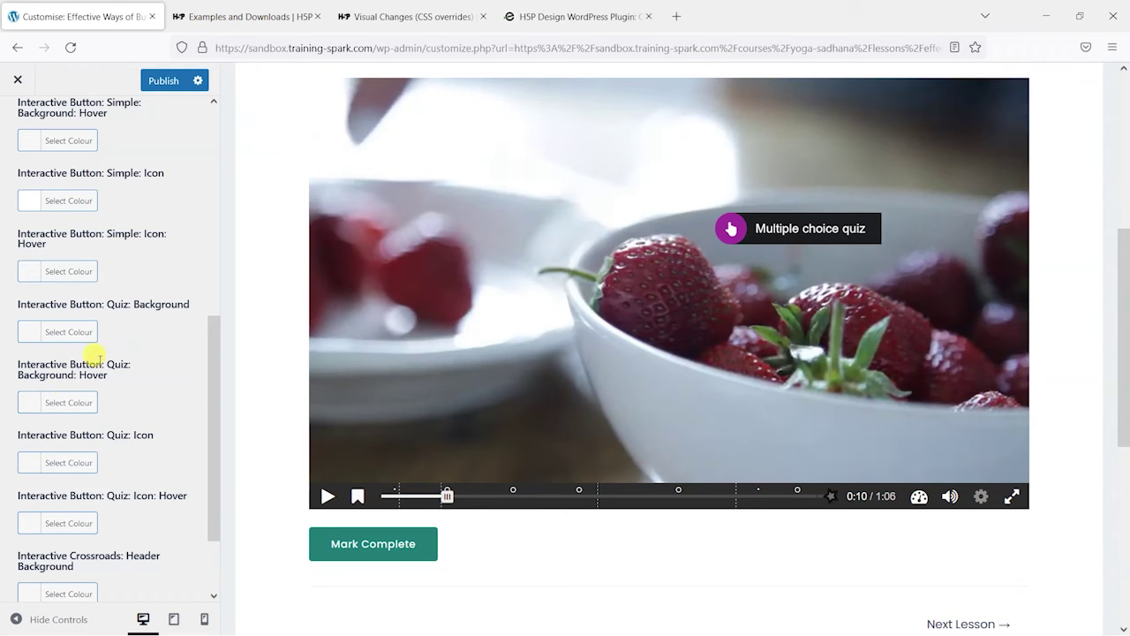
{"action": "scroll", "coordinate": [214, 323], "scroll_direction": "up", "scroll_amount": 1}
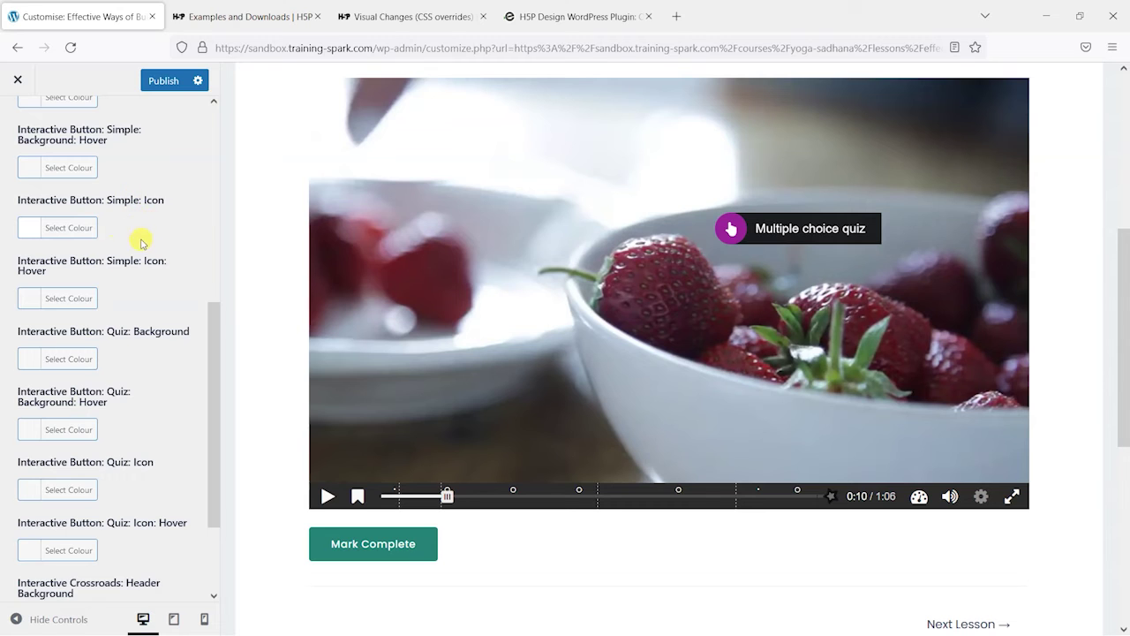
{"action": "scroll", "coordinate": [141, 240], "scroll_direction": "up", "scroll_amount": 2}
{"action": "scroll", "coordinate": [215, 391], "scroll_direction": "up", "scroll_amount": 2}
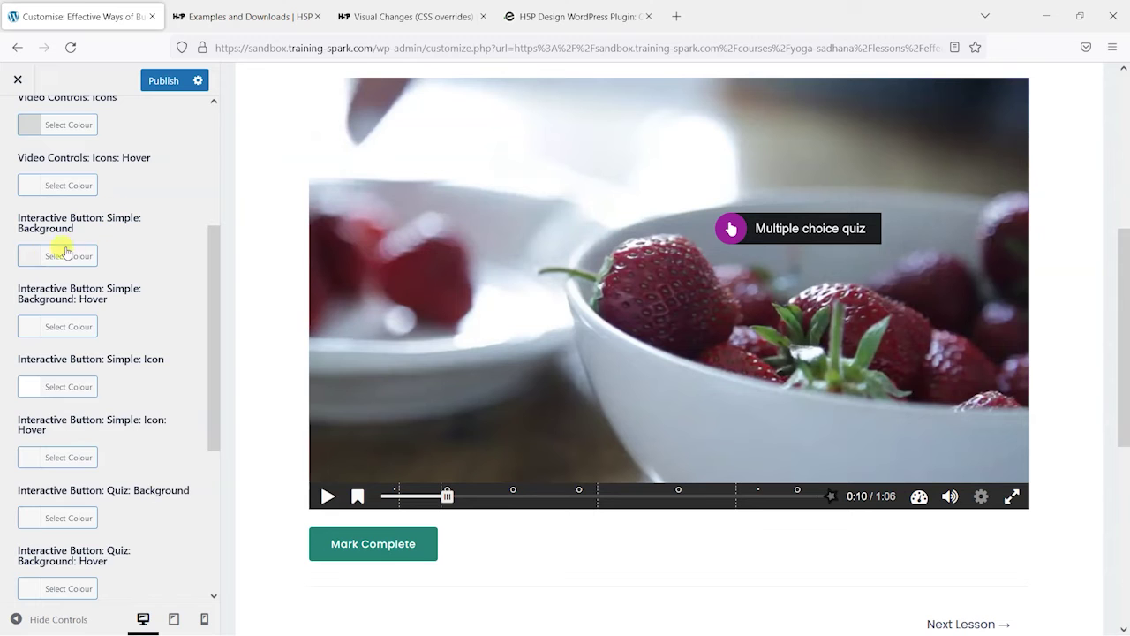
{"action": "left_click", "coordinate": [35, 255]}
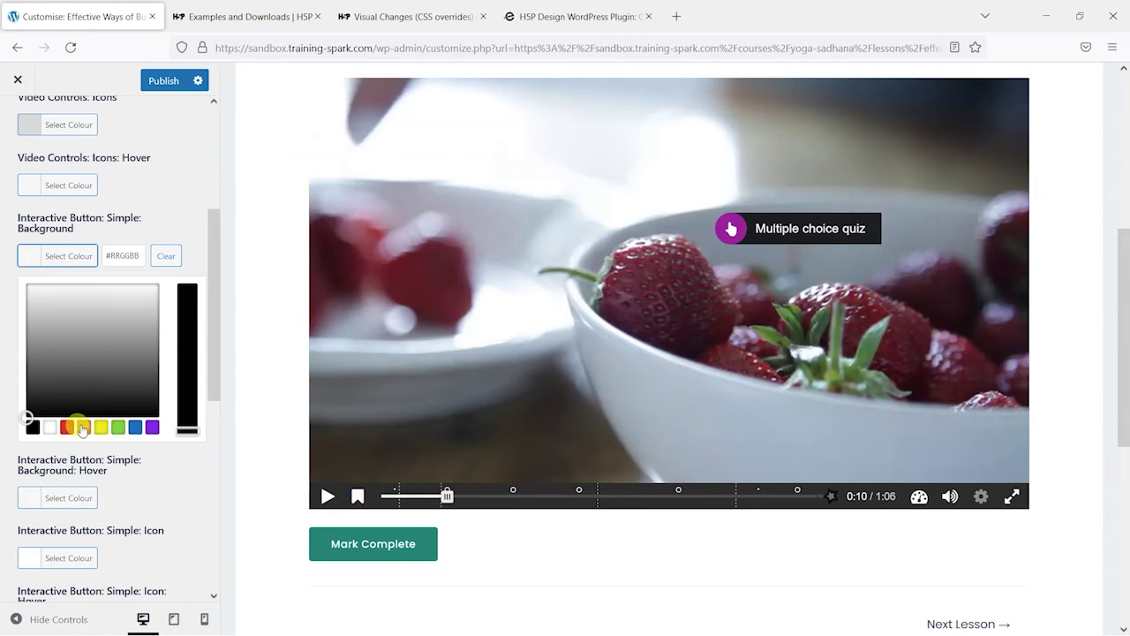
{"action": "left_click", "coordinate": [82, 428]}
{"action": "left_click", "coordinate": [177, 234]}
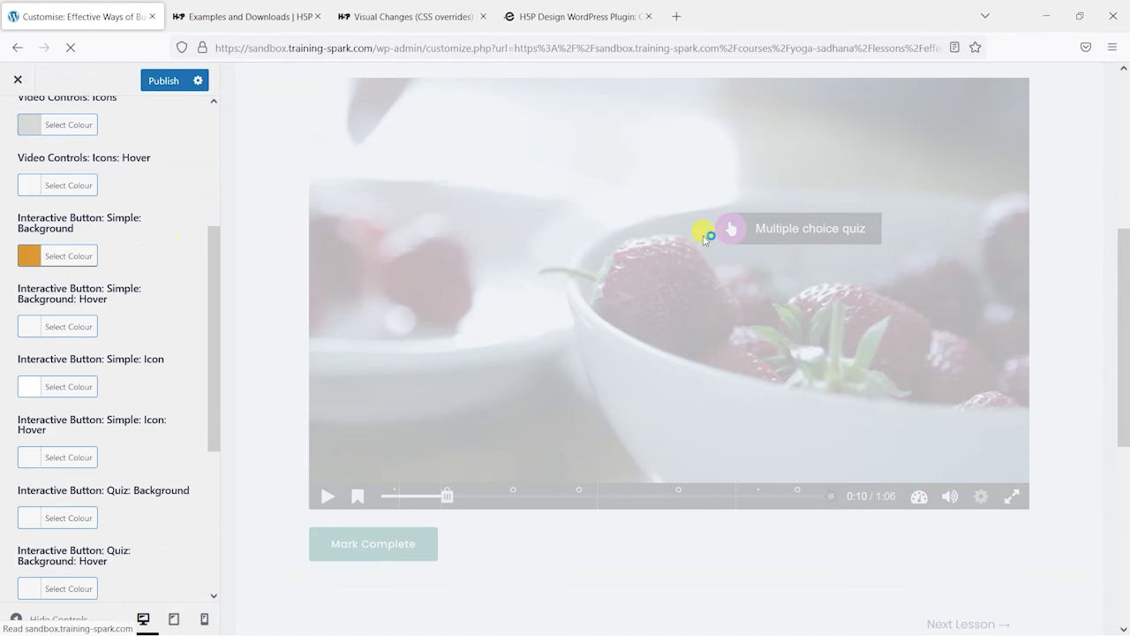
{"action": "left_click_drag", "start_coordinate": [219, 333], "coordinate": [217, 383]}
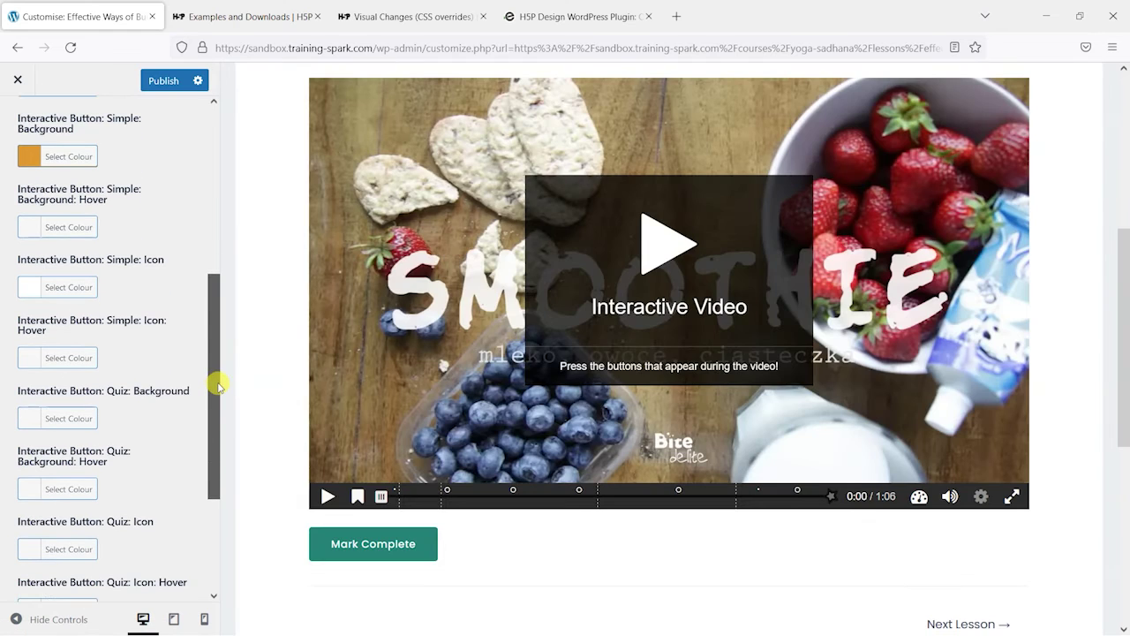
Give the quiz interaction buttons a red background and publish the style changes.
{"action": "left_click", "coordinate": [33, 420]}
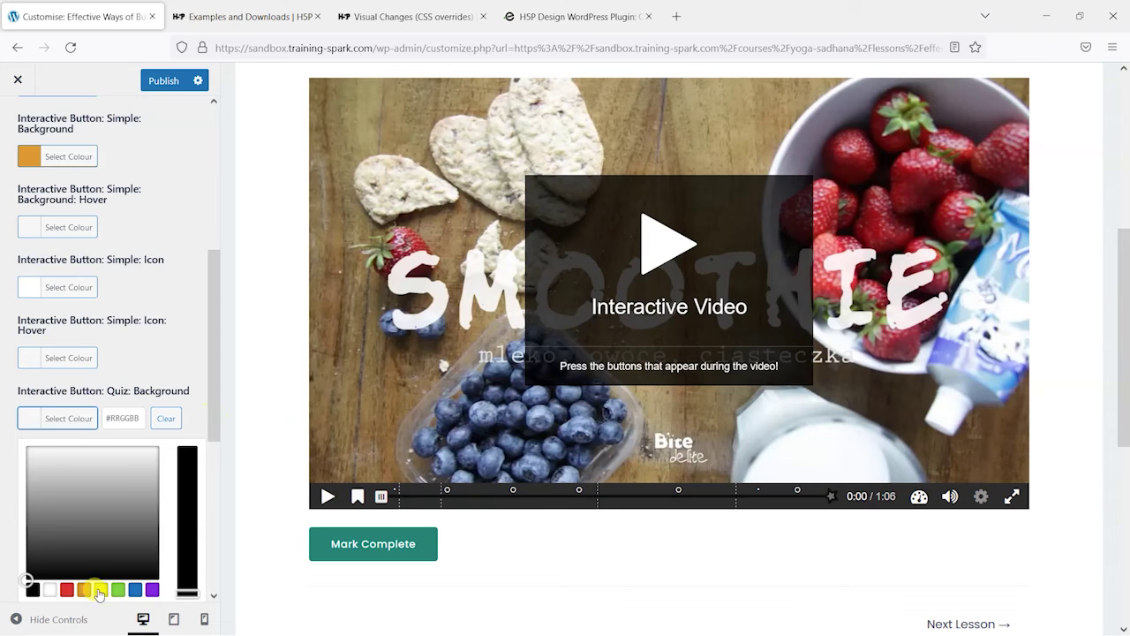
{"action": "left_click", "coordinate": [67, 591]}
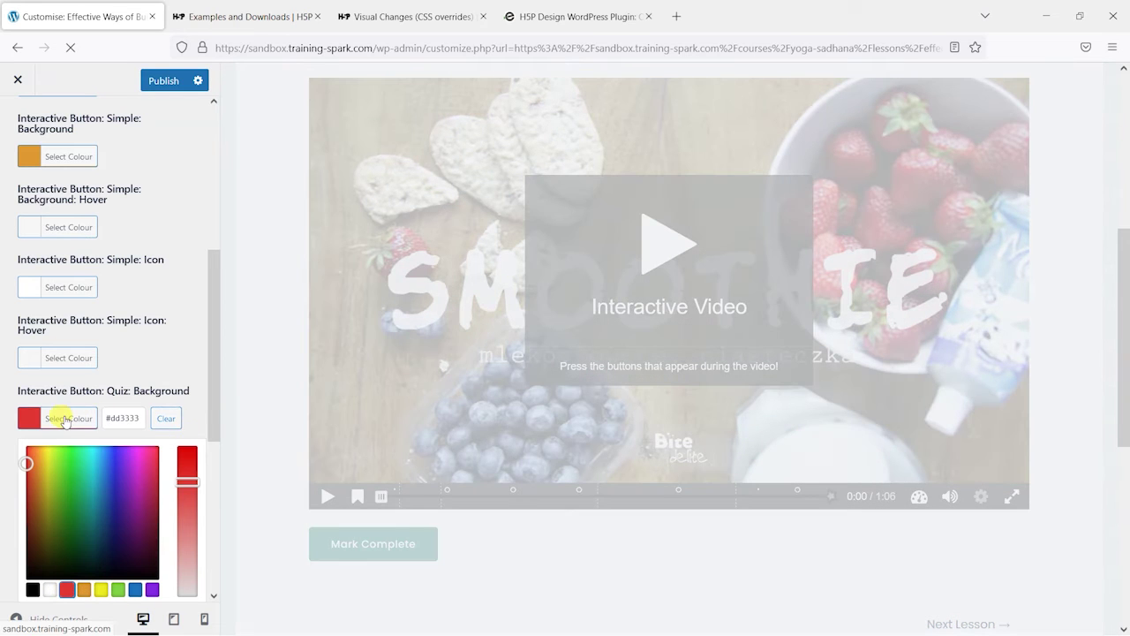
{"action": "left_click", "coordinate": [56, 417]}
{"action": "left_click_drag", "start_coordinate": [212, 302], "coordinate": [217, 210]}
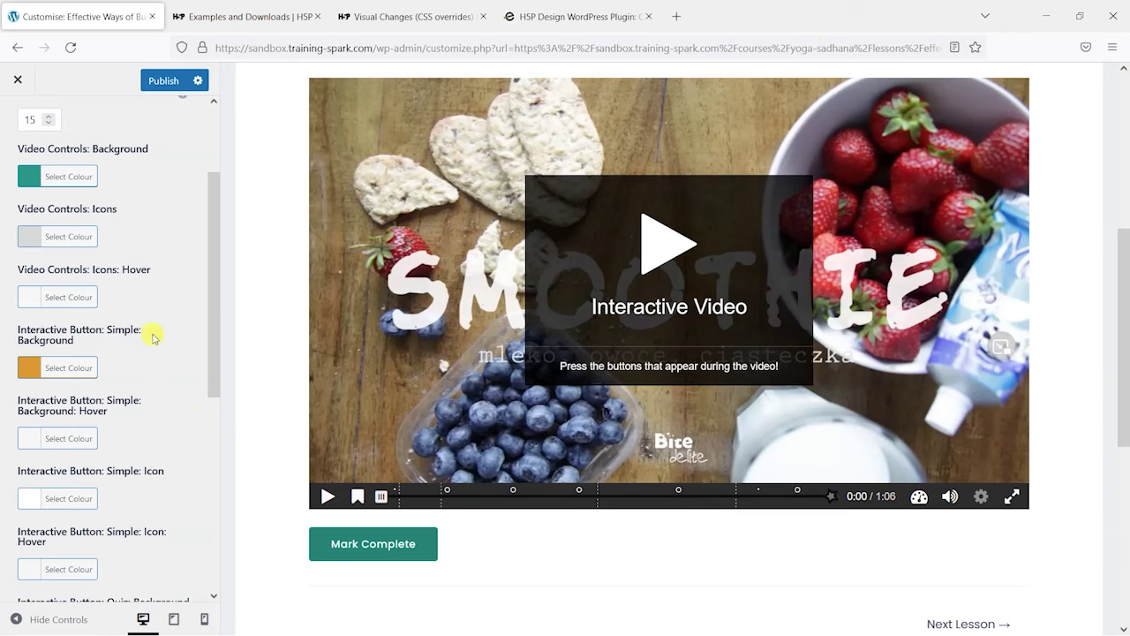
{"action": "left_click_drag", "start_coordinate": [212, 282], "coordinate": [210, 234]}
{"action": "left_click", "coordinate": [150, 80]}
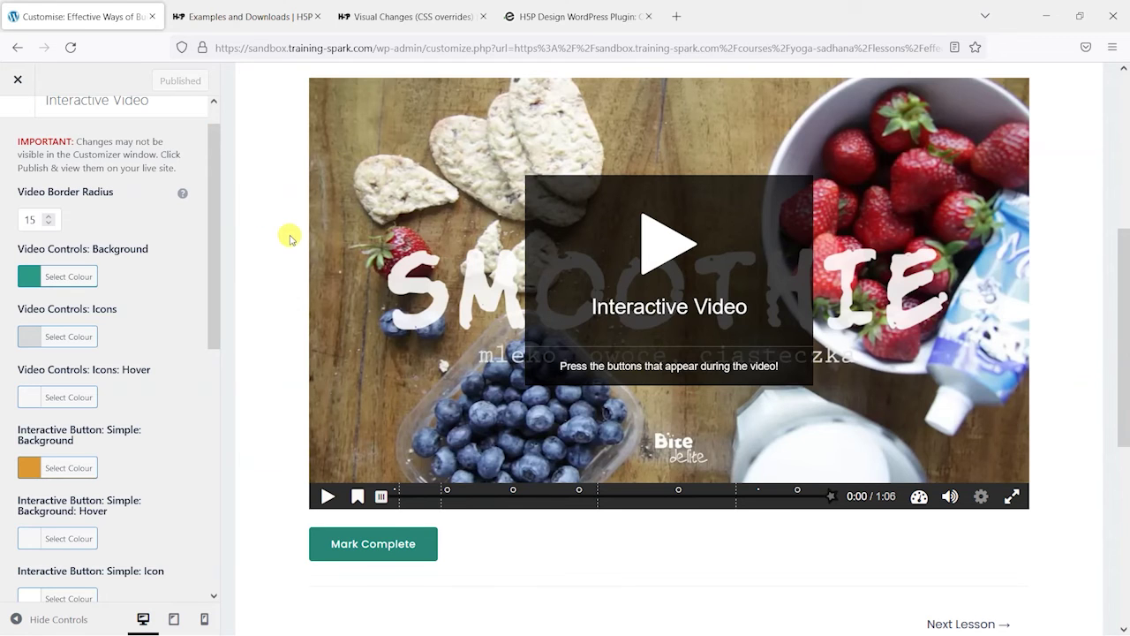
Exit the Customizer and view the live lesson's rounded video with its teal control bar.
{"action": "scroll", "coordinate": [259, 253], "scroll_direction": "up", "scroll_amount": 3}
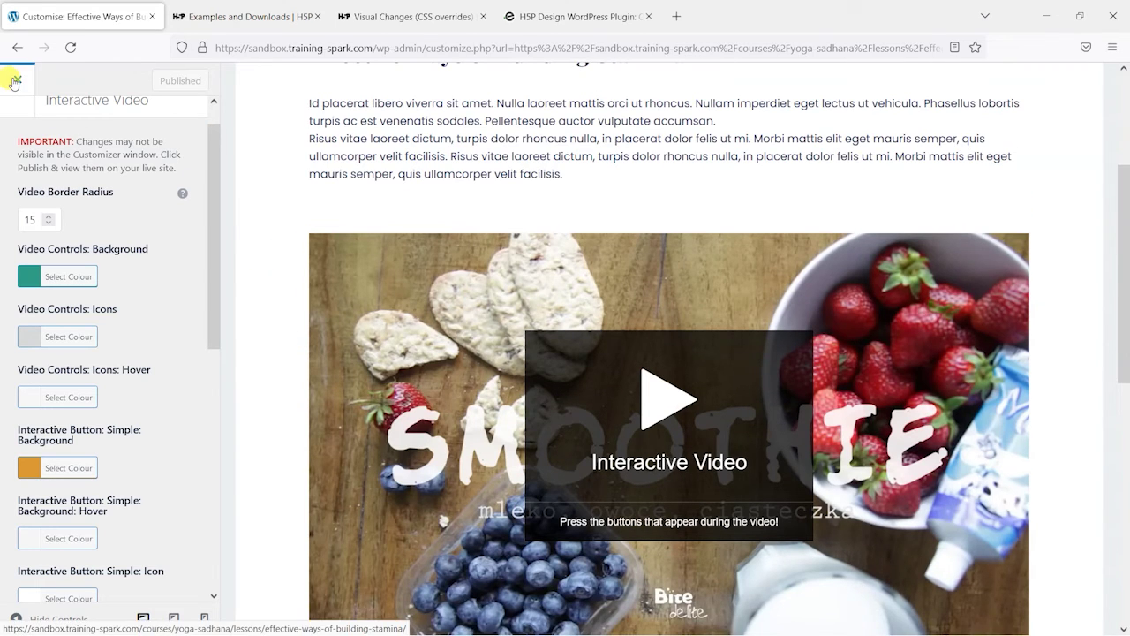
{"action": "left_click", "coordinate": [14, 81]}
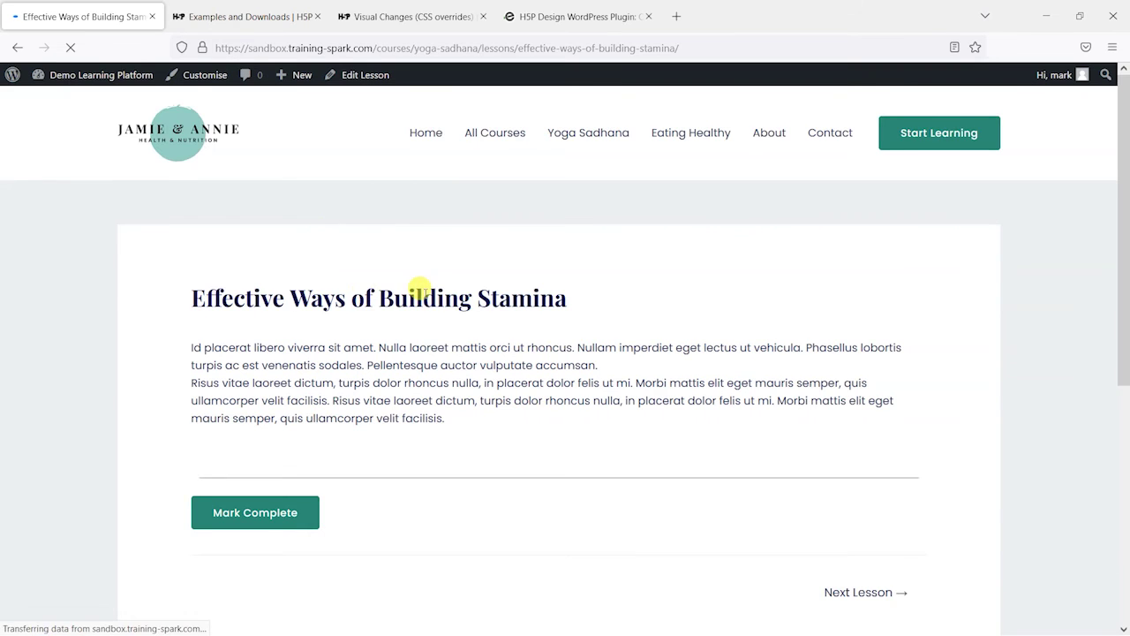
{"action": "scroll", "coordinate": [283, 294], "scroll_direction": "down", "scroll_amount": 3}
{"action": "scroll", "coordinate": [221, 278], "scroll_direction": "down", "scroll_amount": 2}
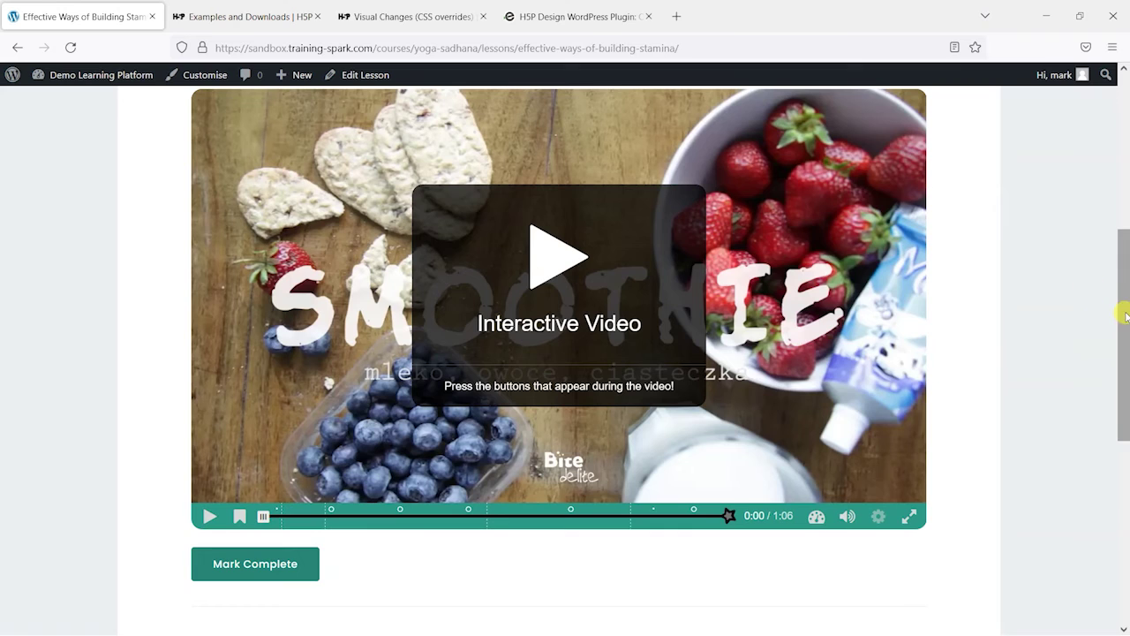
{"action": "left_click_drag", "start_coordinate": [1122, 310], "coordinate": [1126, 305]}
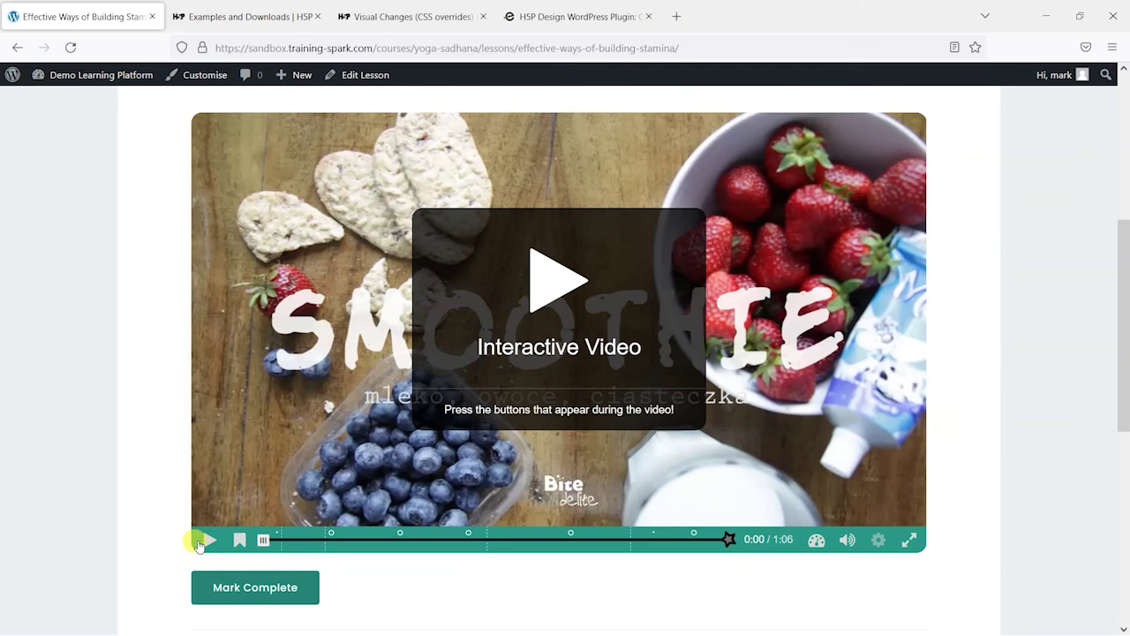
{"action": "scroll", "coordinate": [252, 458], "scroll_direction": "down", "scroll_amount": 2}
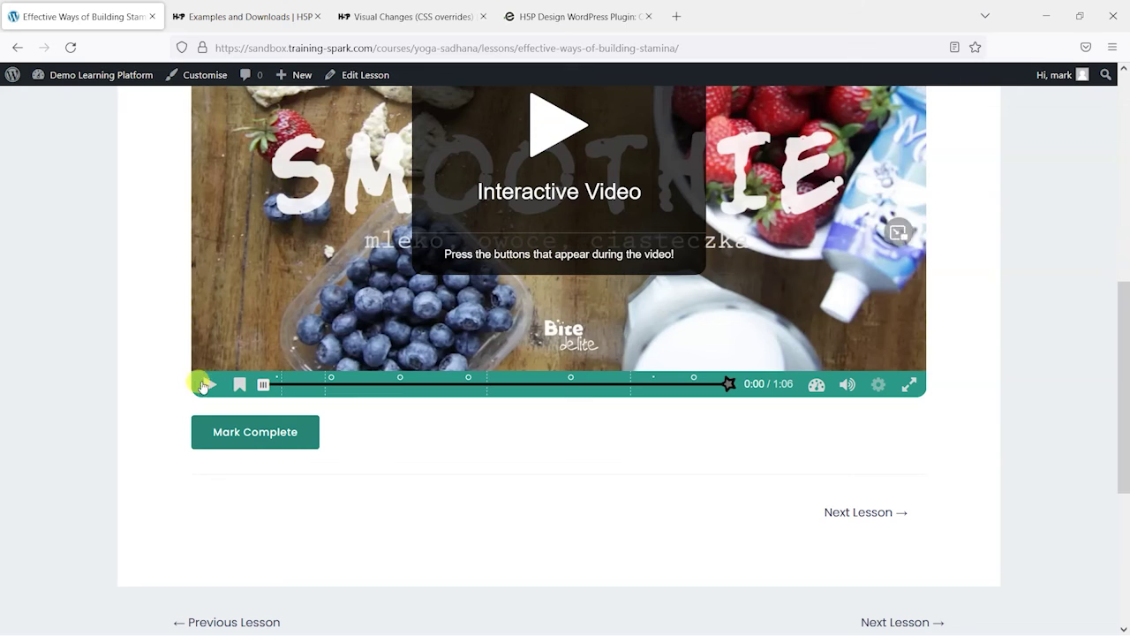
{"action": "scroll", "coordinate": [938, 388], "scroll_direction": "up", "scroll_amount": 1}
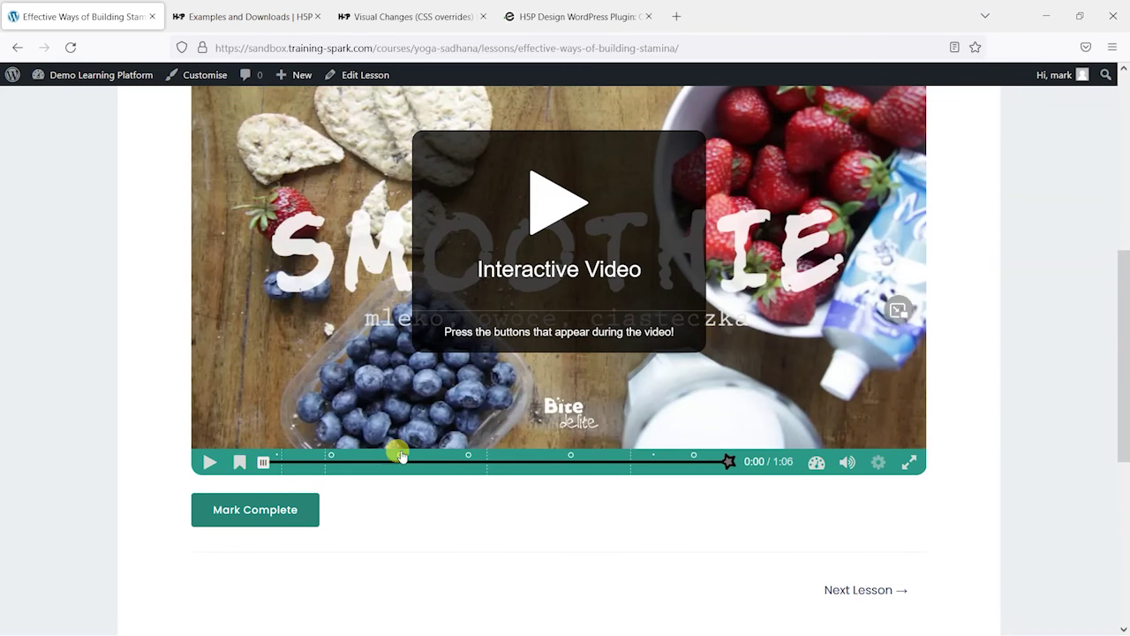
{"action": "scroll", "coordinate": [674, 425], "scroll_direction": "up", "scroll_amount": 1}
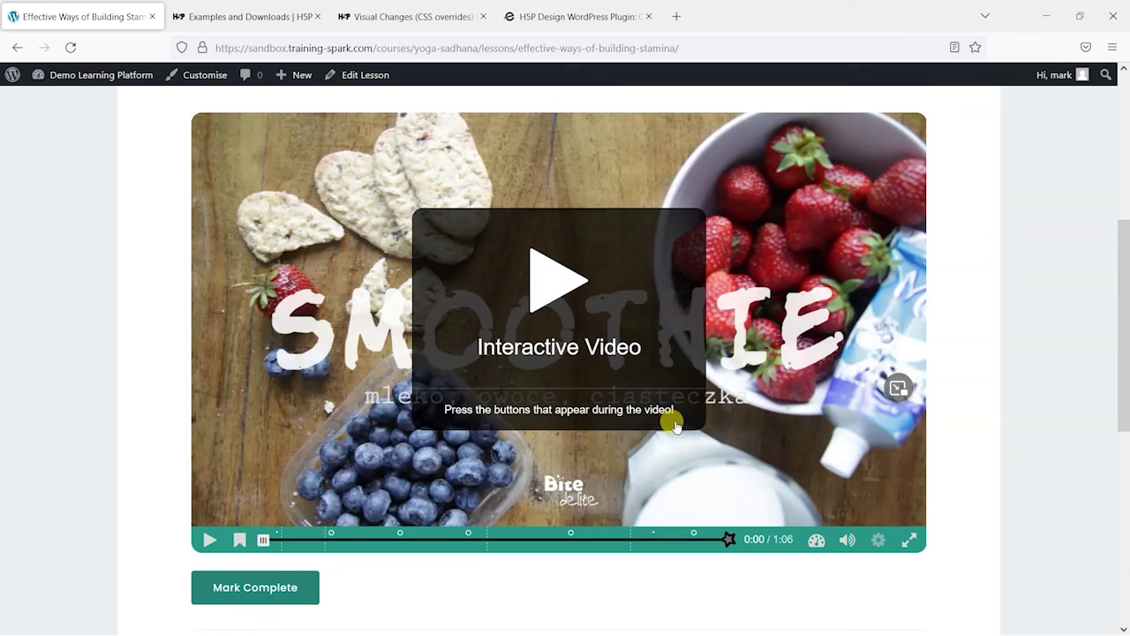
Seek the restyled video to 0:10, 0:45 and 0:57, then open and close Serving tips.
{"action": "left_click", "coordinate": [331, 537]}
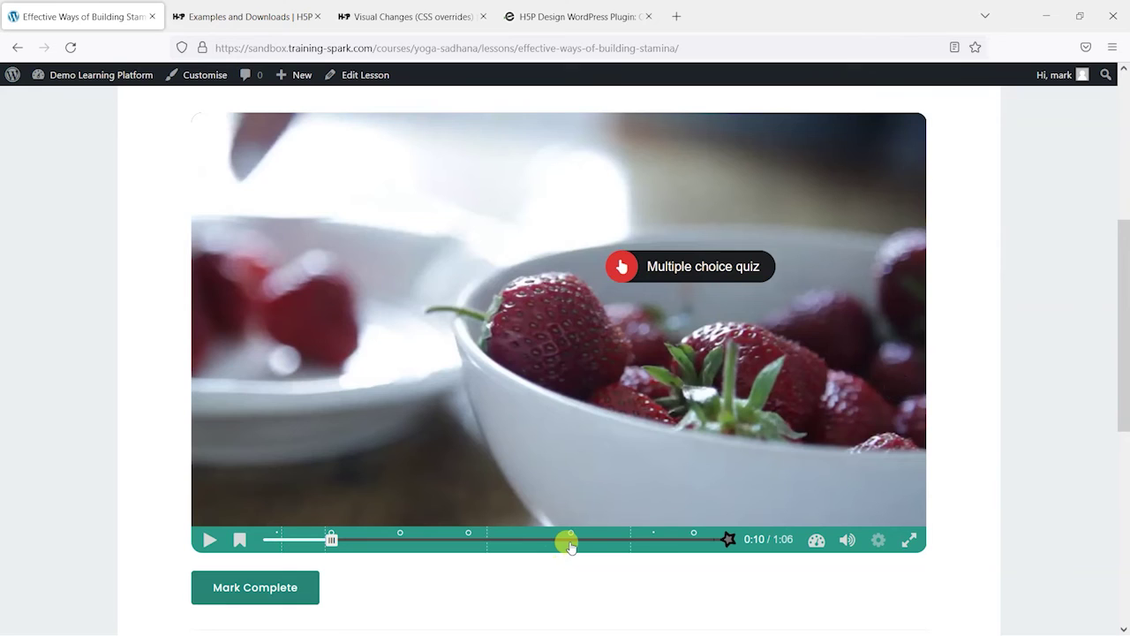
{"action": "left_click", "coordinate": [572, 537]}
{"action": "left_click", "coordinate": [653, 538]}
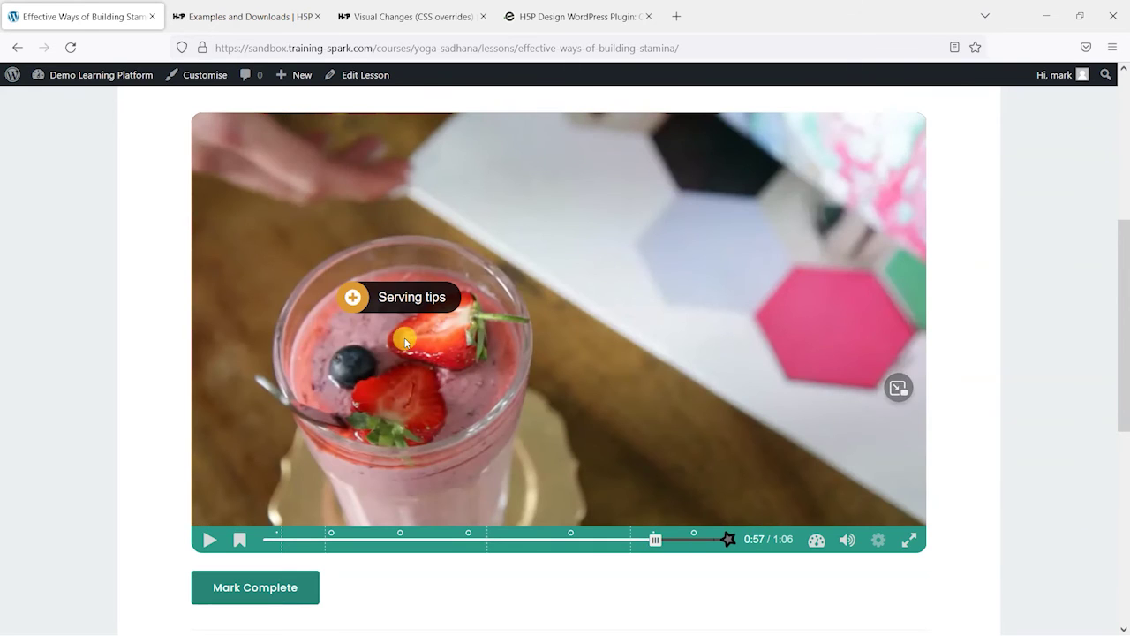
{"action": "left_click", "coordinate": [353, 297]}
{"action": "left_click", "coordinate": [755, 323]}
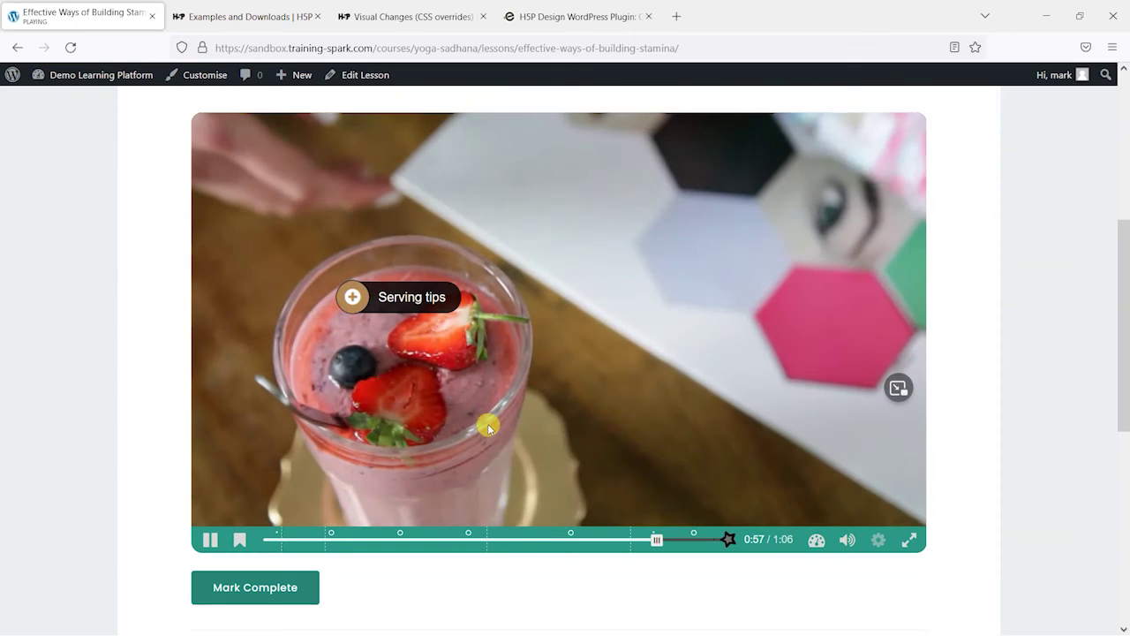
Mute the video, seek to 0:30 and 0:20, then switch to the CSS overrides documentation.
{"action": "left_click", "coordinate": [846, 539]}
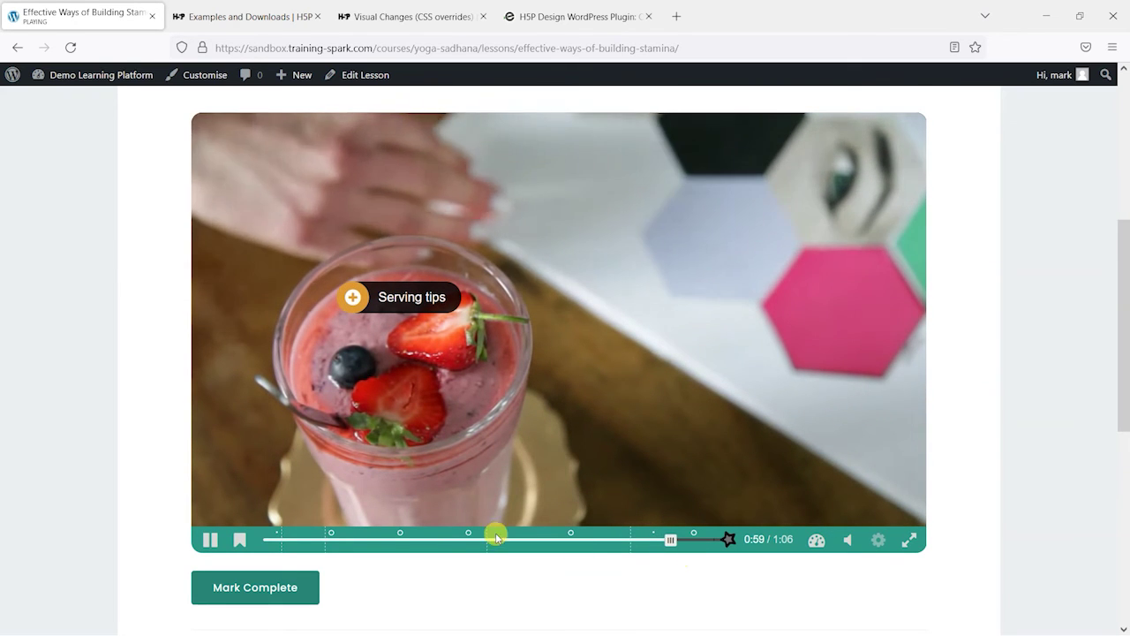
{"action": "left_click", "coordinate": [467, 538]}
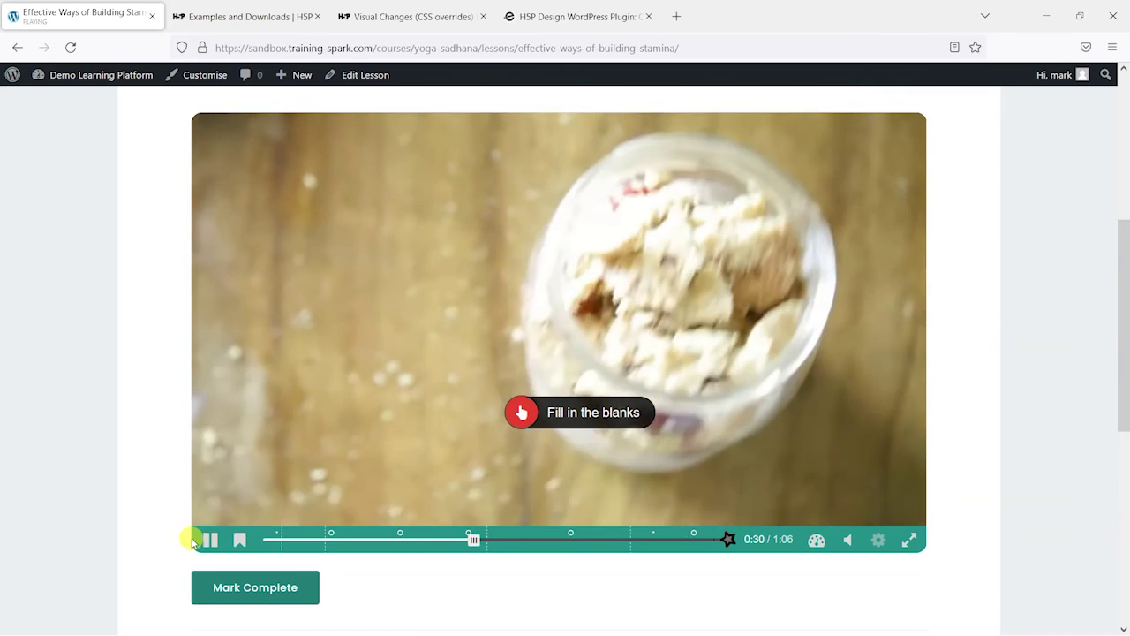
{"action": "left_click", "coordinate": [400, 539]}
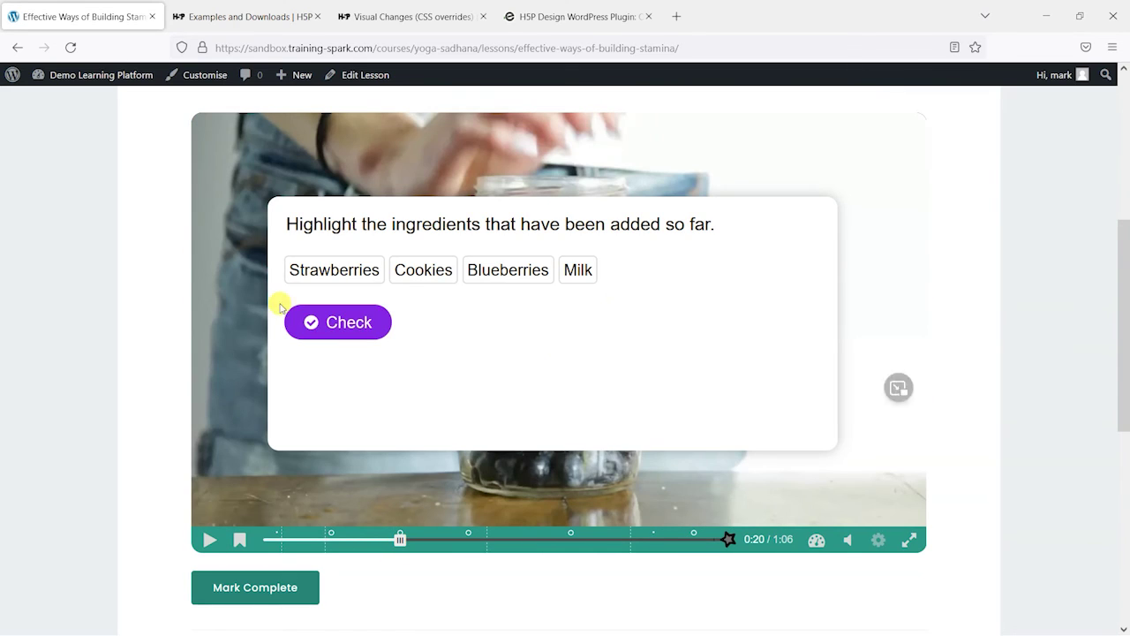
{"action": "scroll", "coordinate": [600, 362], "scroll_direction": "up", "scroll_amount": 2}
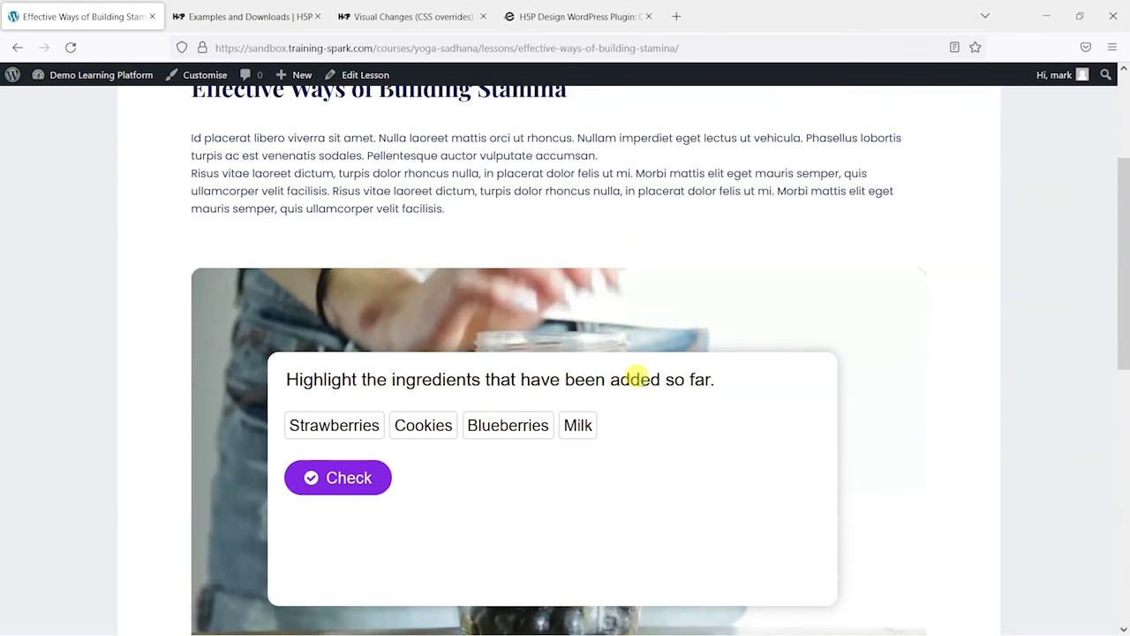
{"action": "scroll", "coordinate": [640, 380], "scroll_direction": "down", "scroll_amount": 2}
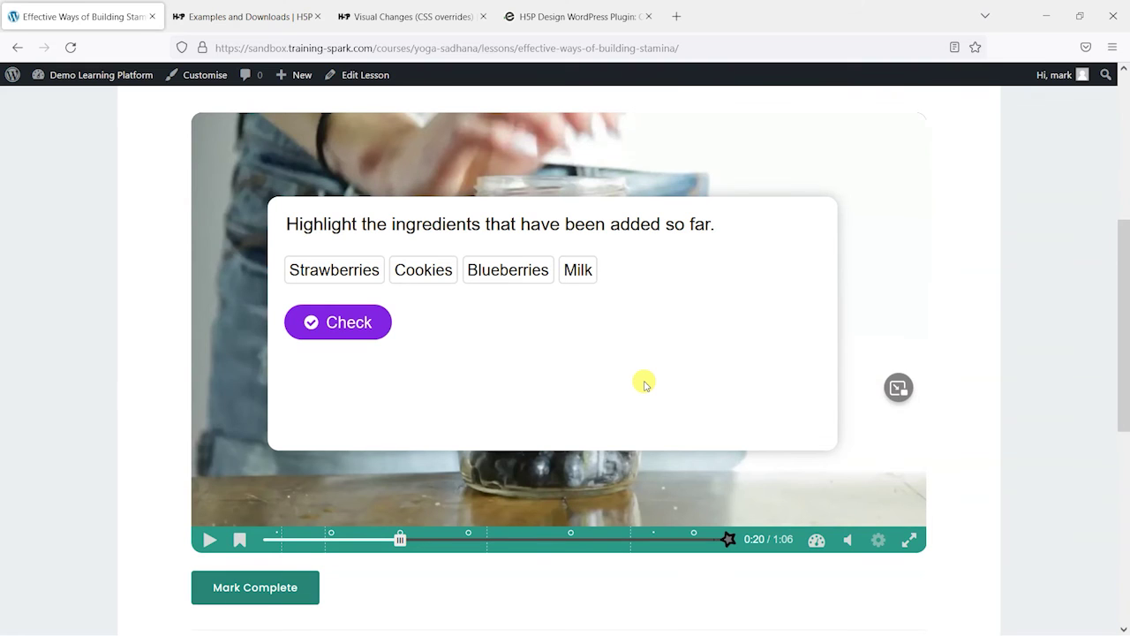
{"action": "left_click", "coordinate": [408, 16]}
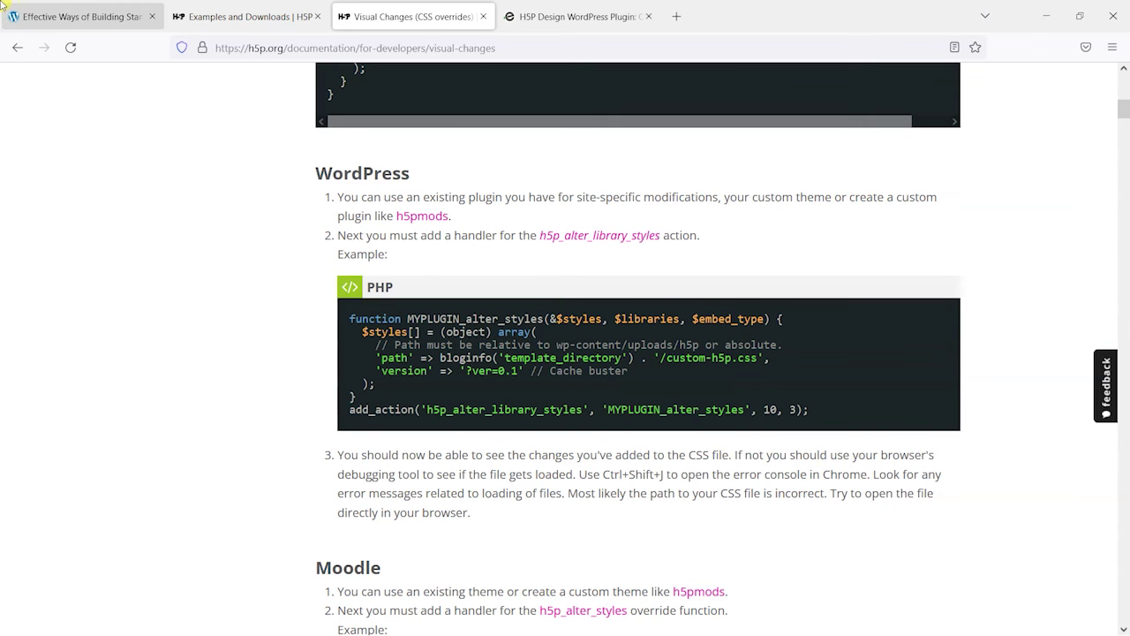
Return to the lesson page with the video paused at the ingredients question.
{"action": "key", "text": "ctrl+1"}
{"action": "scroll", "coordinate": [580, 273], "scroll_direction": "up", "scroll_amount": 2}
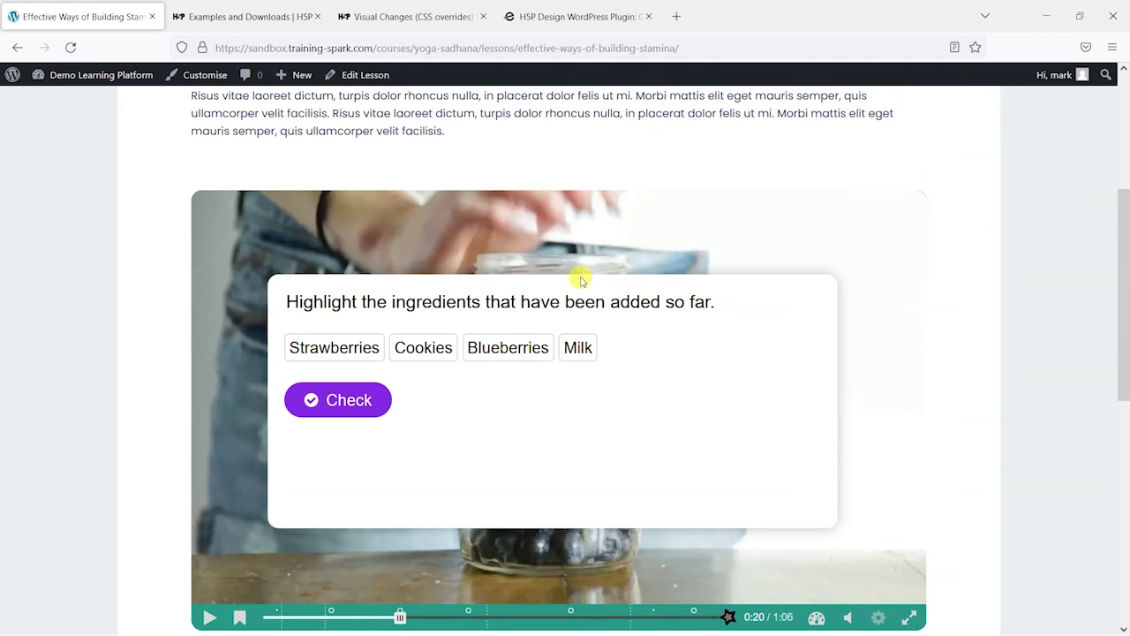
{"action": "scroll", "coordinate": [530, 265], "scroll_direction": "up", "scroll_amount": 5}
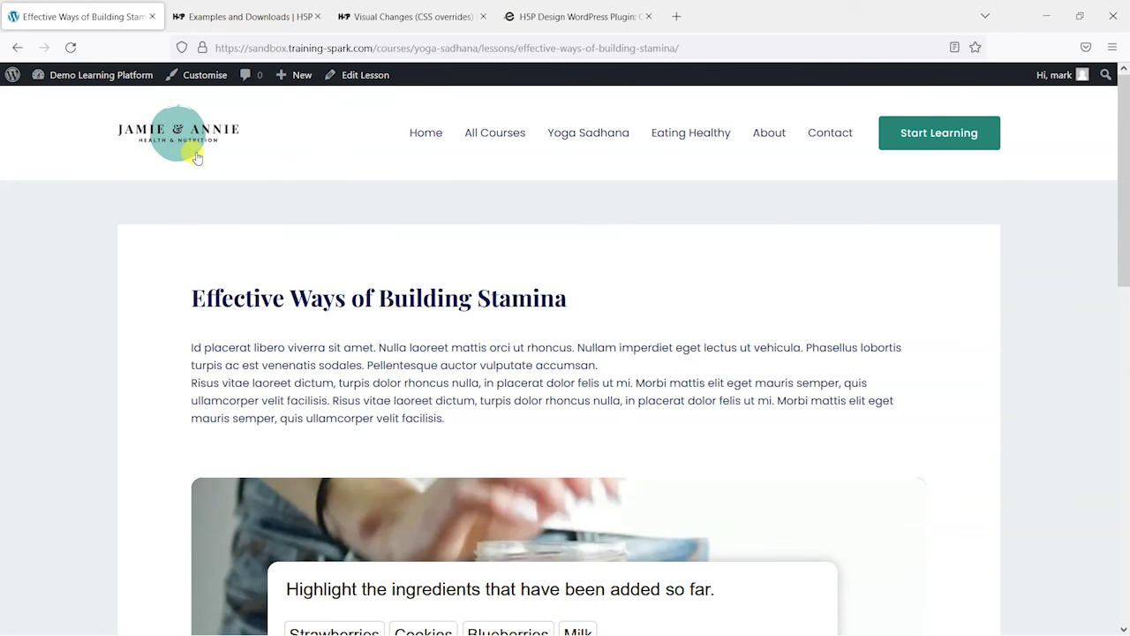
{"action": "scroll", "coordinate": [512, 265], "scroll_direction": "down", "scroll_amount": 4}
{"action": "scroll", "coordinate": [189, 260], "scroll_direction": "down", "scroll_amount": 3}
{"action": "scroll", "coordinate": [214, 156], "scroll_direction": "up", "scroll_amount": 1}
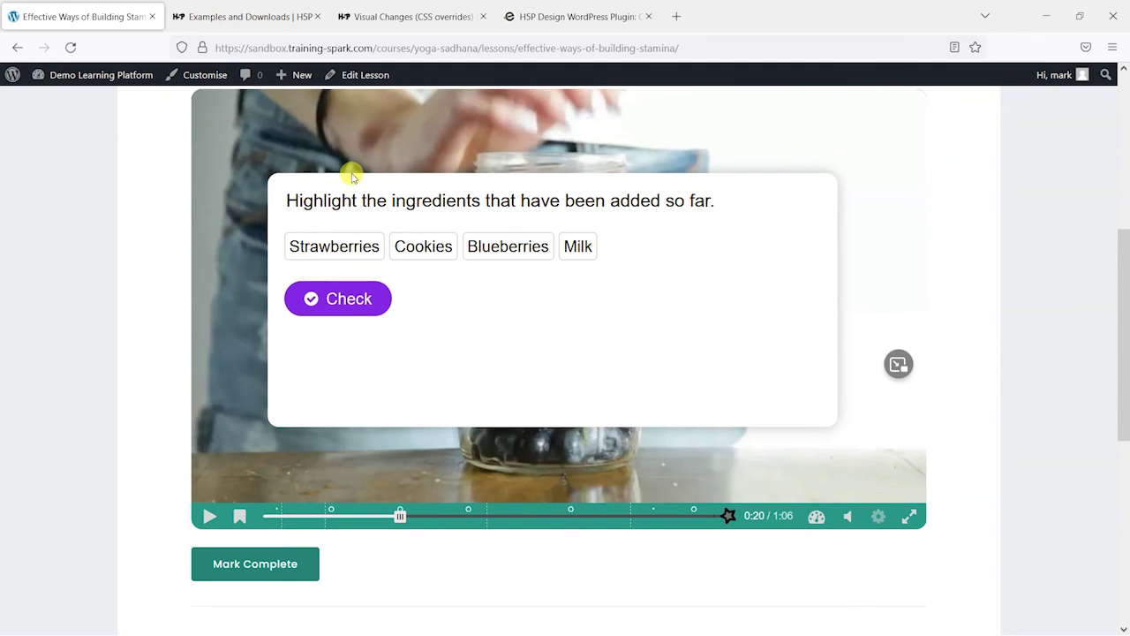
Glance over the H5P Examples and Downloads page, then go back to the lesson page.
{"action": "left_click", "coordinate": [285, 16]}
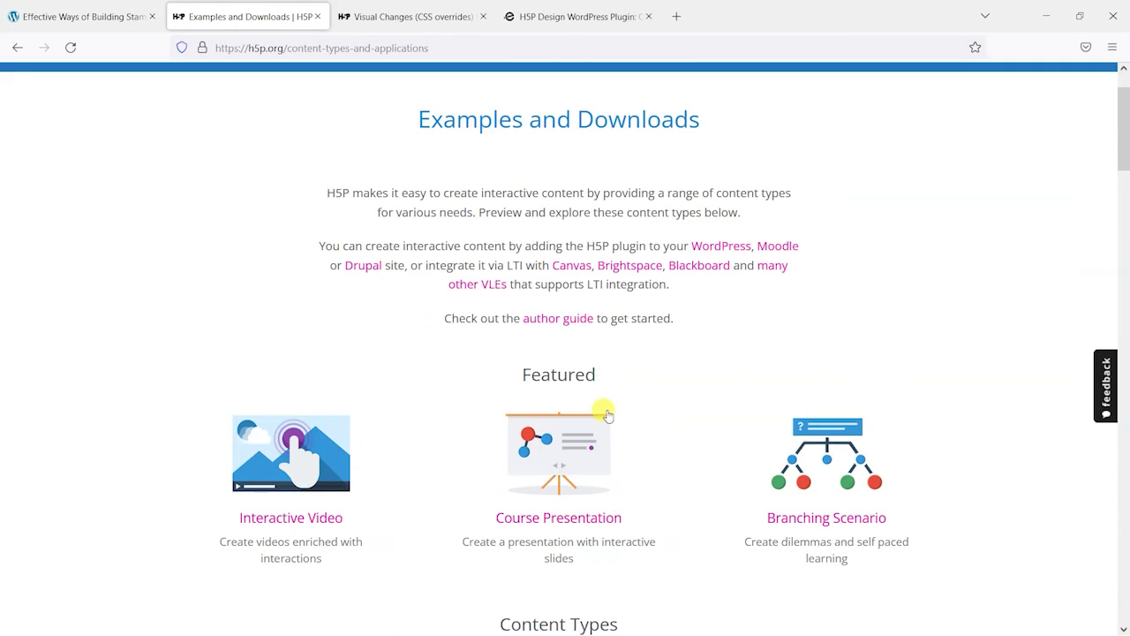
{"action": "scroll", "coordinate": [603, 414], "scroll_direction": "down", "scroll_amount": 8}
{"action": "scroll", "coordinate": [608, 397], "scroll_direction": "down", "scroll_amount": 4}
{"action": "left_click", "coordinate": [80, 16]}
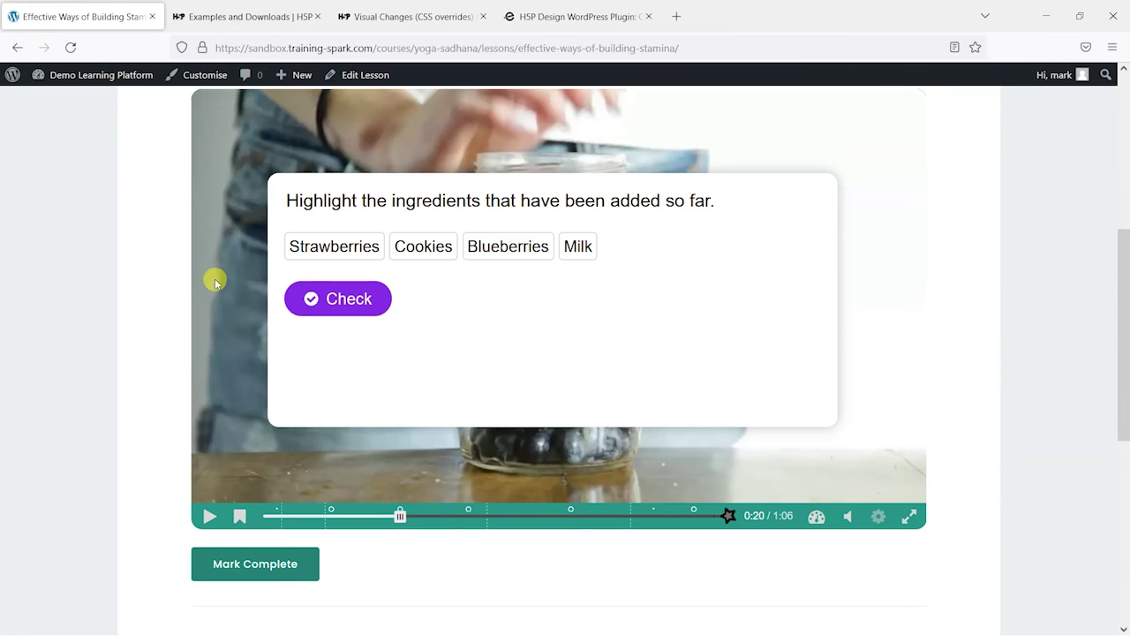
{"action": "scroll", "coordinate": [238, 338], "scroll_direction": "down", "scroll_amount": 1}
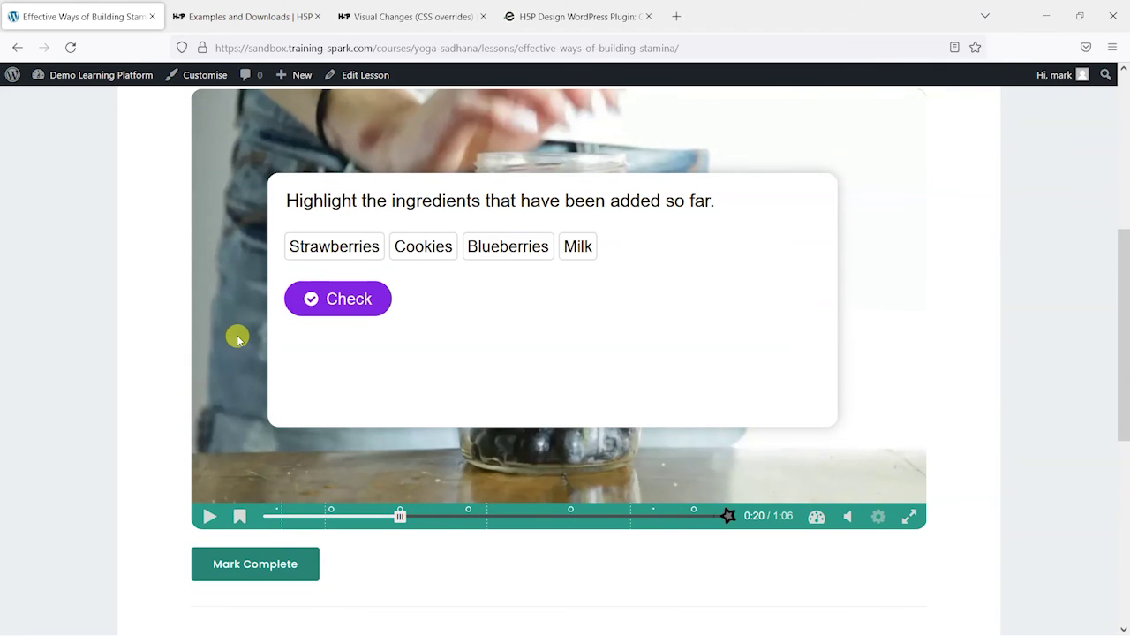
{"action": "scroll", "coordinate": [226, 340], "scroll_direction": "up", "scroll_amount": 2}
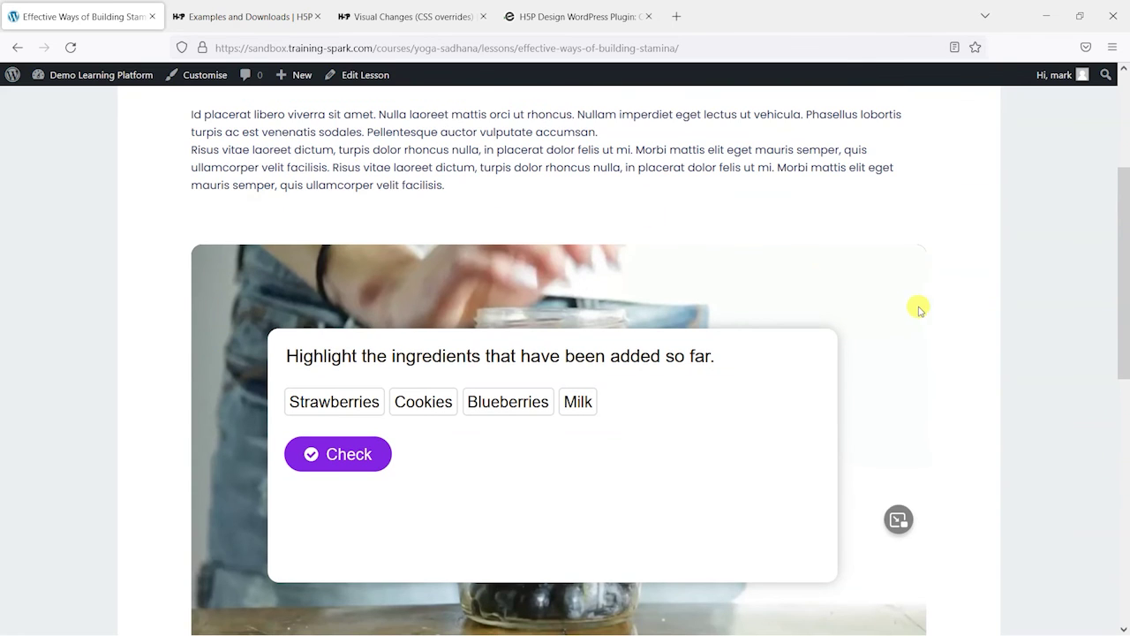
{"action": "scroll", "coordinate": [699, 282], "scroll_direction": "down", "scroll_amount": 2}
{"action": "scroll", "coordinate": [681, 513], "scroll_direction": "up", "scroll_amount": 1}
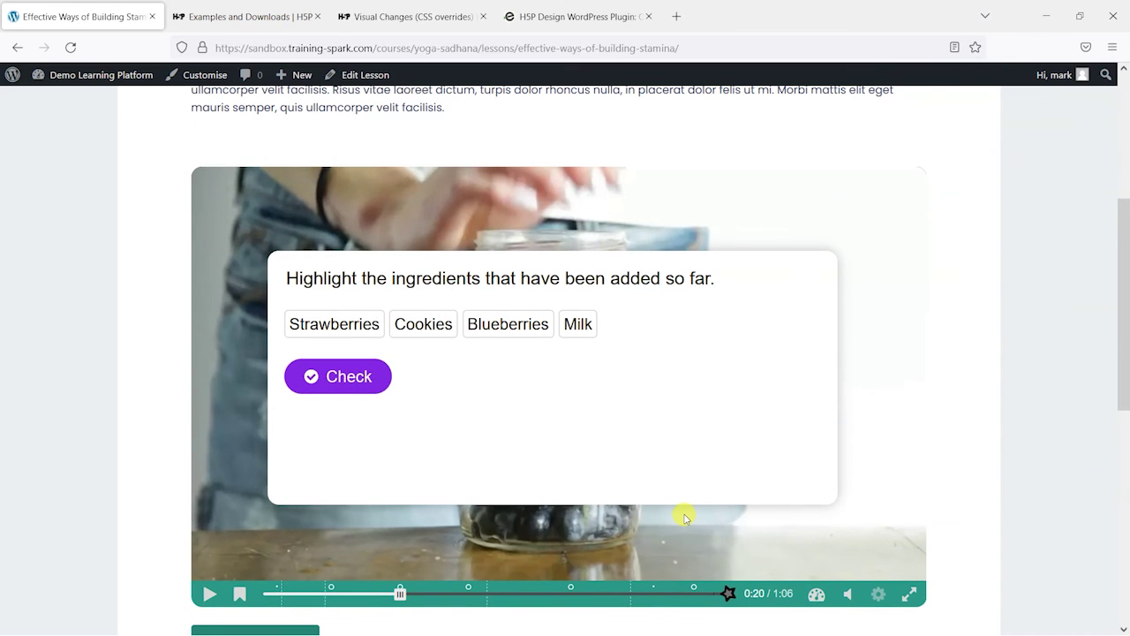